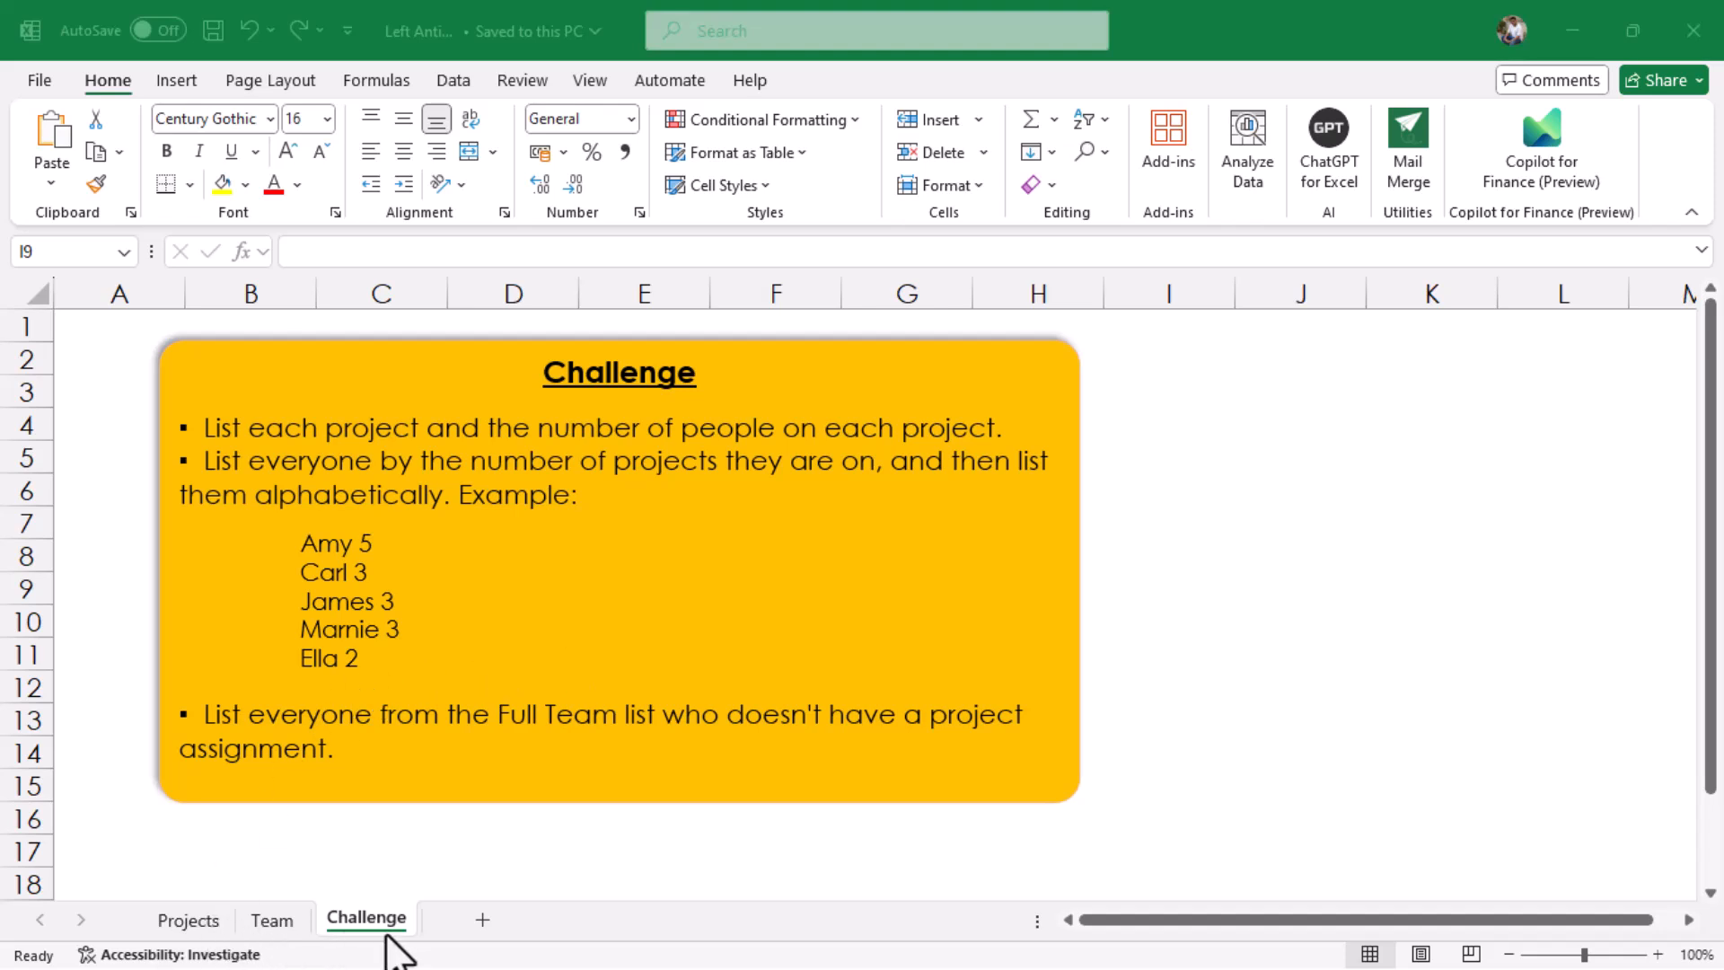
Review the Project and Team columns on the Projects sheet, the Full Team list, and the tasks on the Challenge sheet
left_click(193, 929)
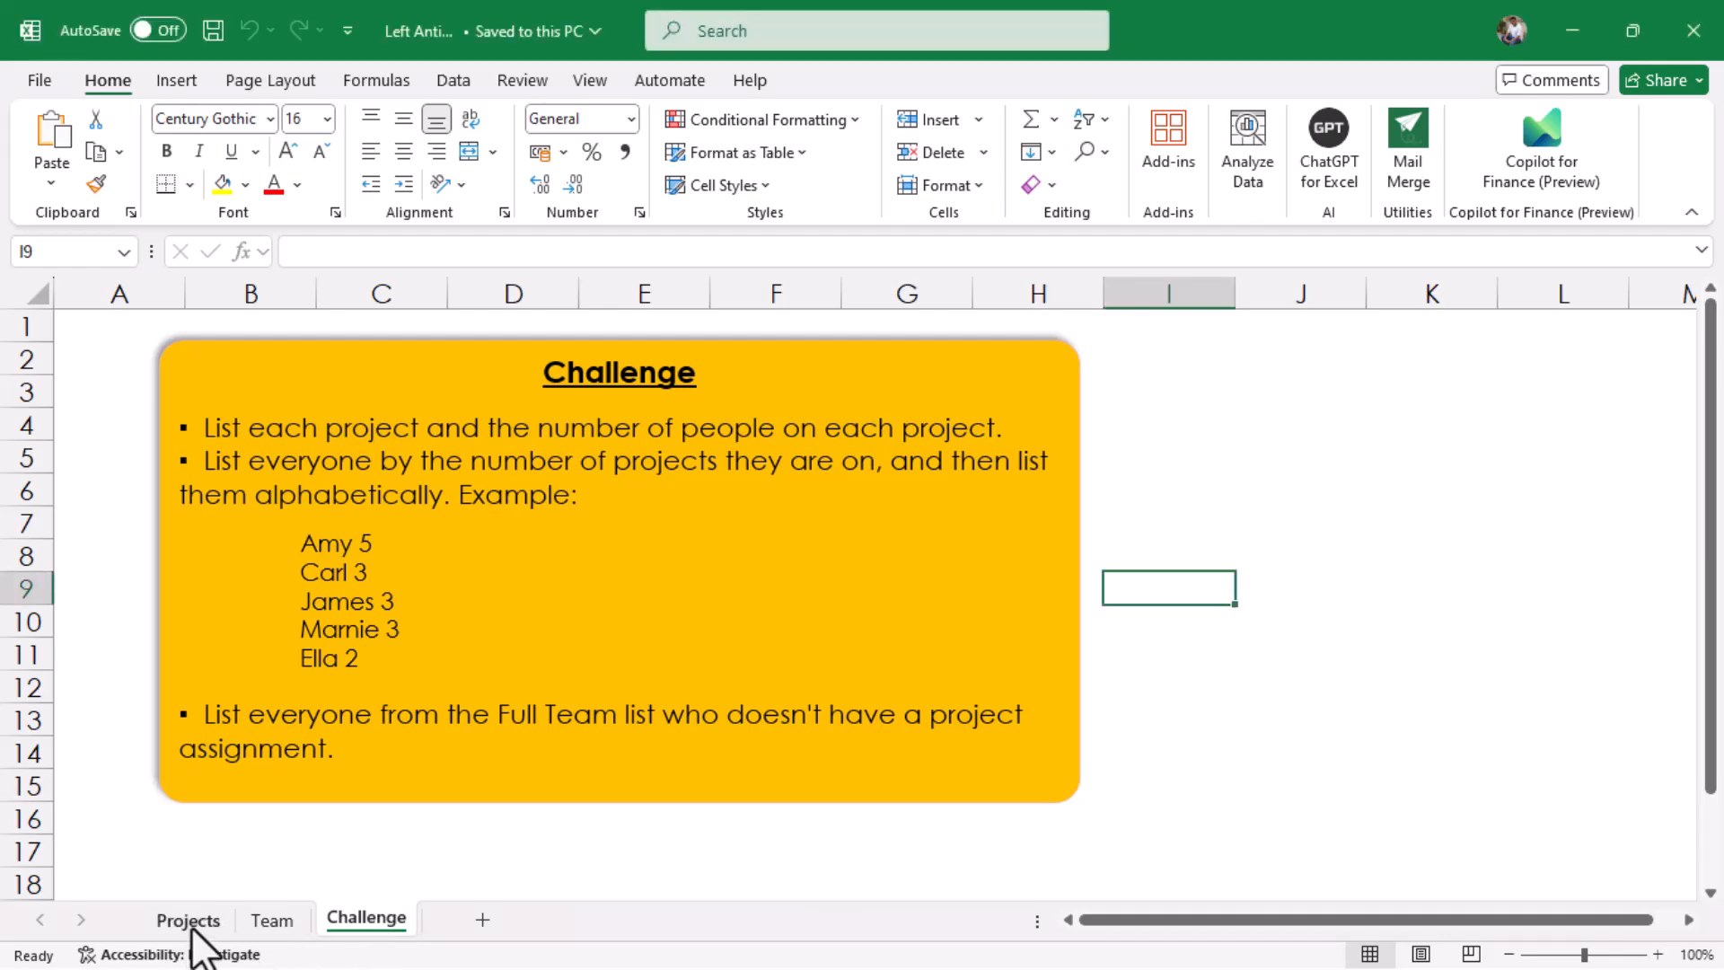
left_click(190, 923)
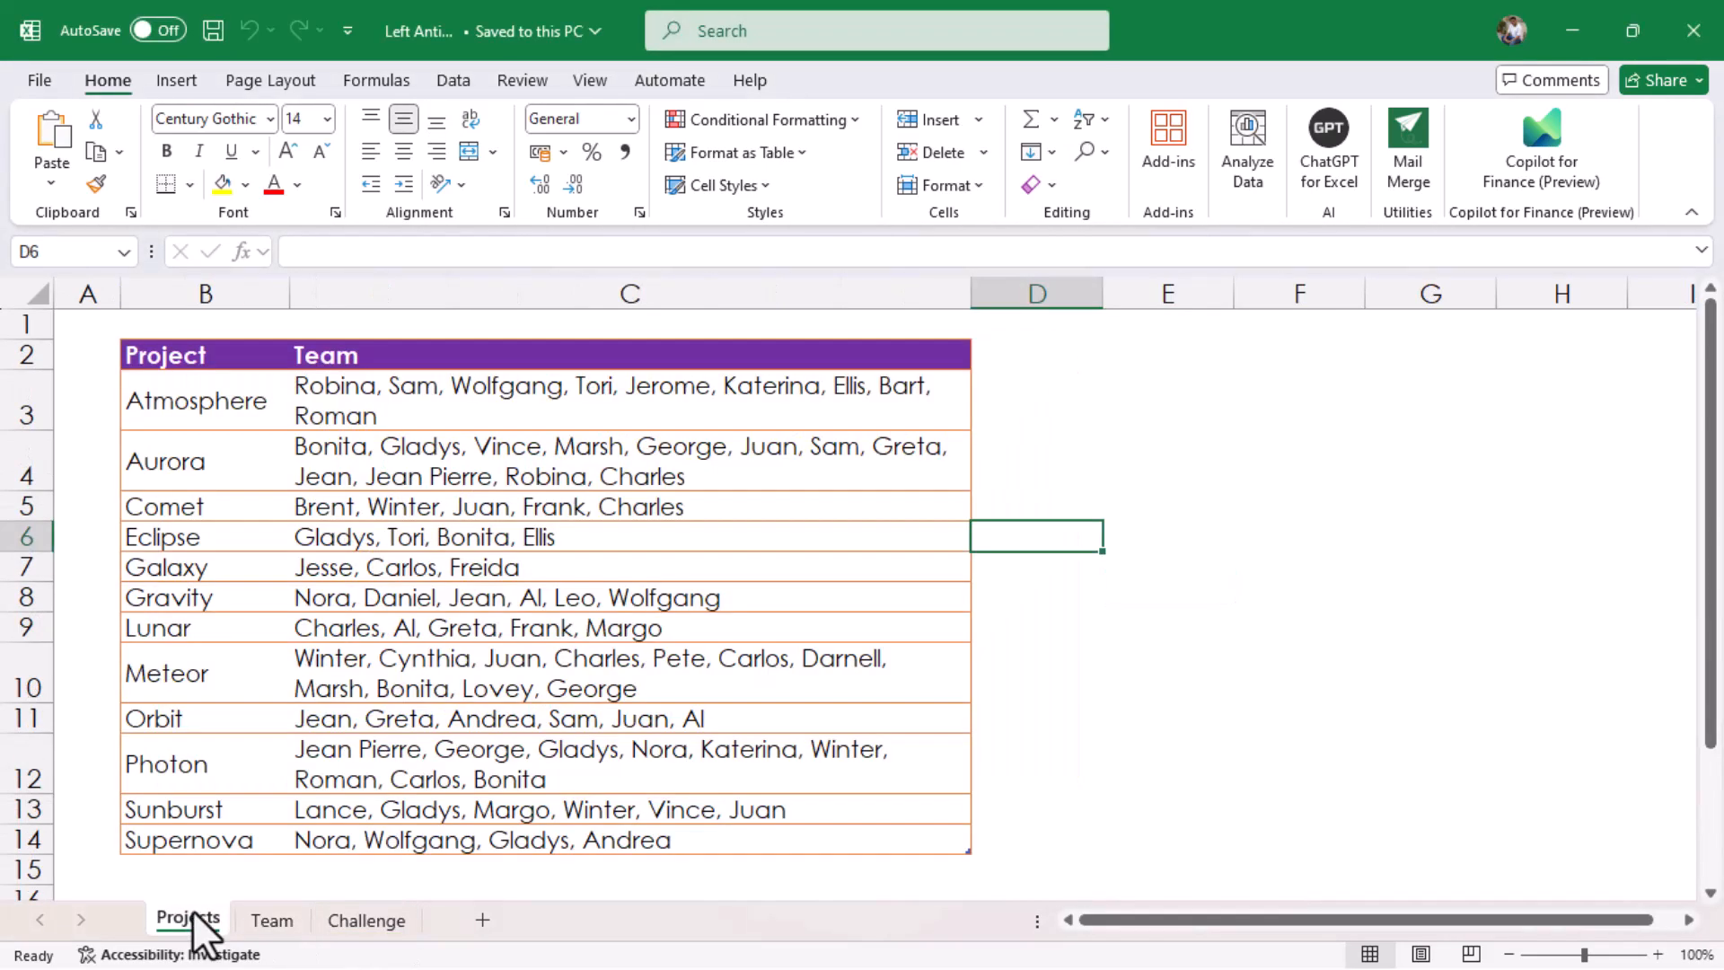
left_click(239, 278)
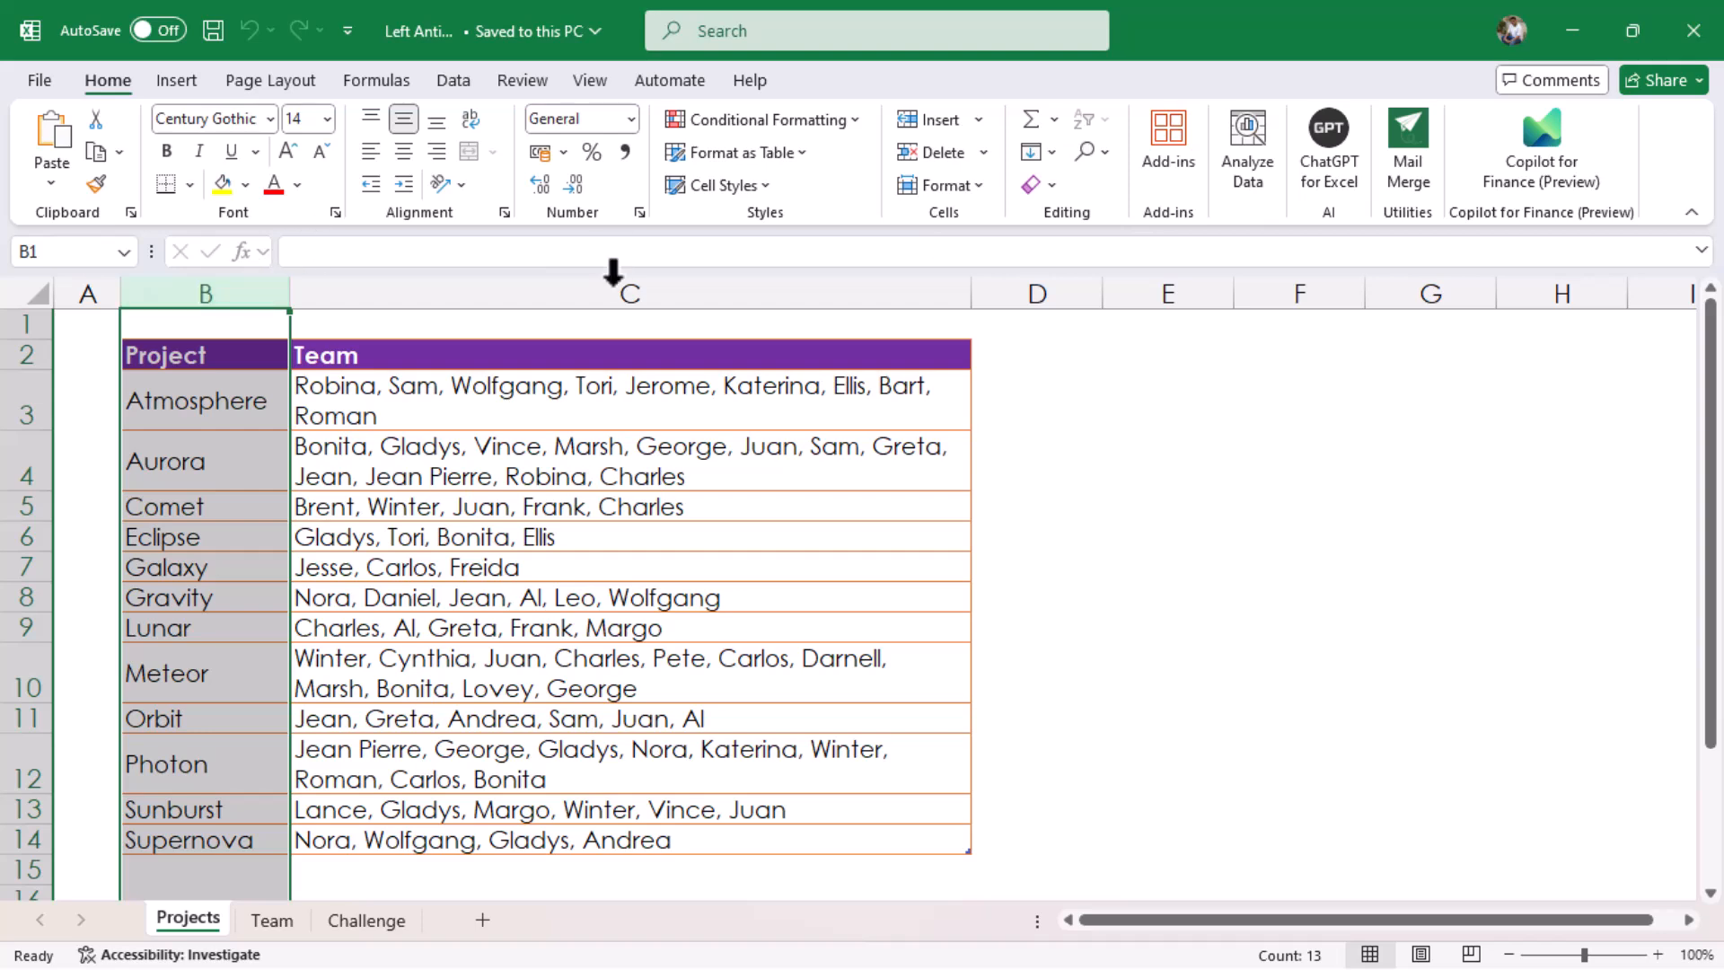
left_click(616, 286)
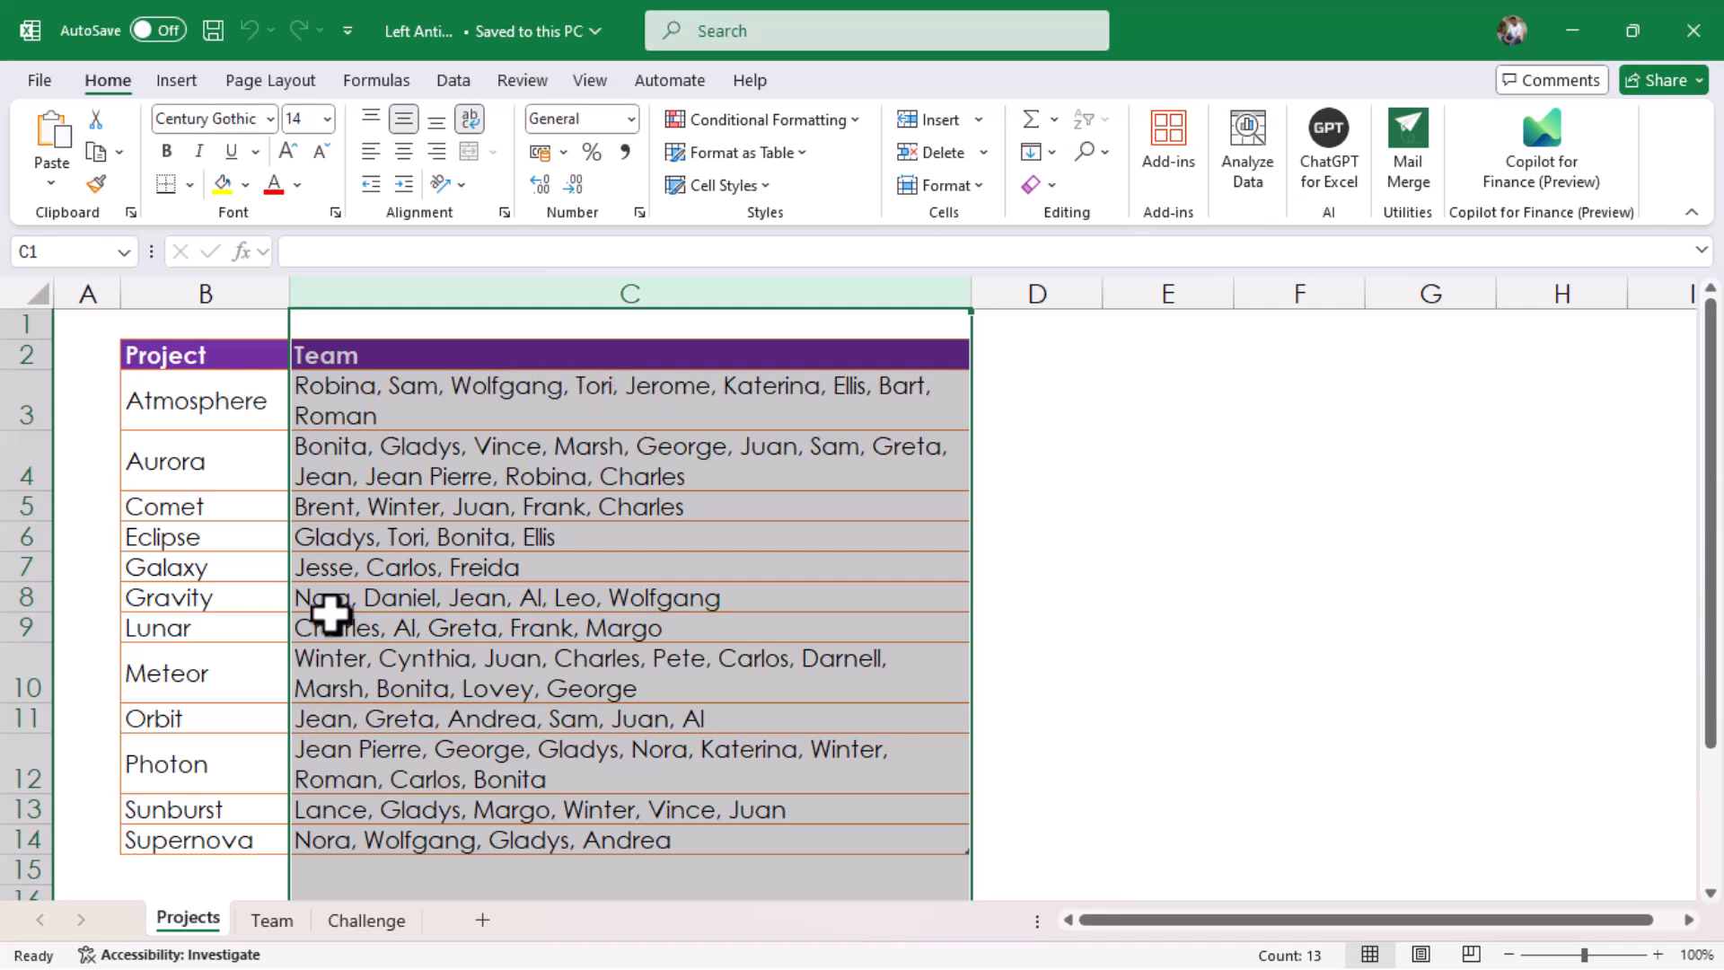
left_click(273, 920)
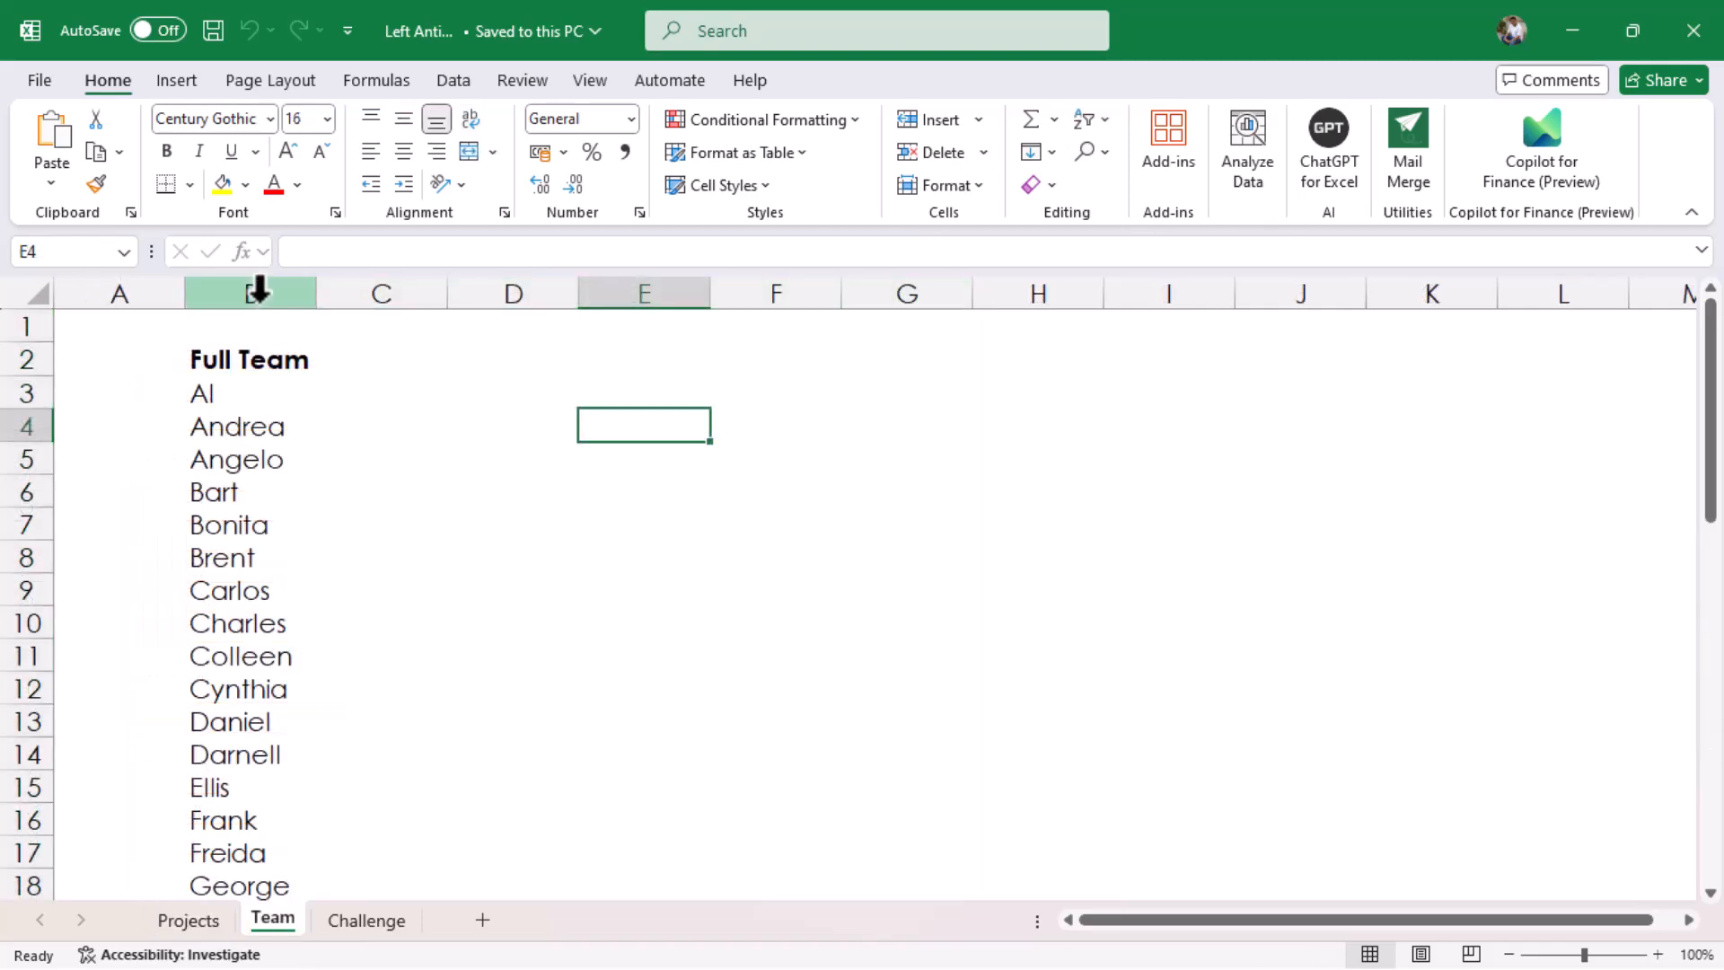
left_click(258, 289)
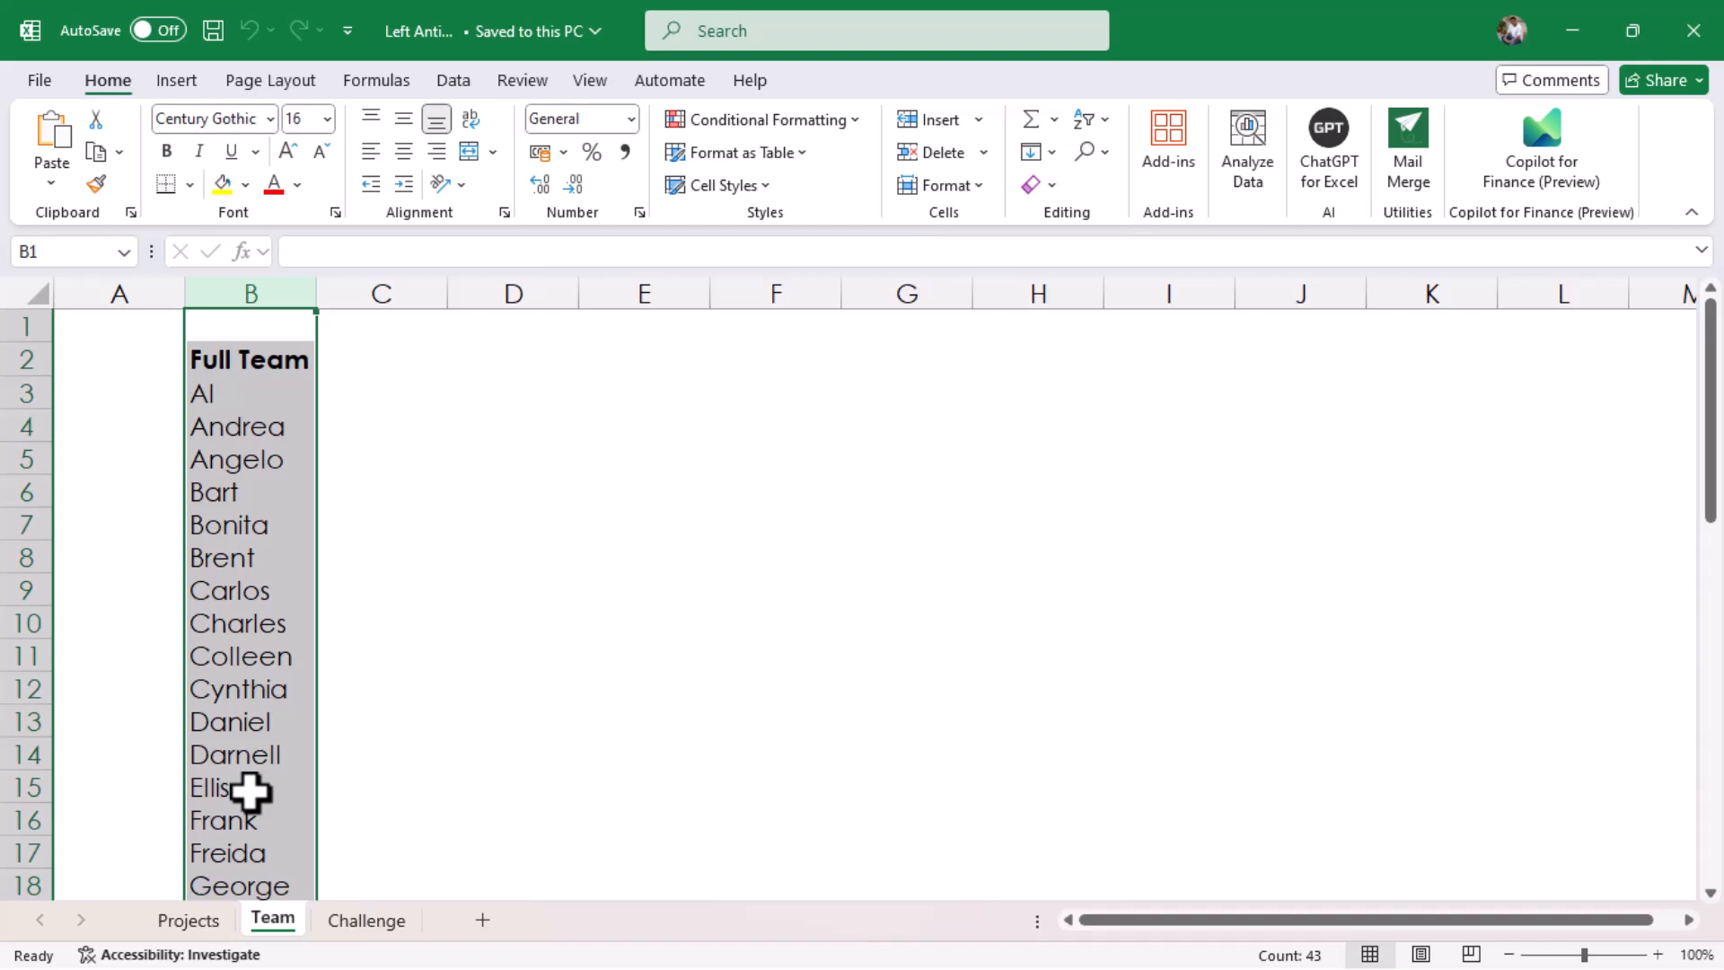
left_click(368, 921)
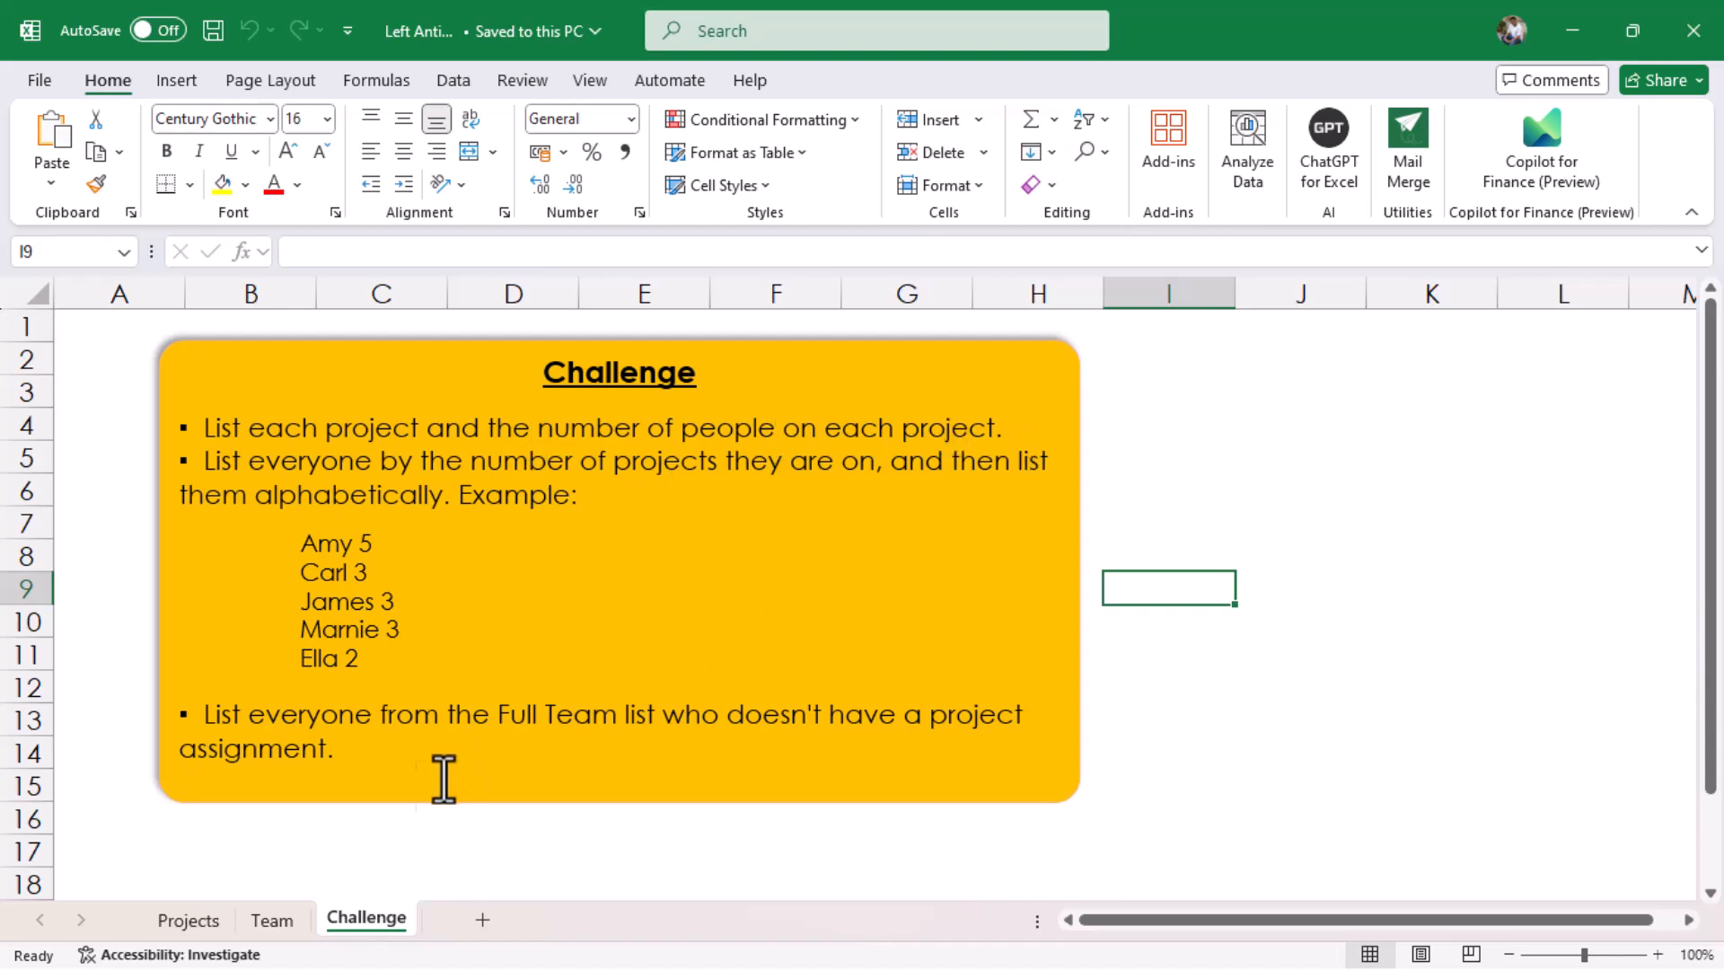
left_click(188, 919)
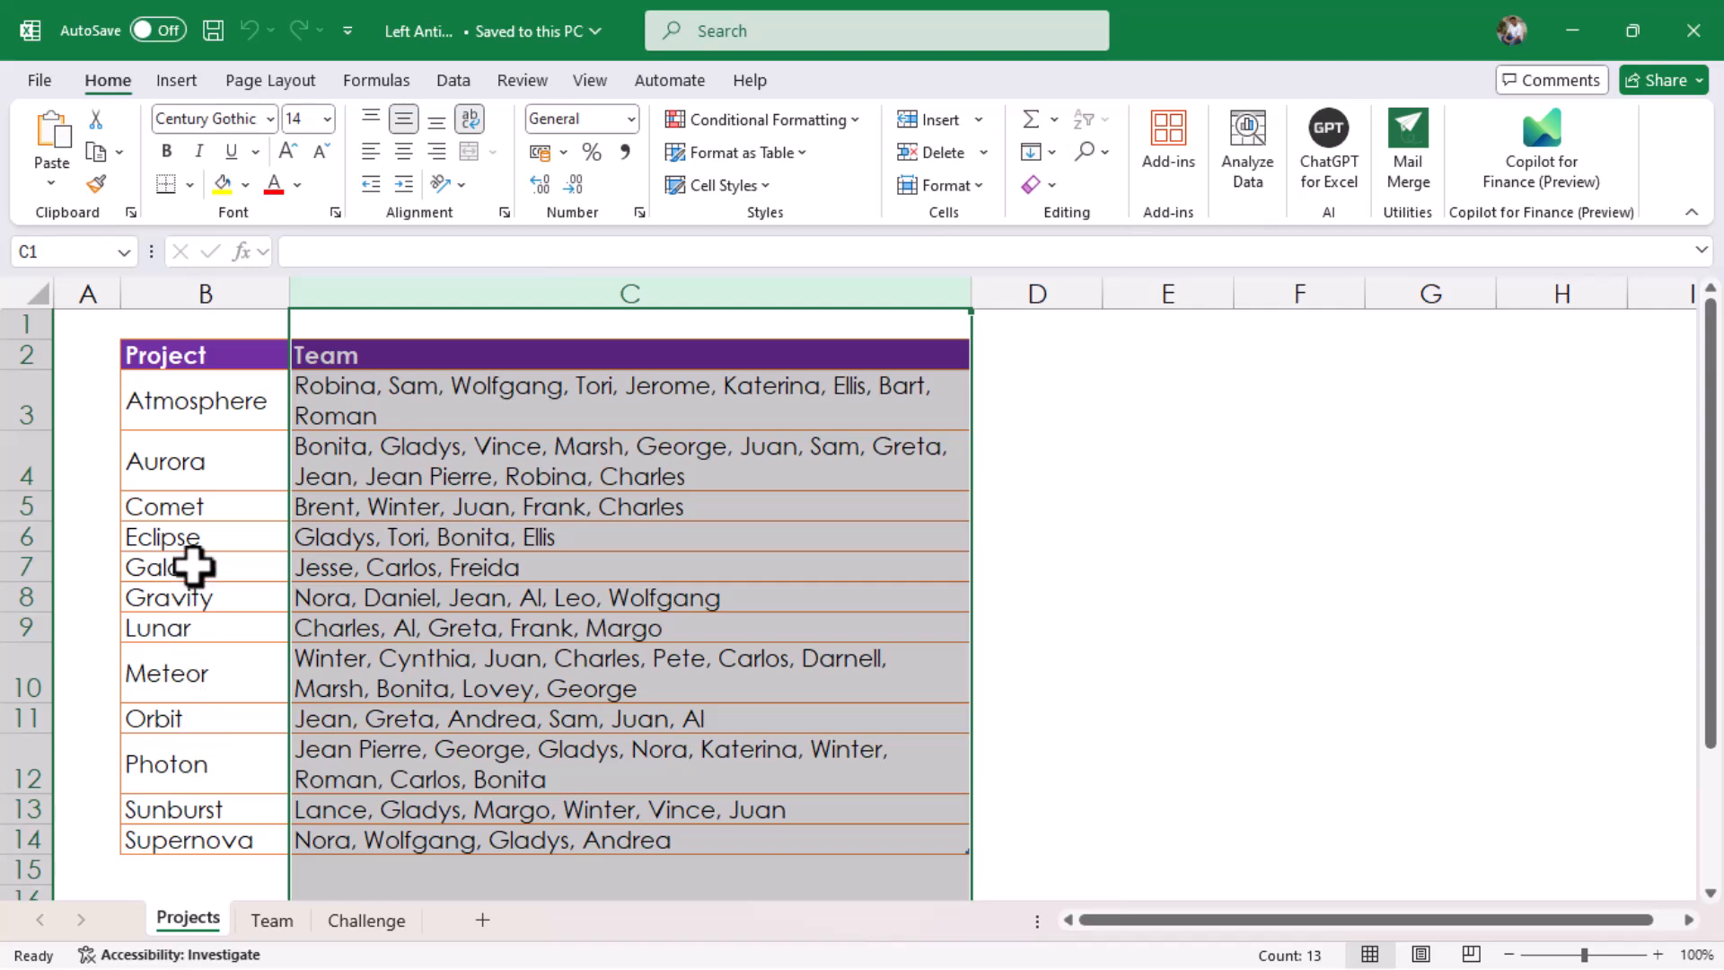
left_click(193, 566)
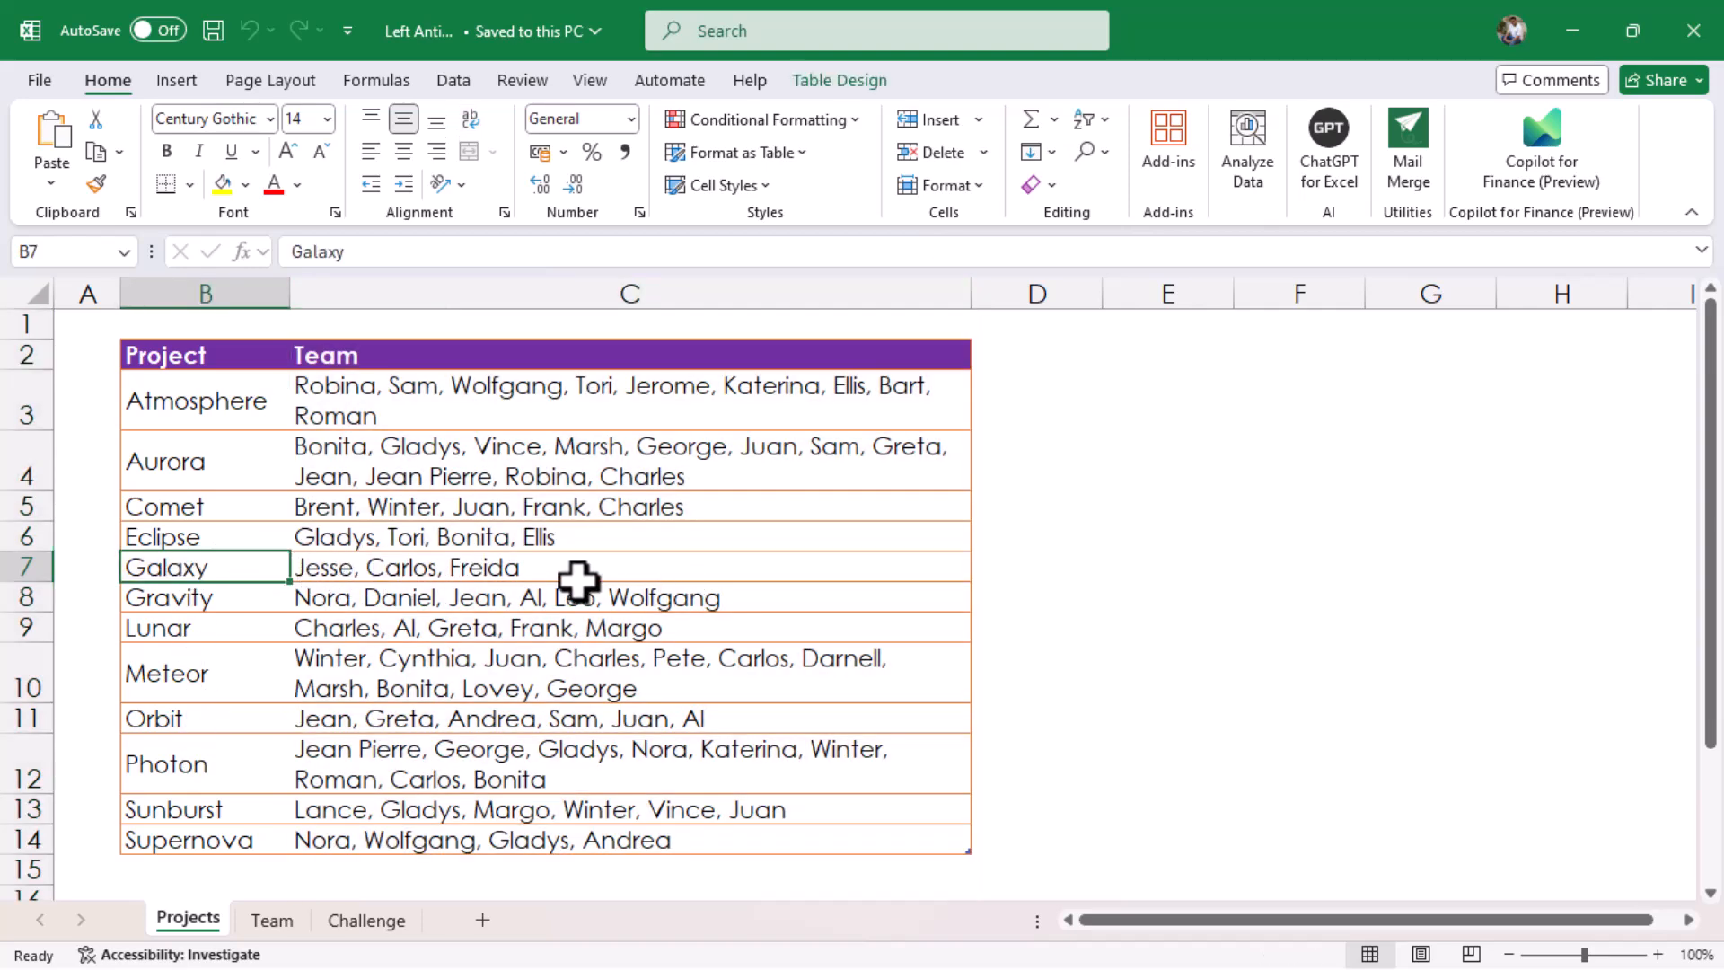
left_click(184, 539)
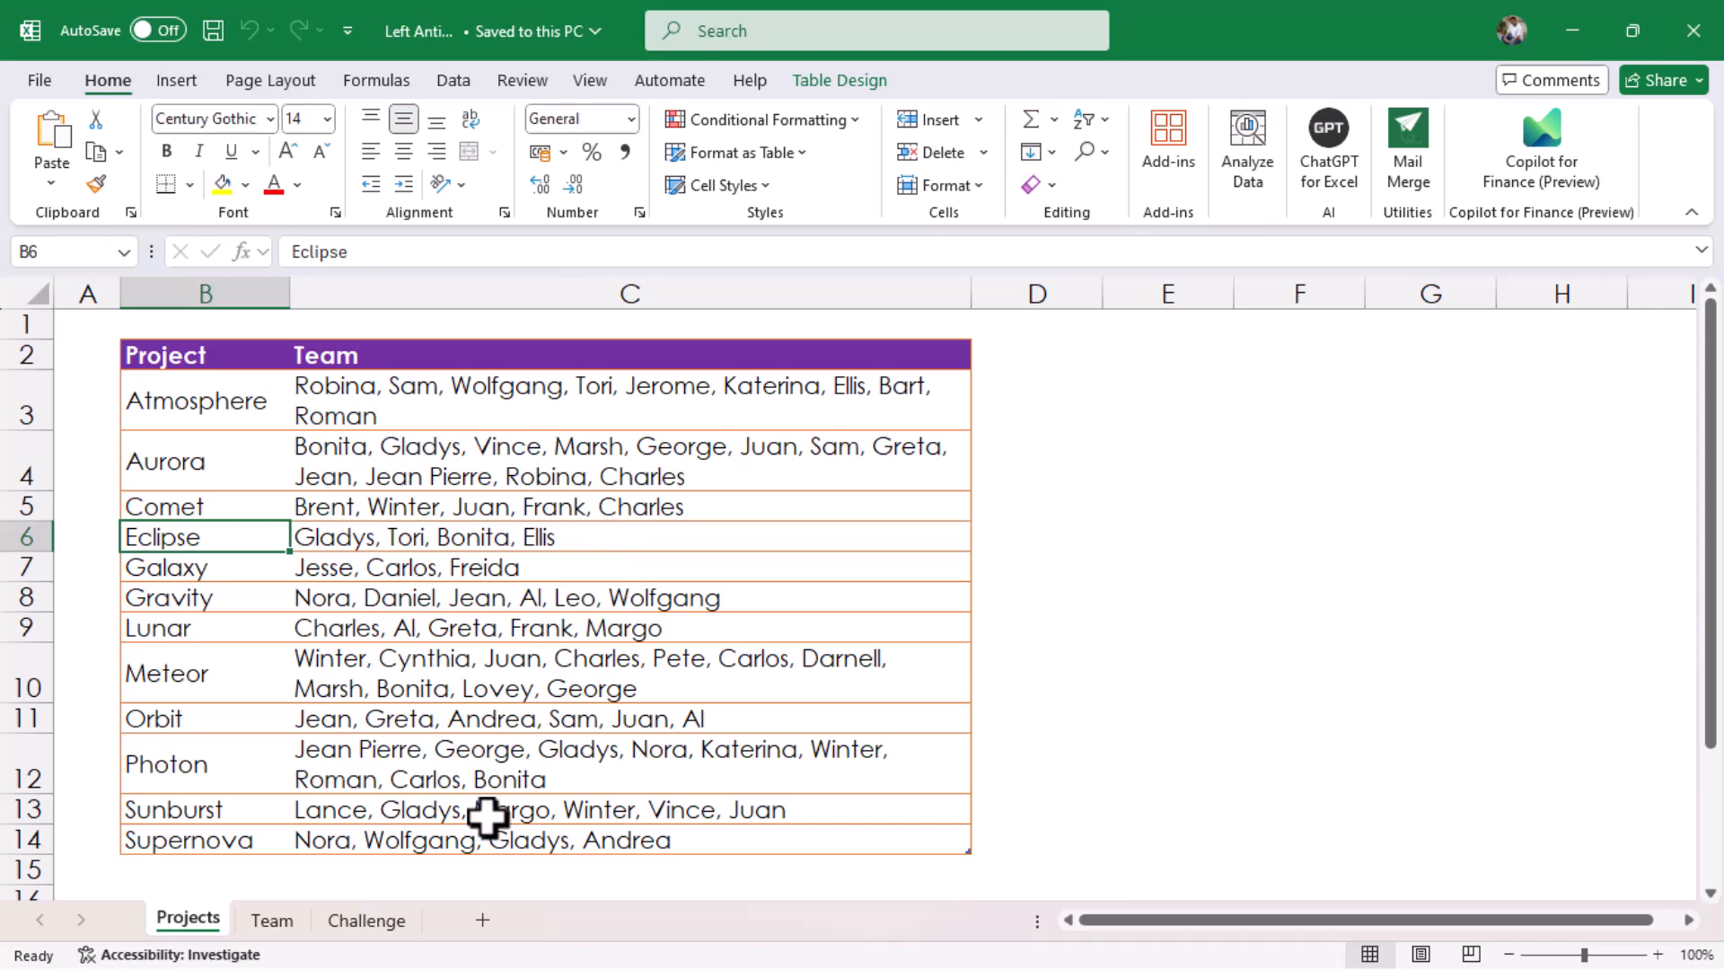
left_click(377, 932)
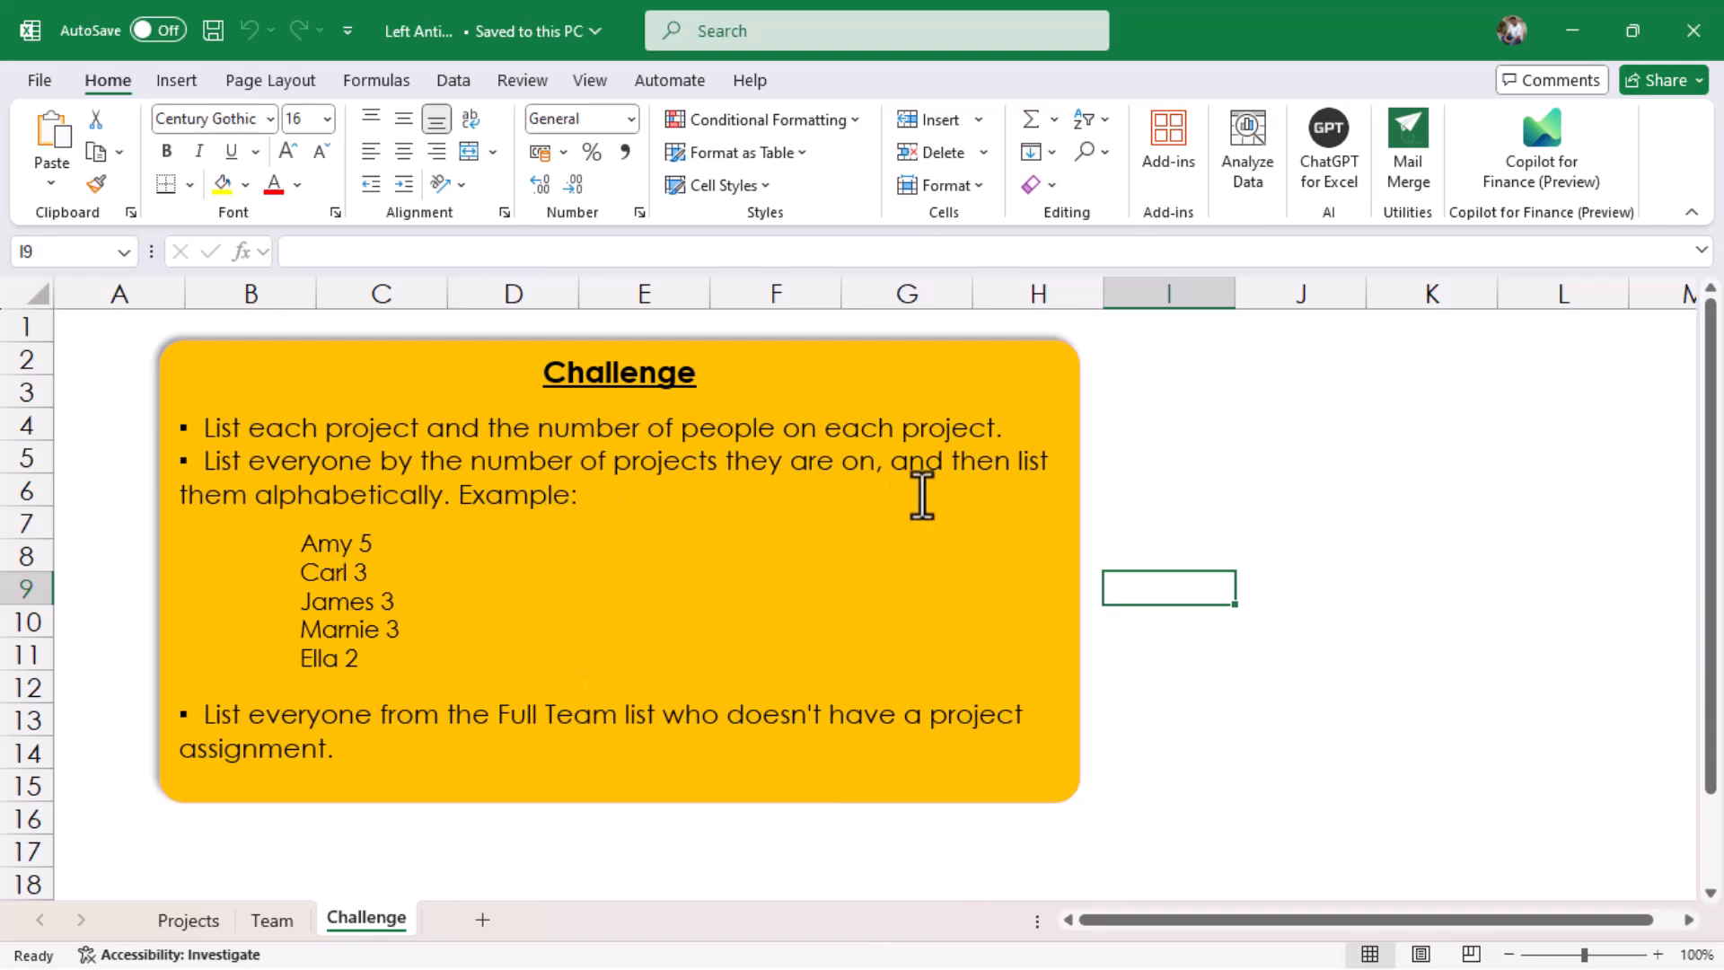
Turn the Full Team list in B2:B44 of the Team sheet into a table with headers and bring it into Power Query
left_click(278, 916)
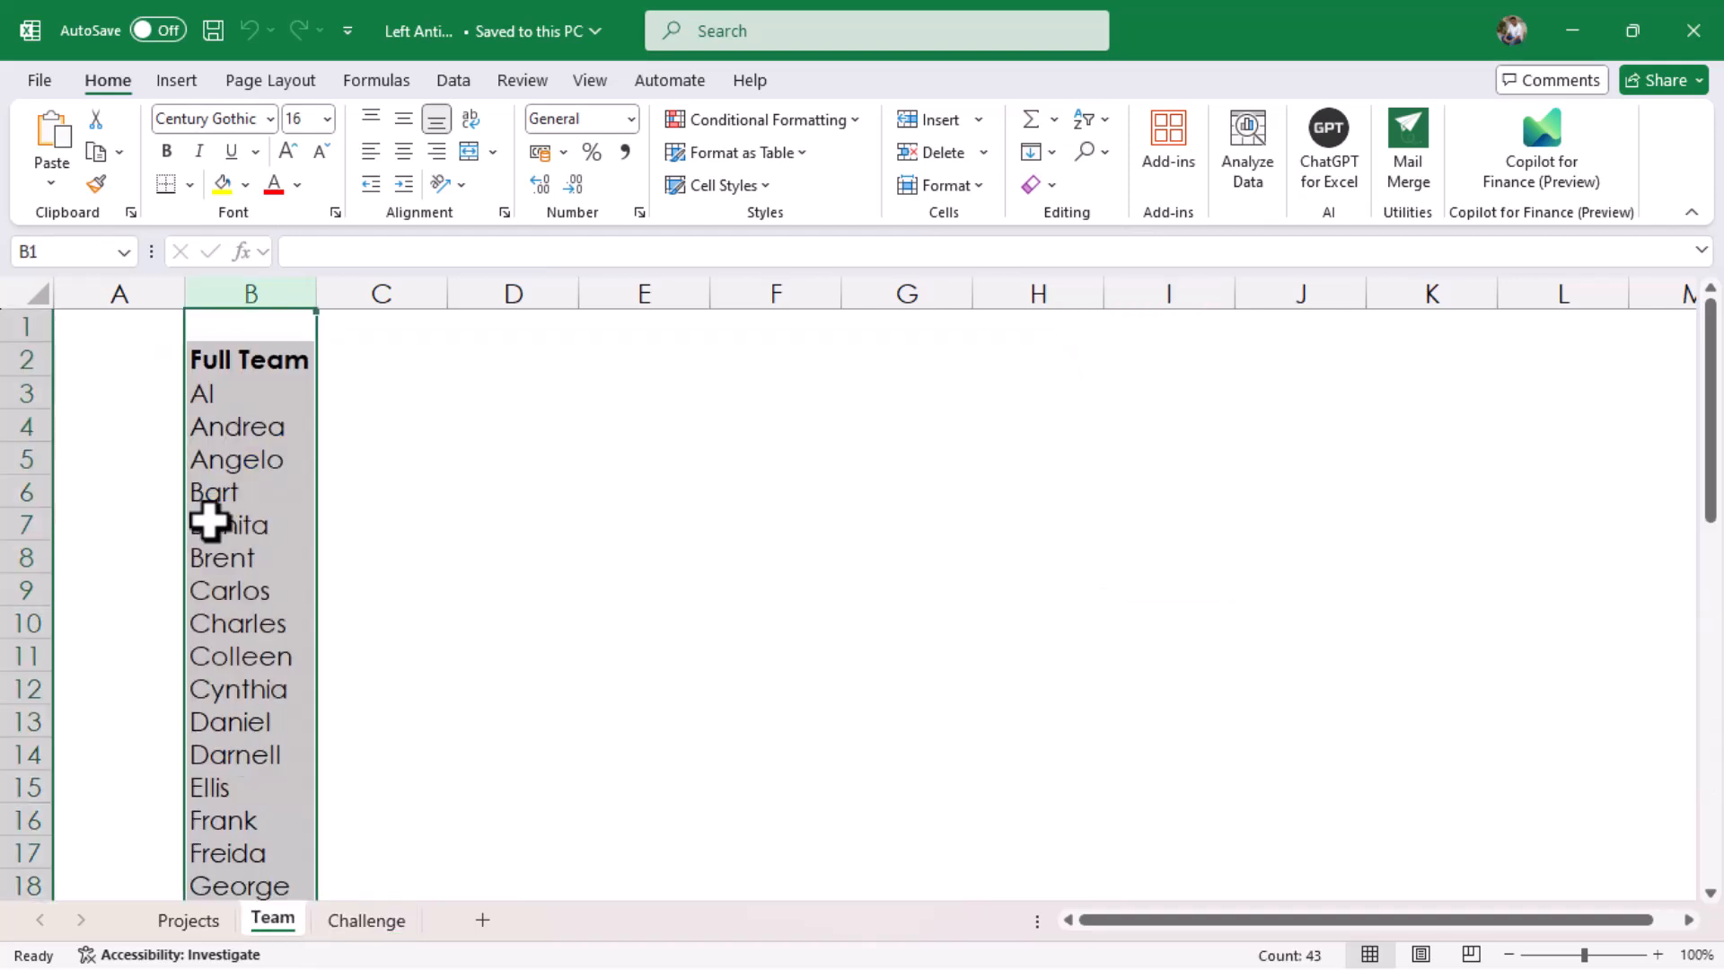
left_click(239, 516)
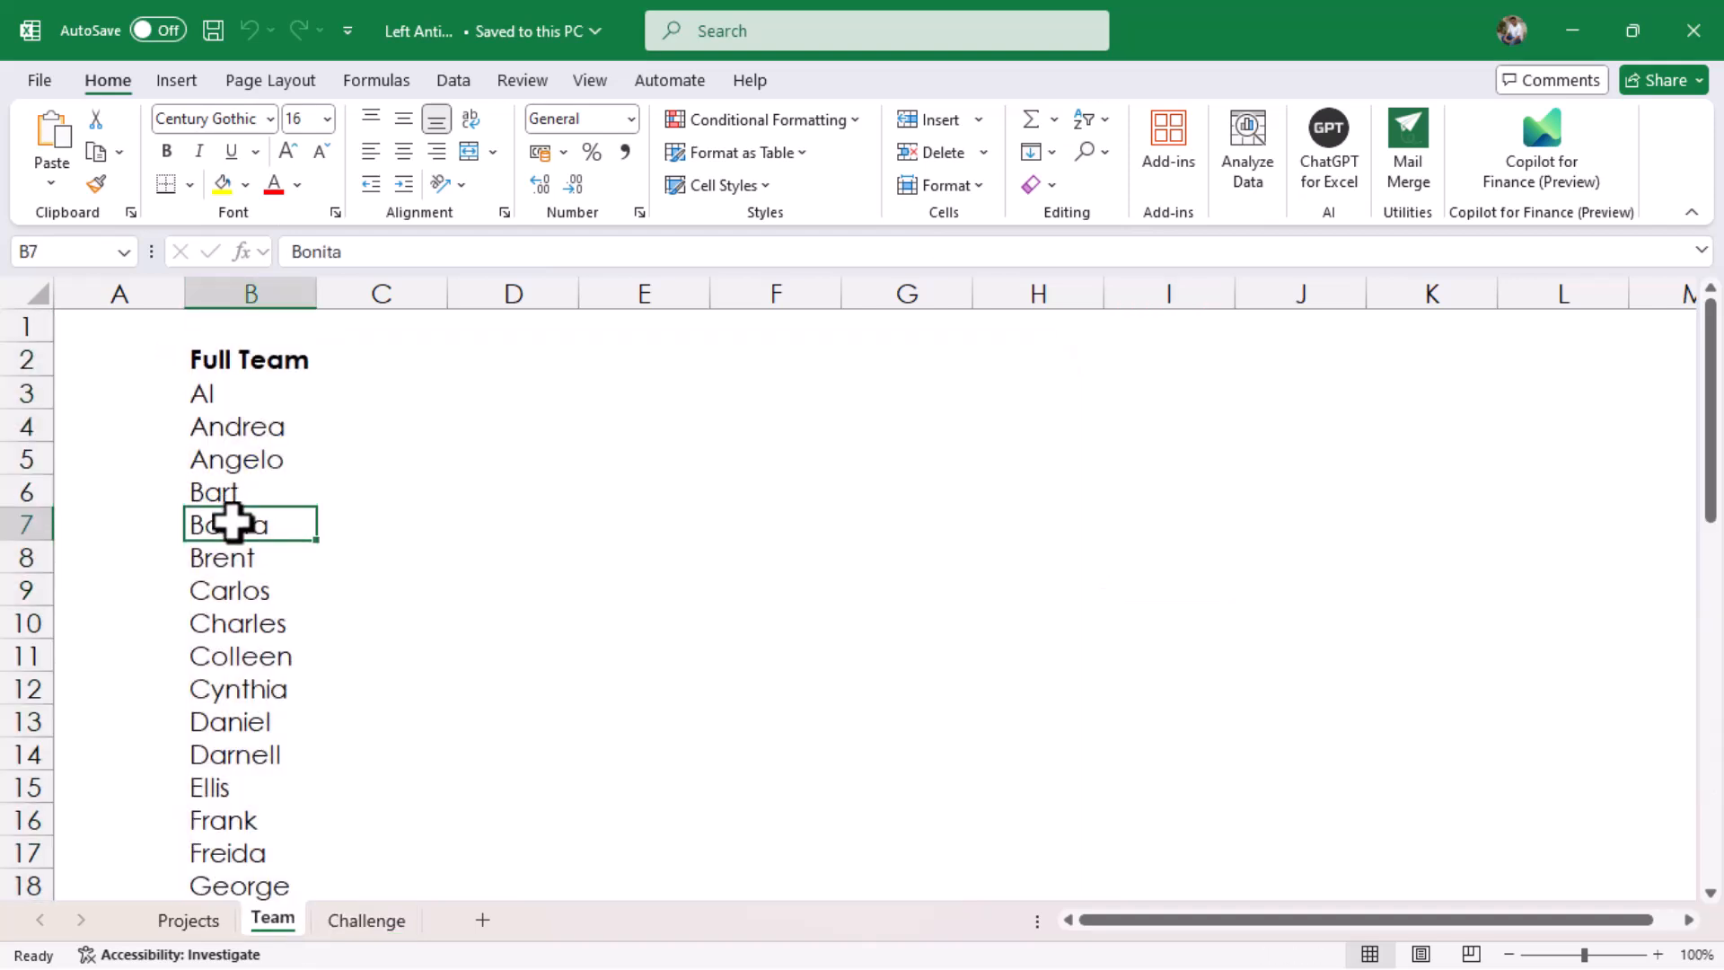
right_click(233, 521)
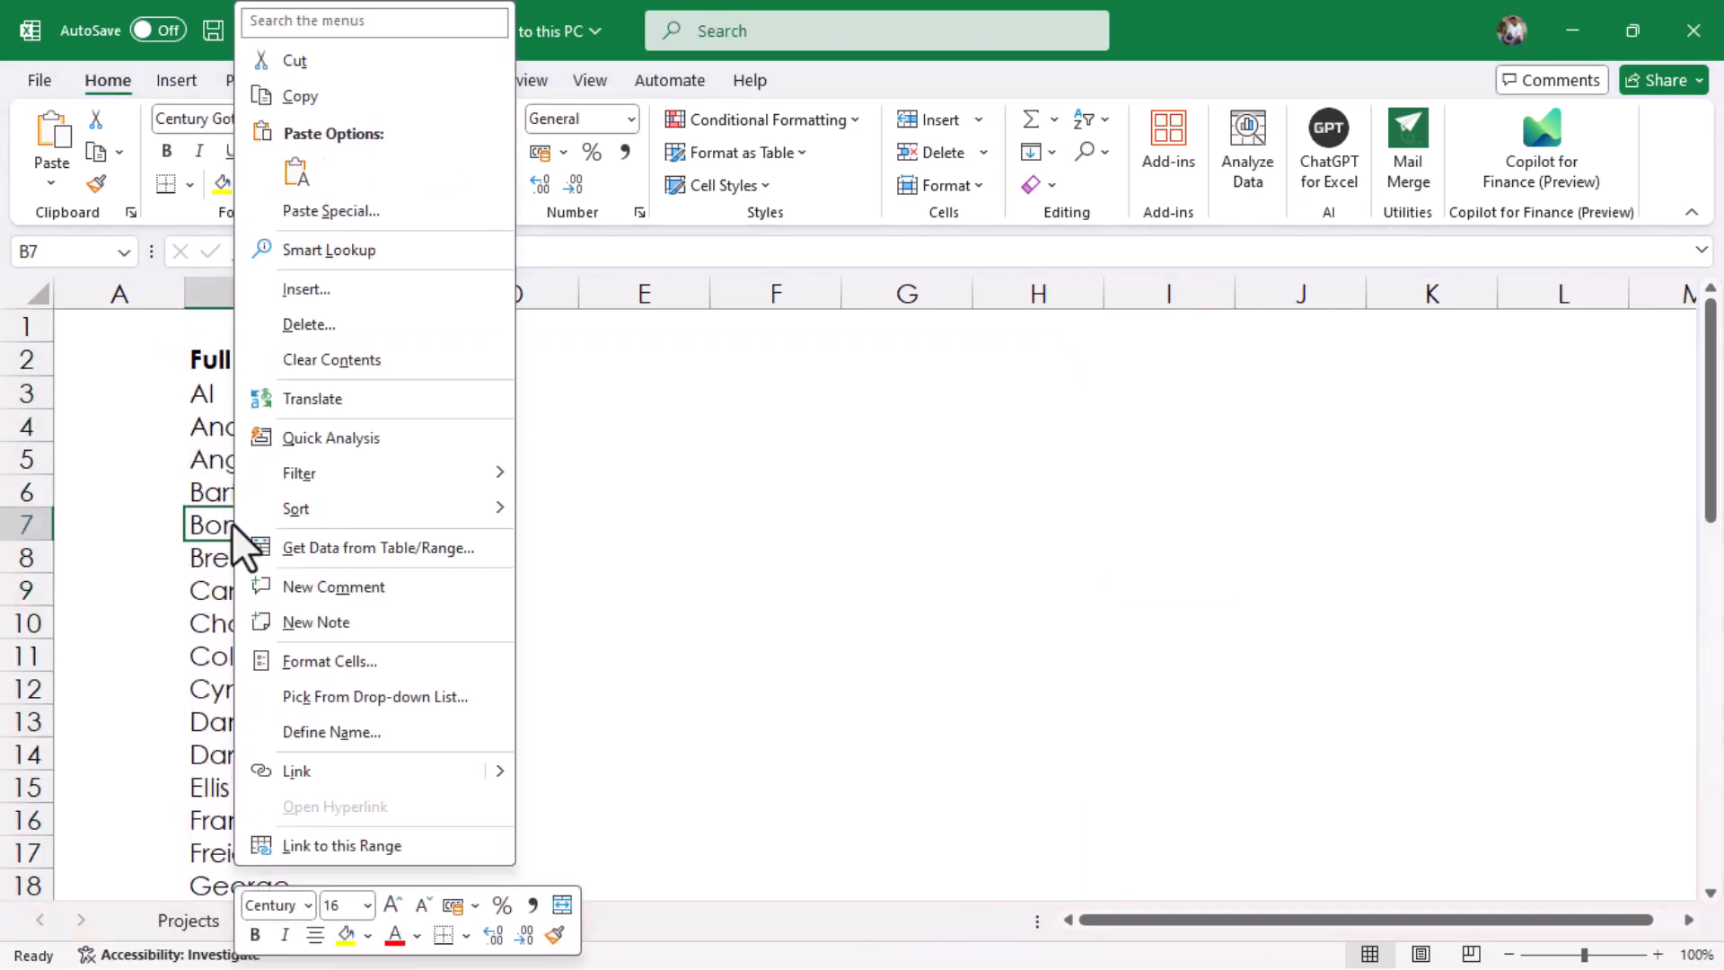
left_click(393, 549)
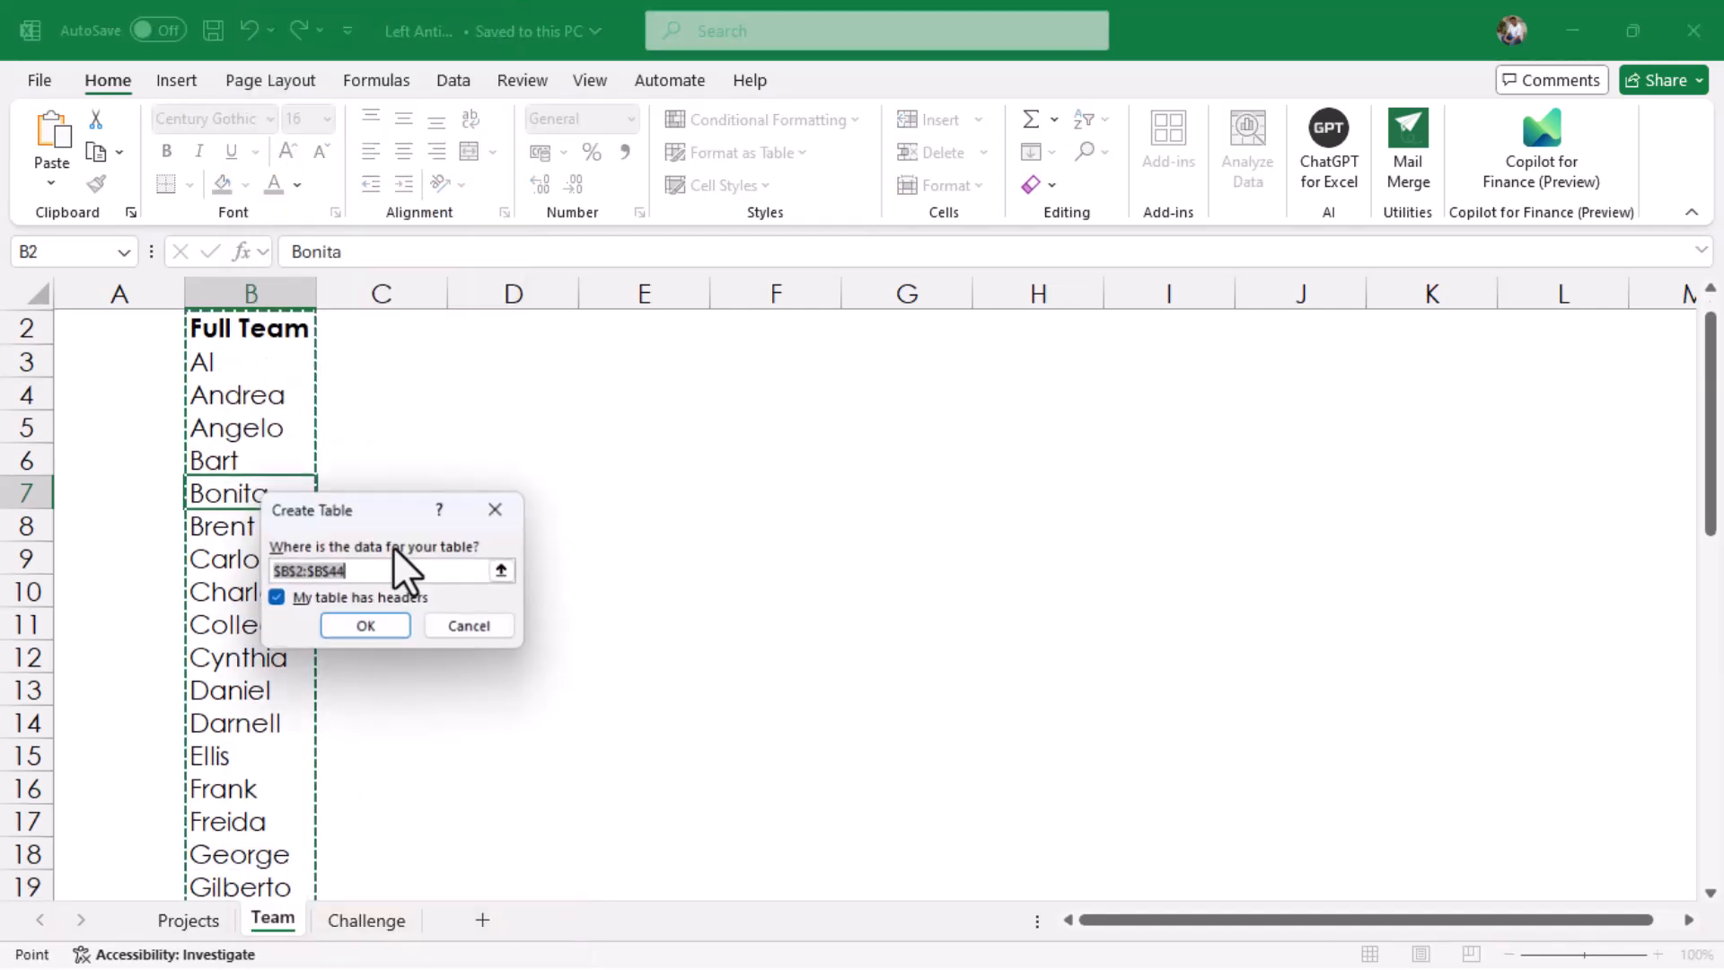
left_click(393, 627)
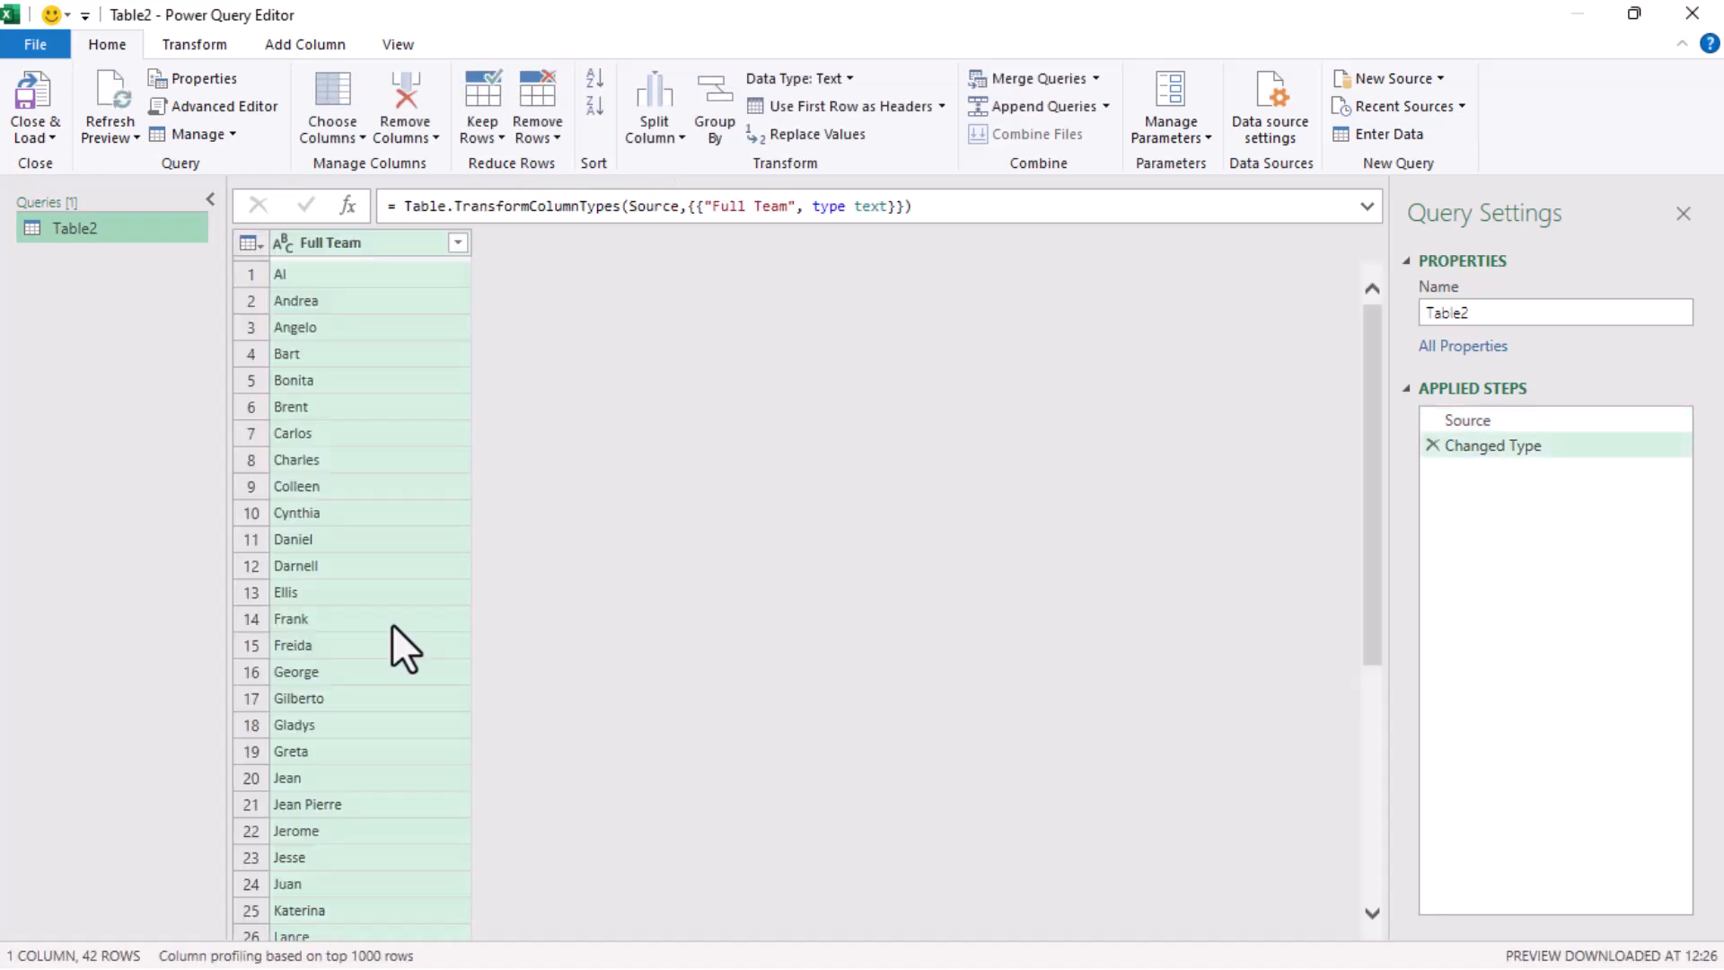
Rename the team list query as Full Team
double_click(1506, 315)
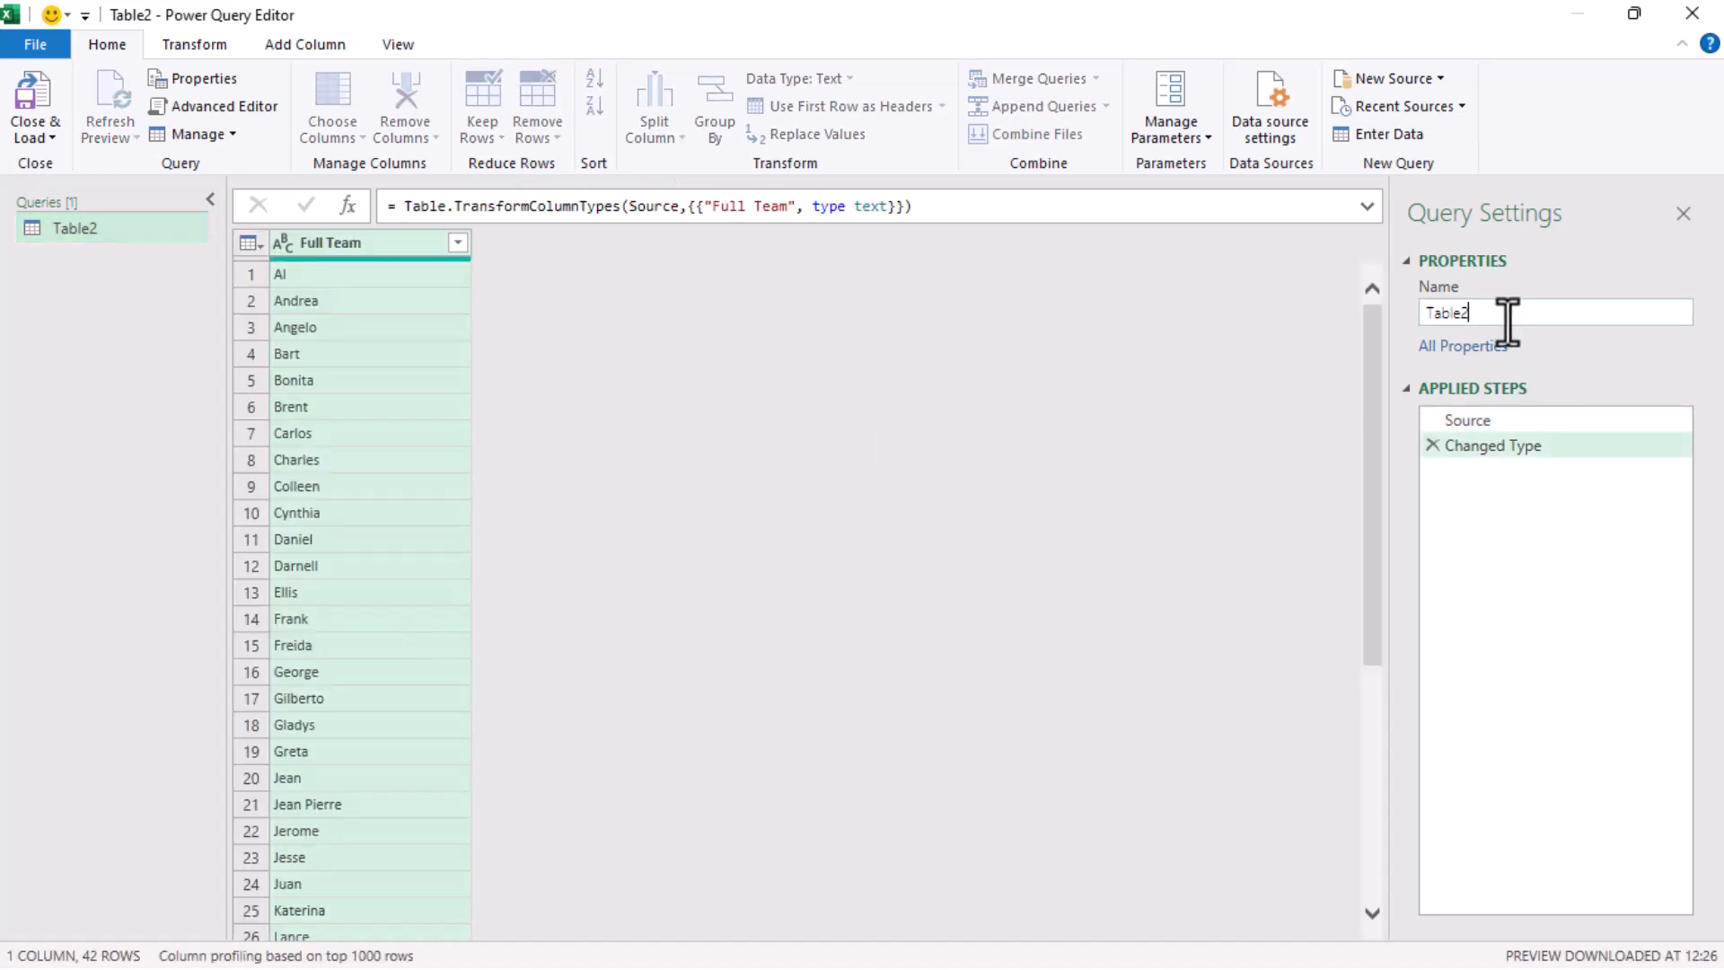
type("Full Team")
key("Return")
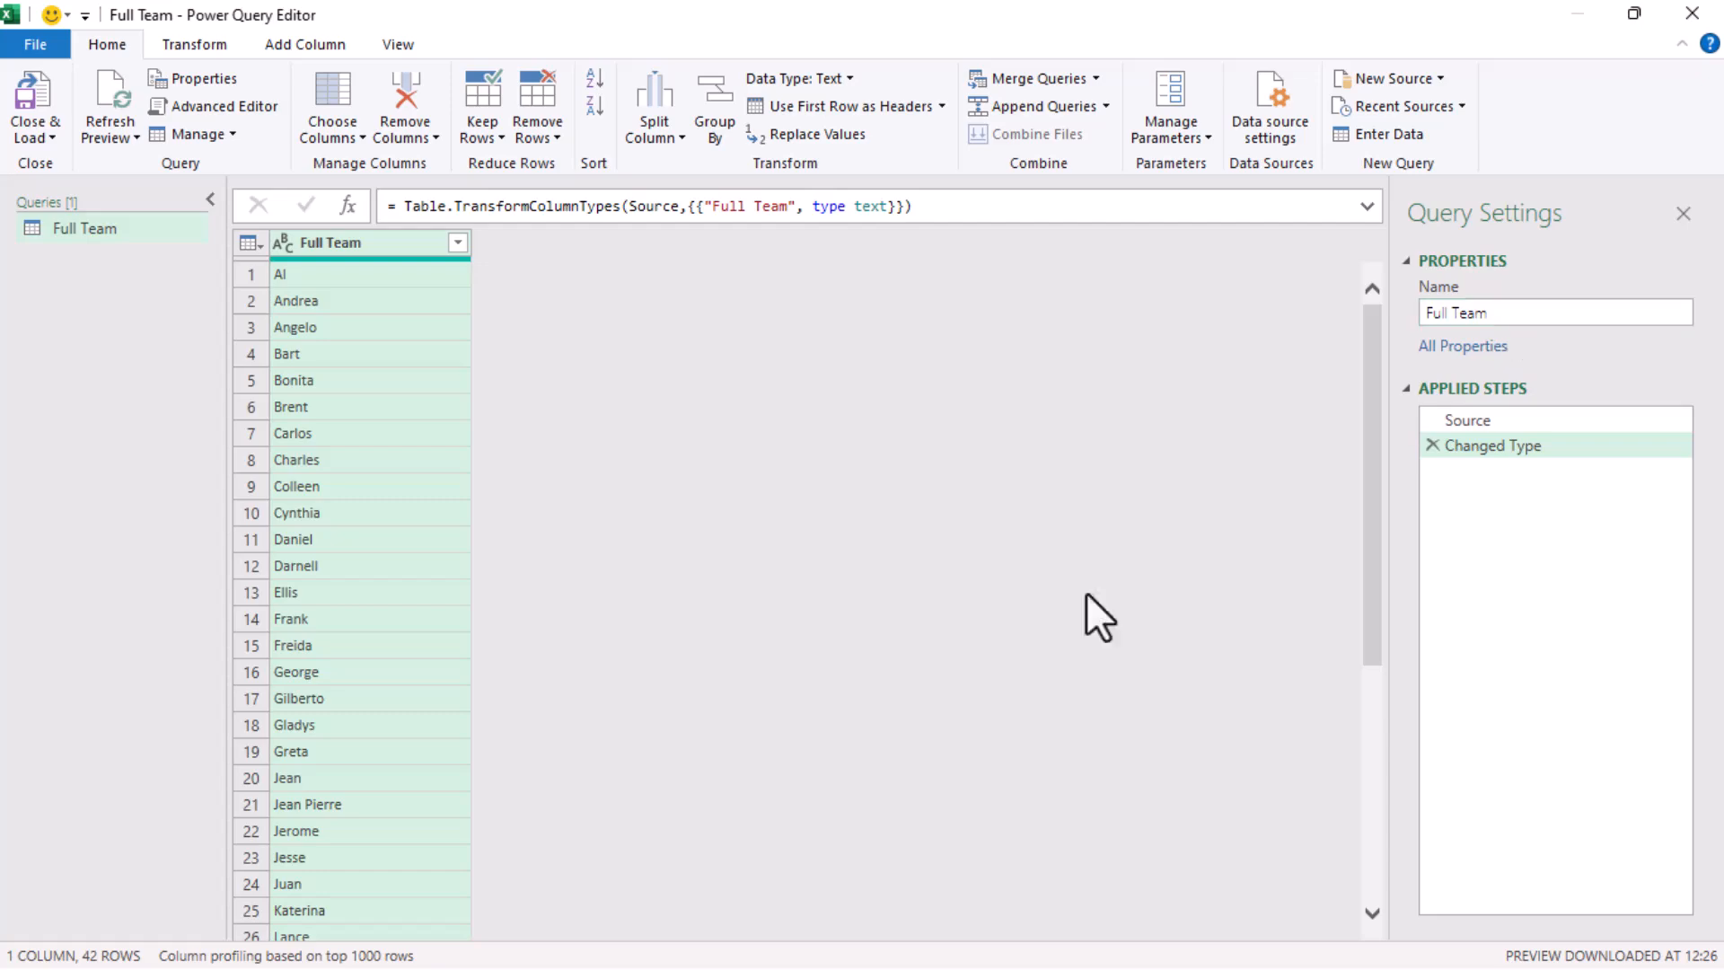
Close the query editor and load the Full Team query as a connection only
left_click(50, 133)
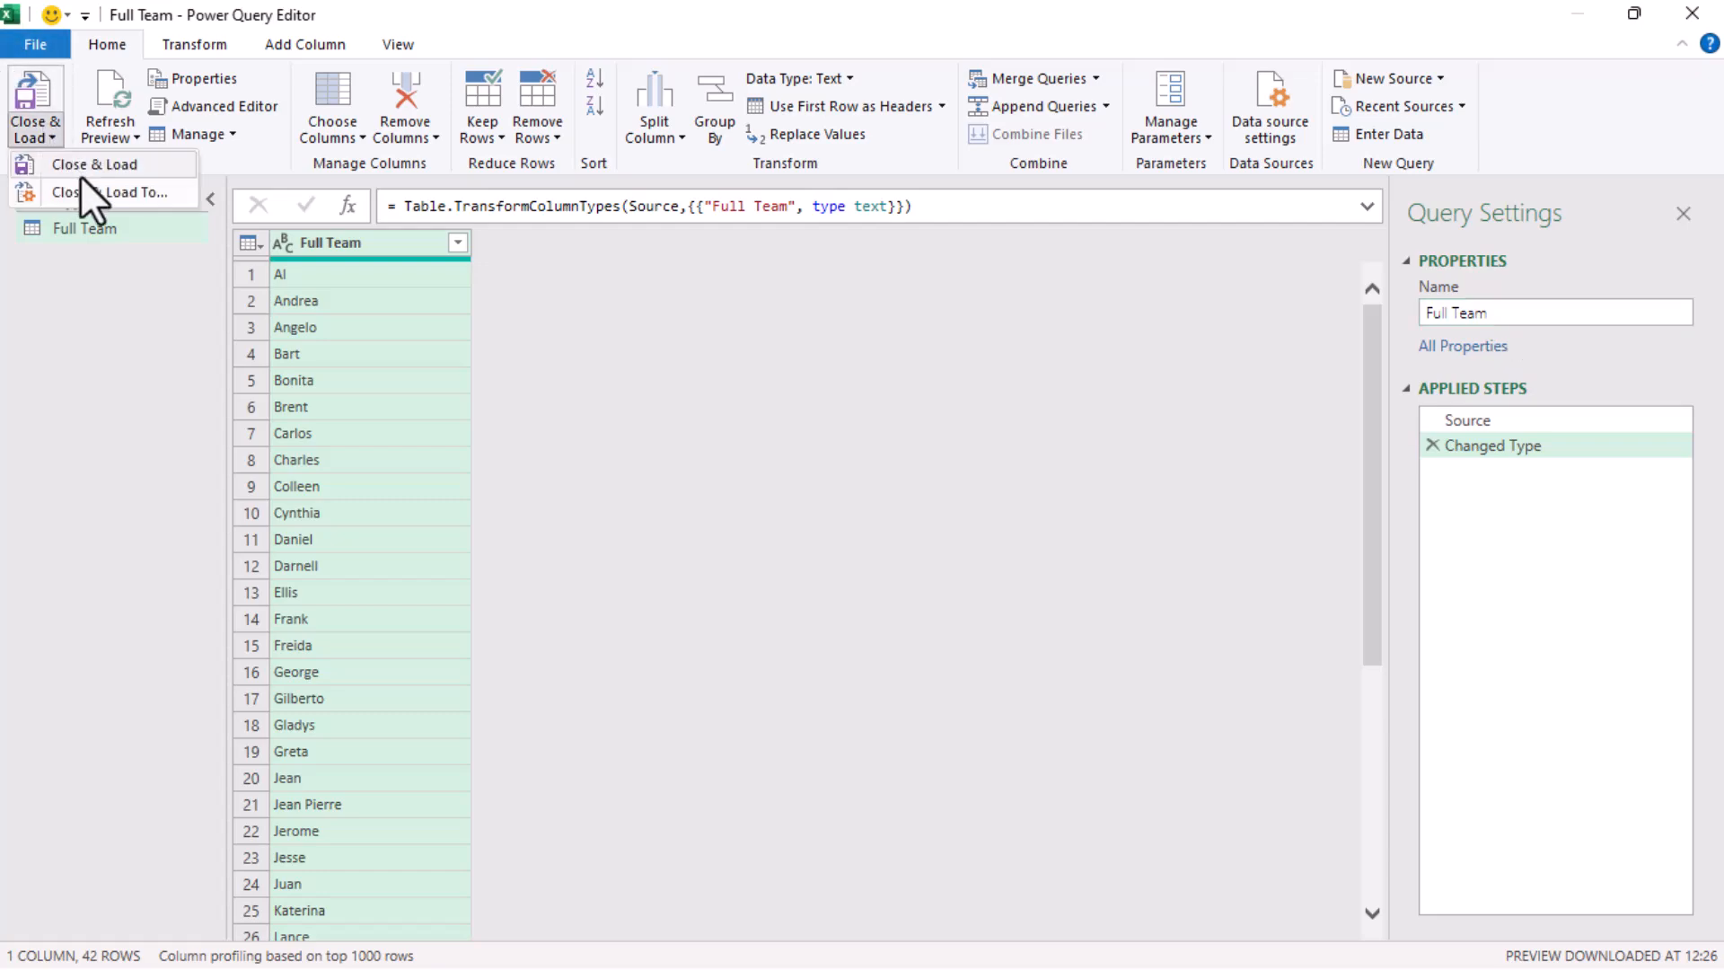
left_click(86, 194)
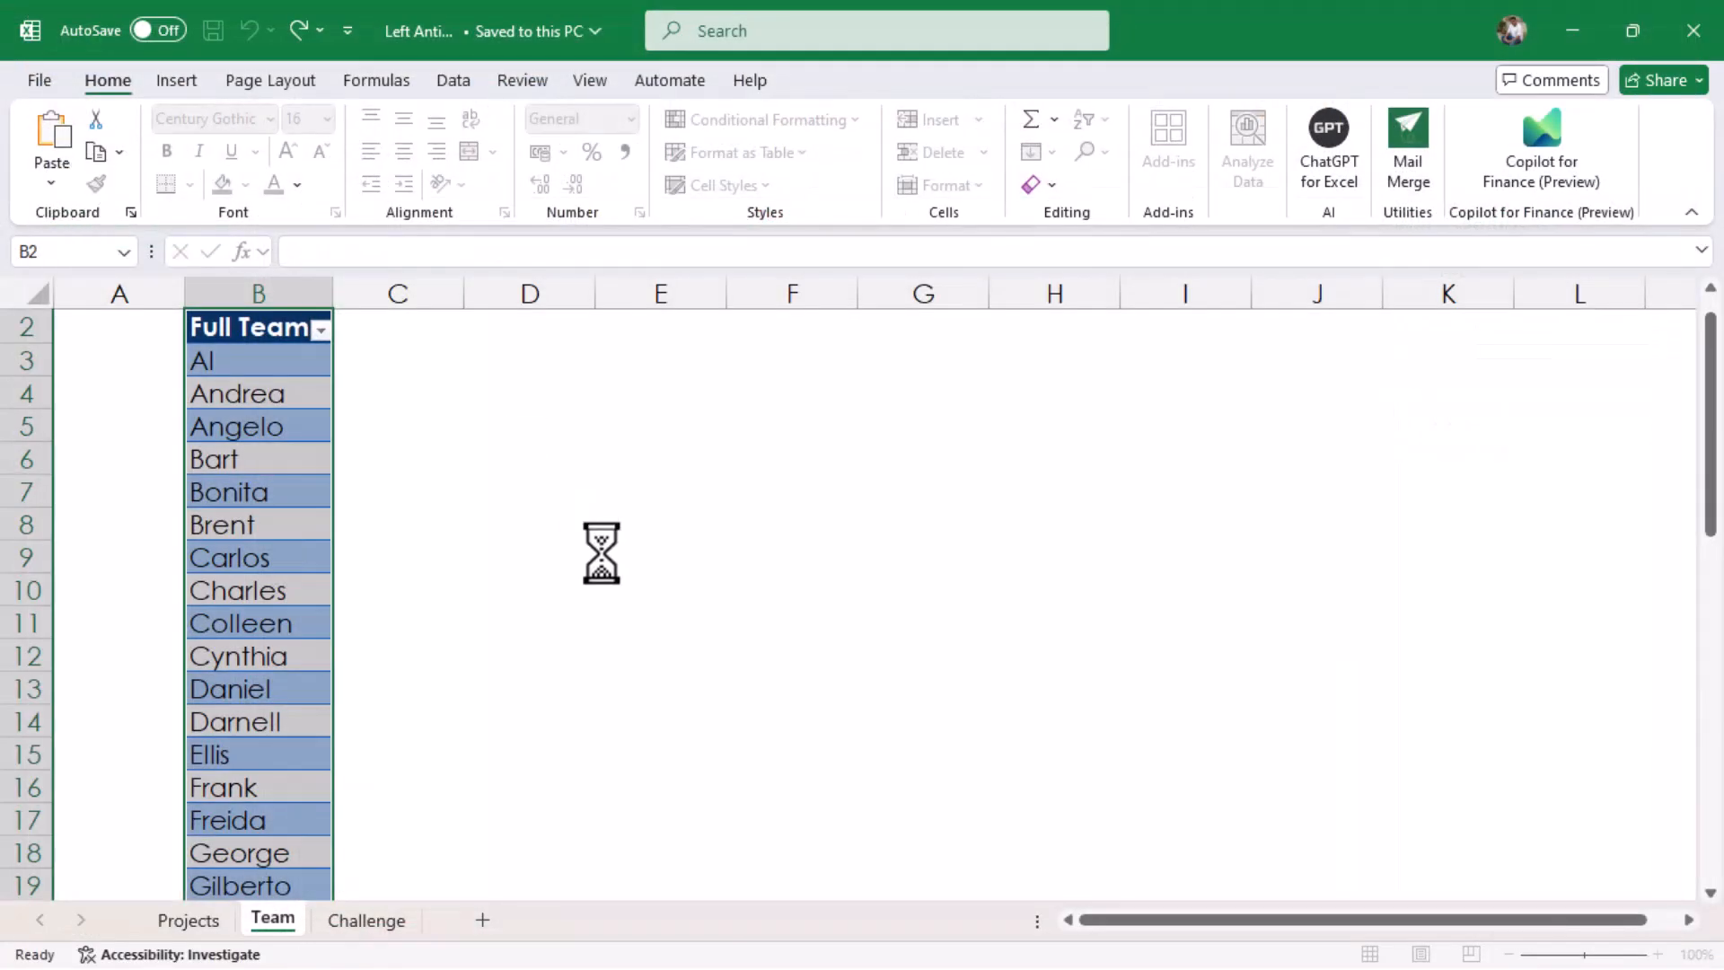
left_click(416, 514)
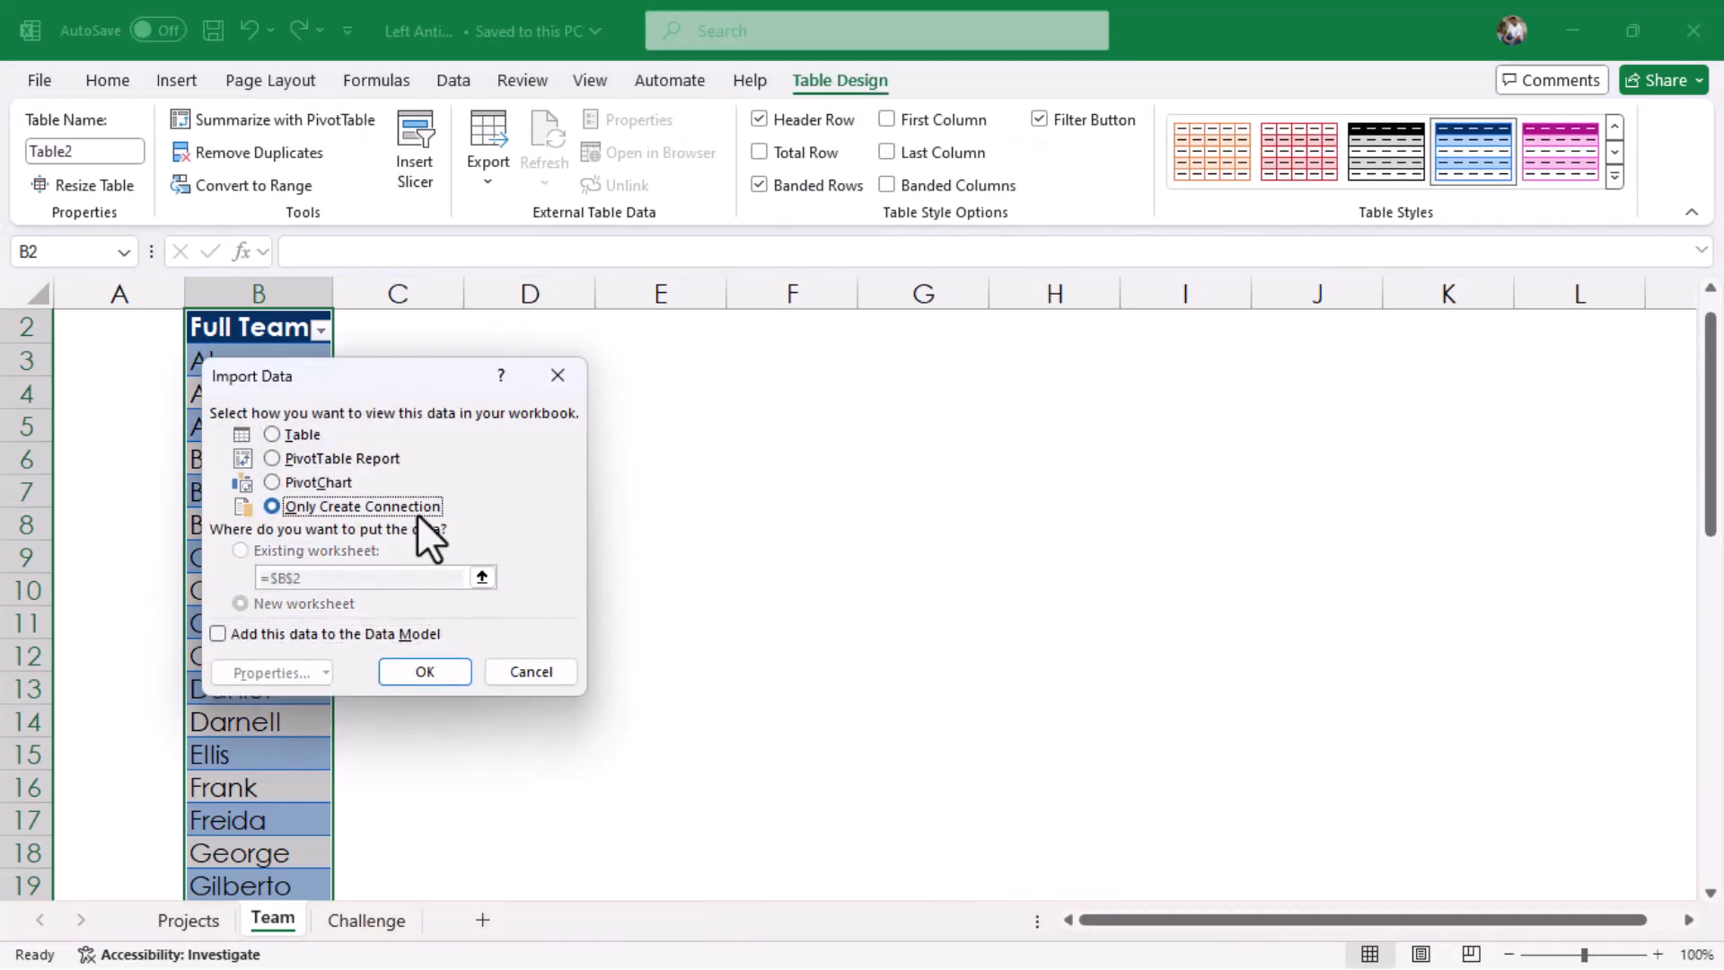
left_click(417, 674)
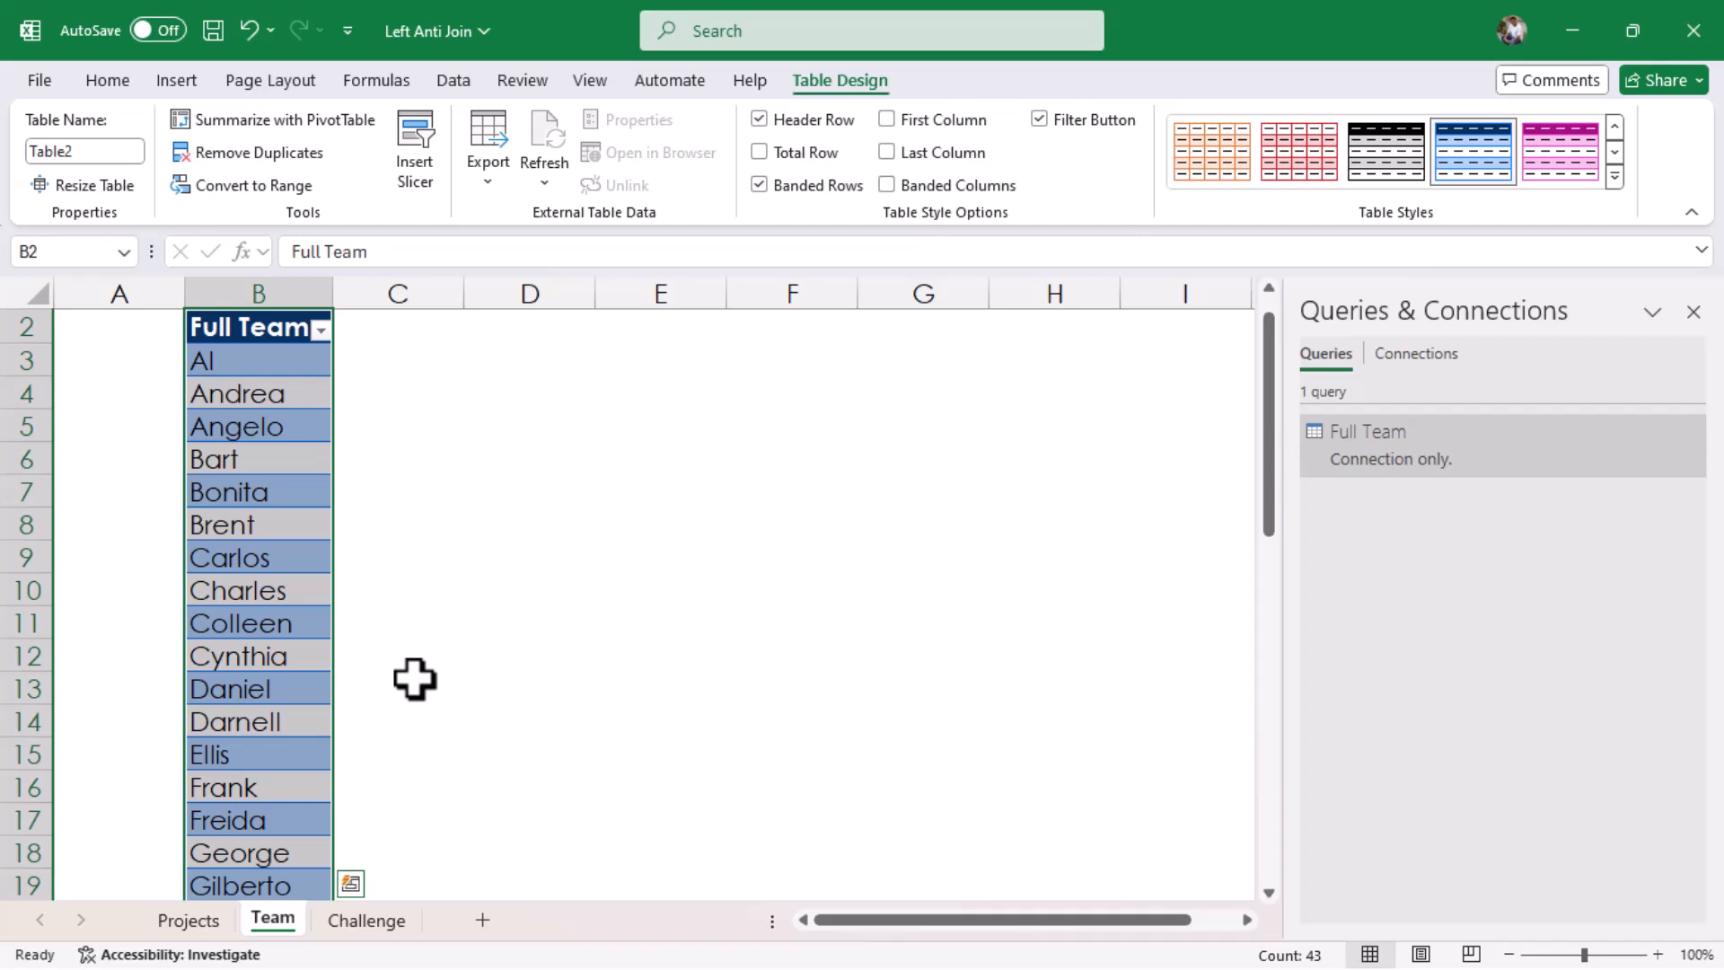
Bring the project and team table on the Projects sheet into Power Query
left_click(189, 920)
left_click(455, 542)
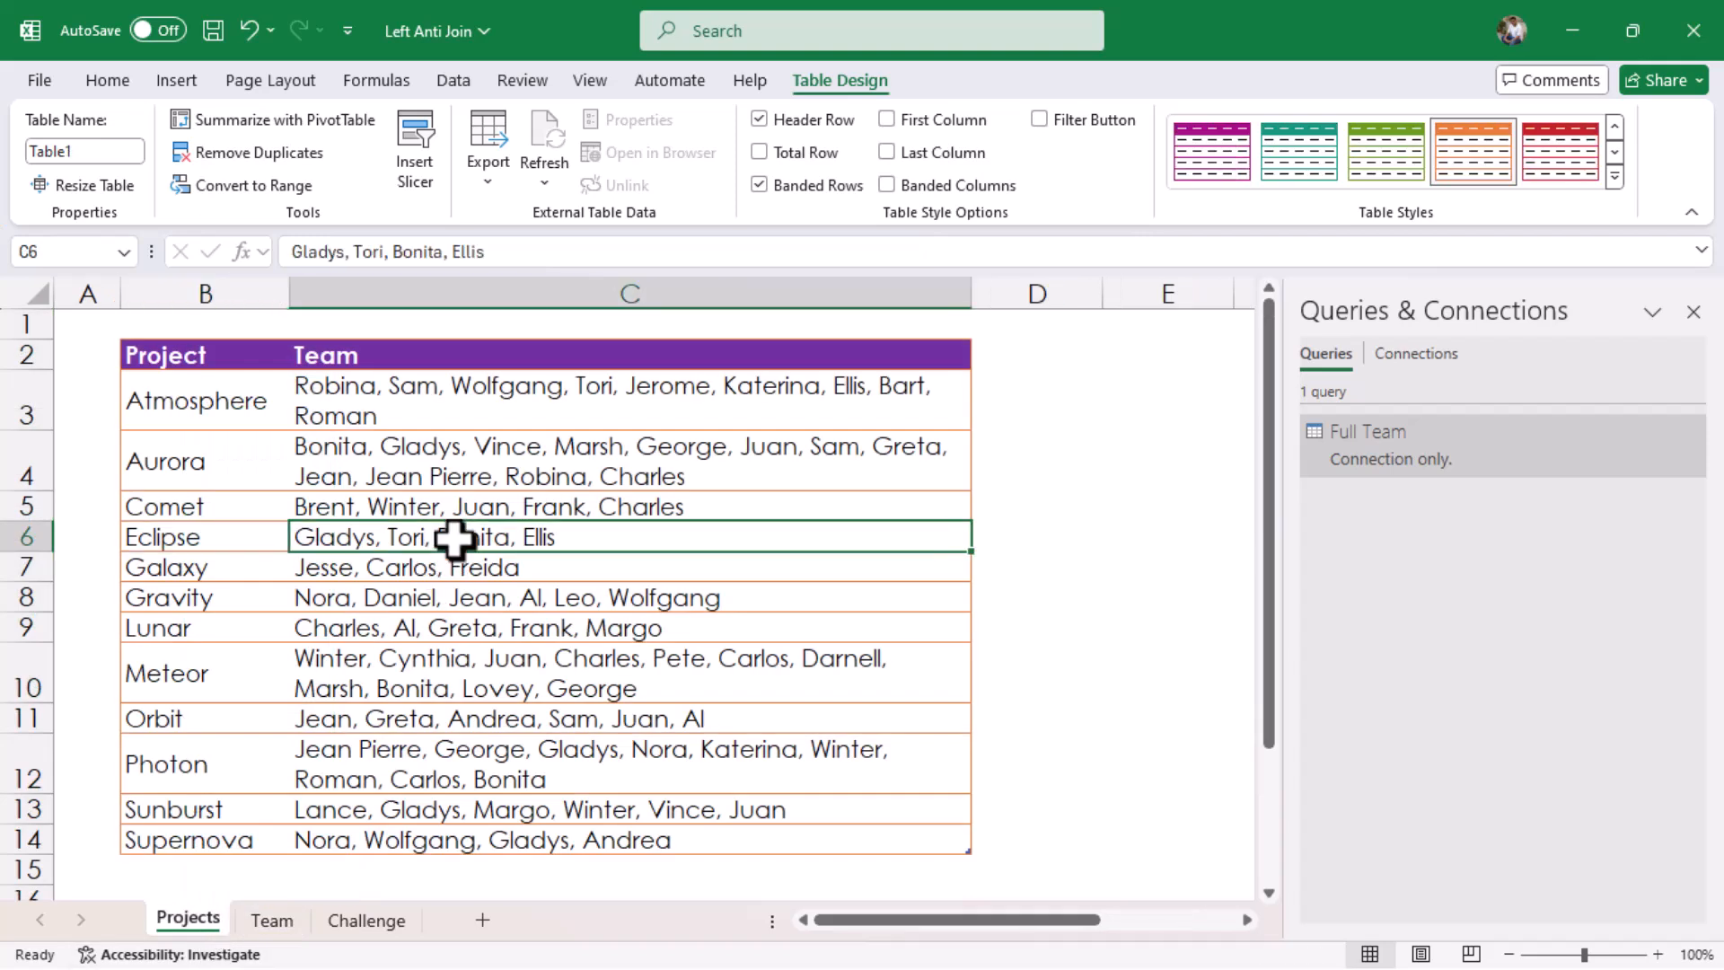
right_click(454, 540)
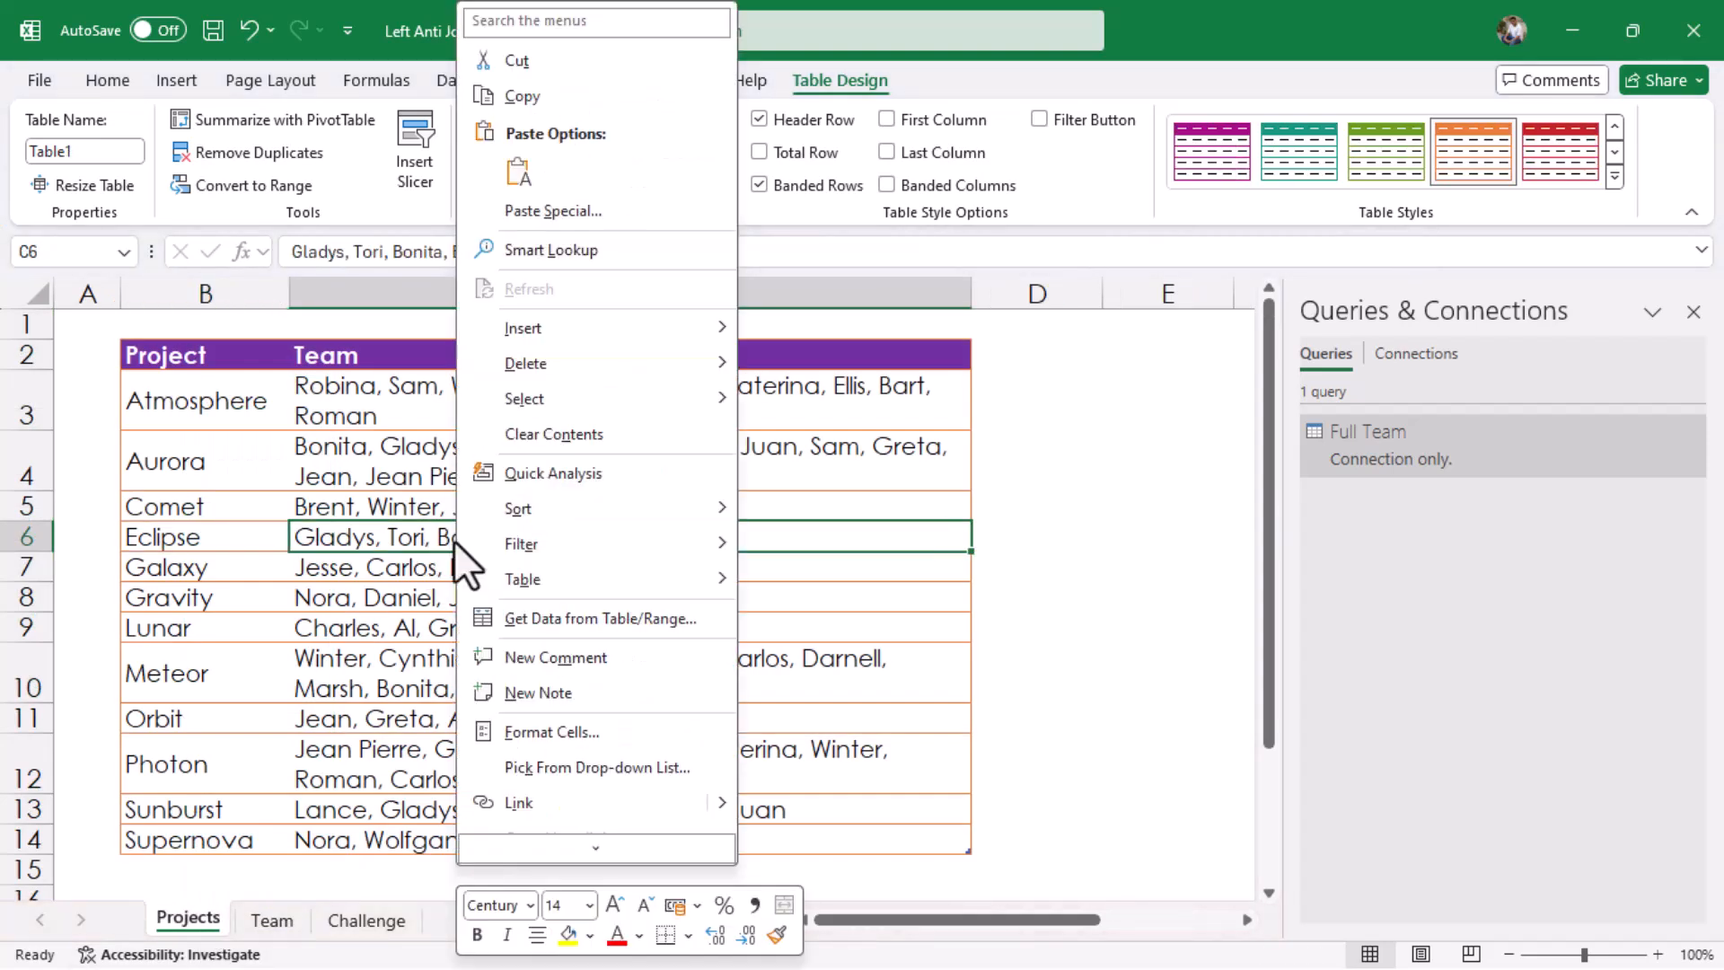
left_click(595, 619)
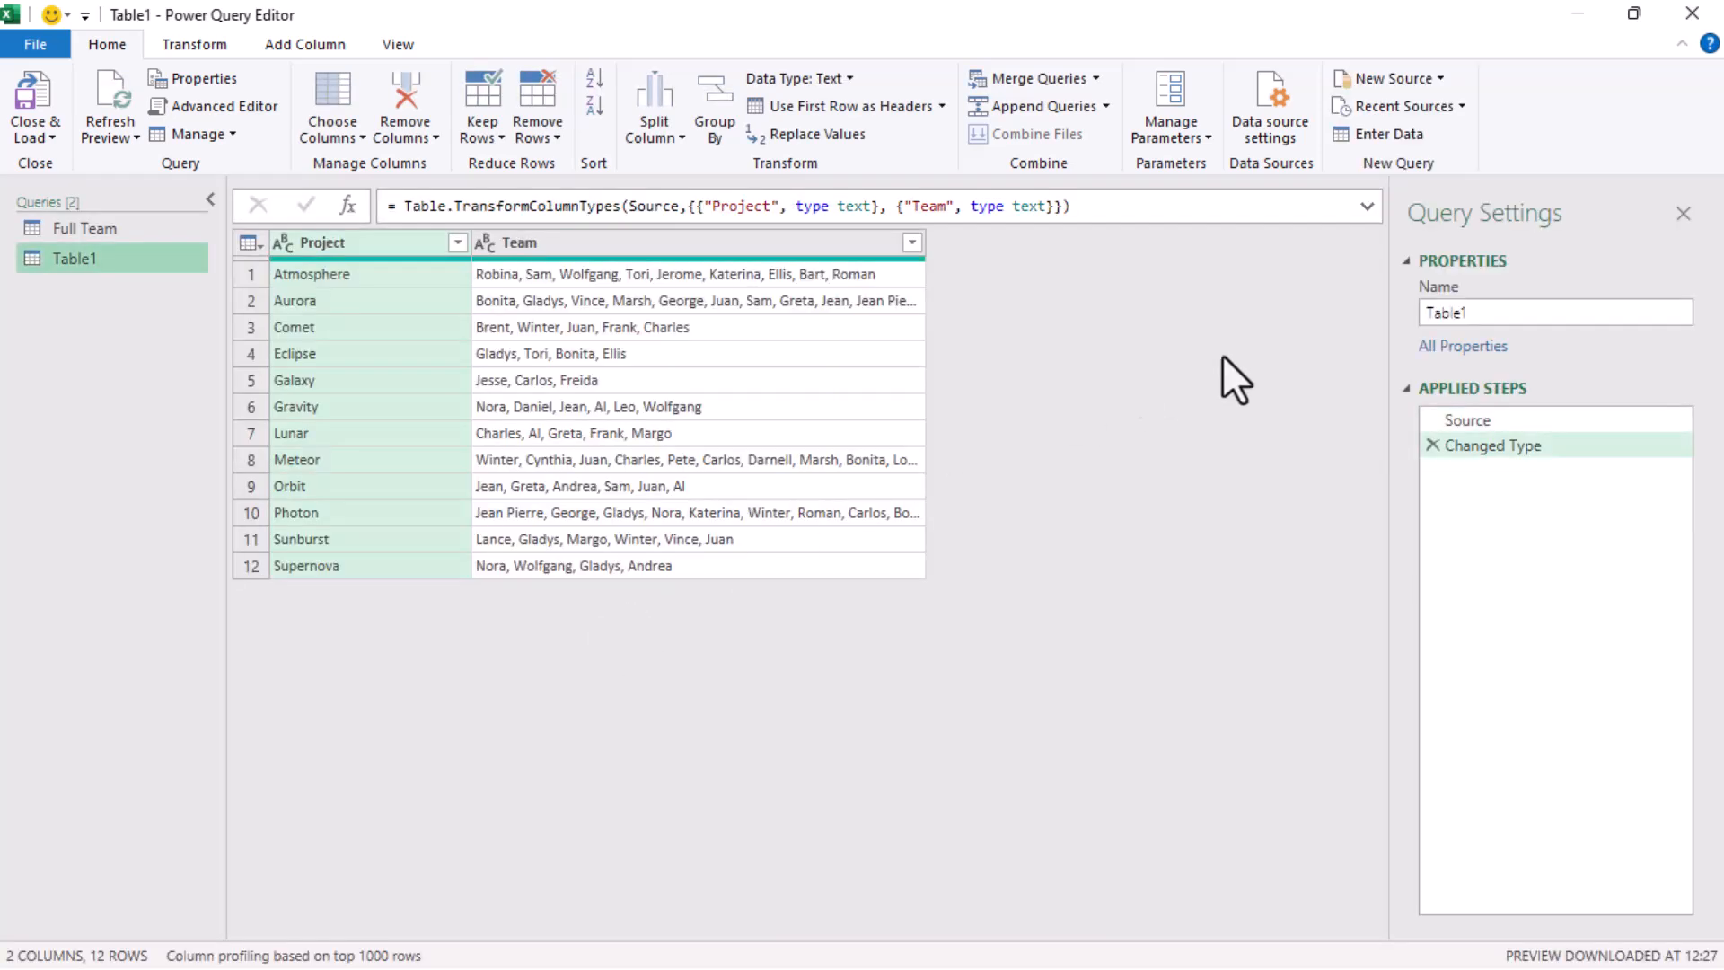
Rename the projects table query as Projectwise Emps Assigned
left_click(1507, 319)
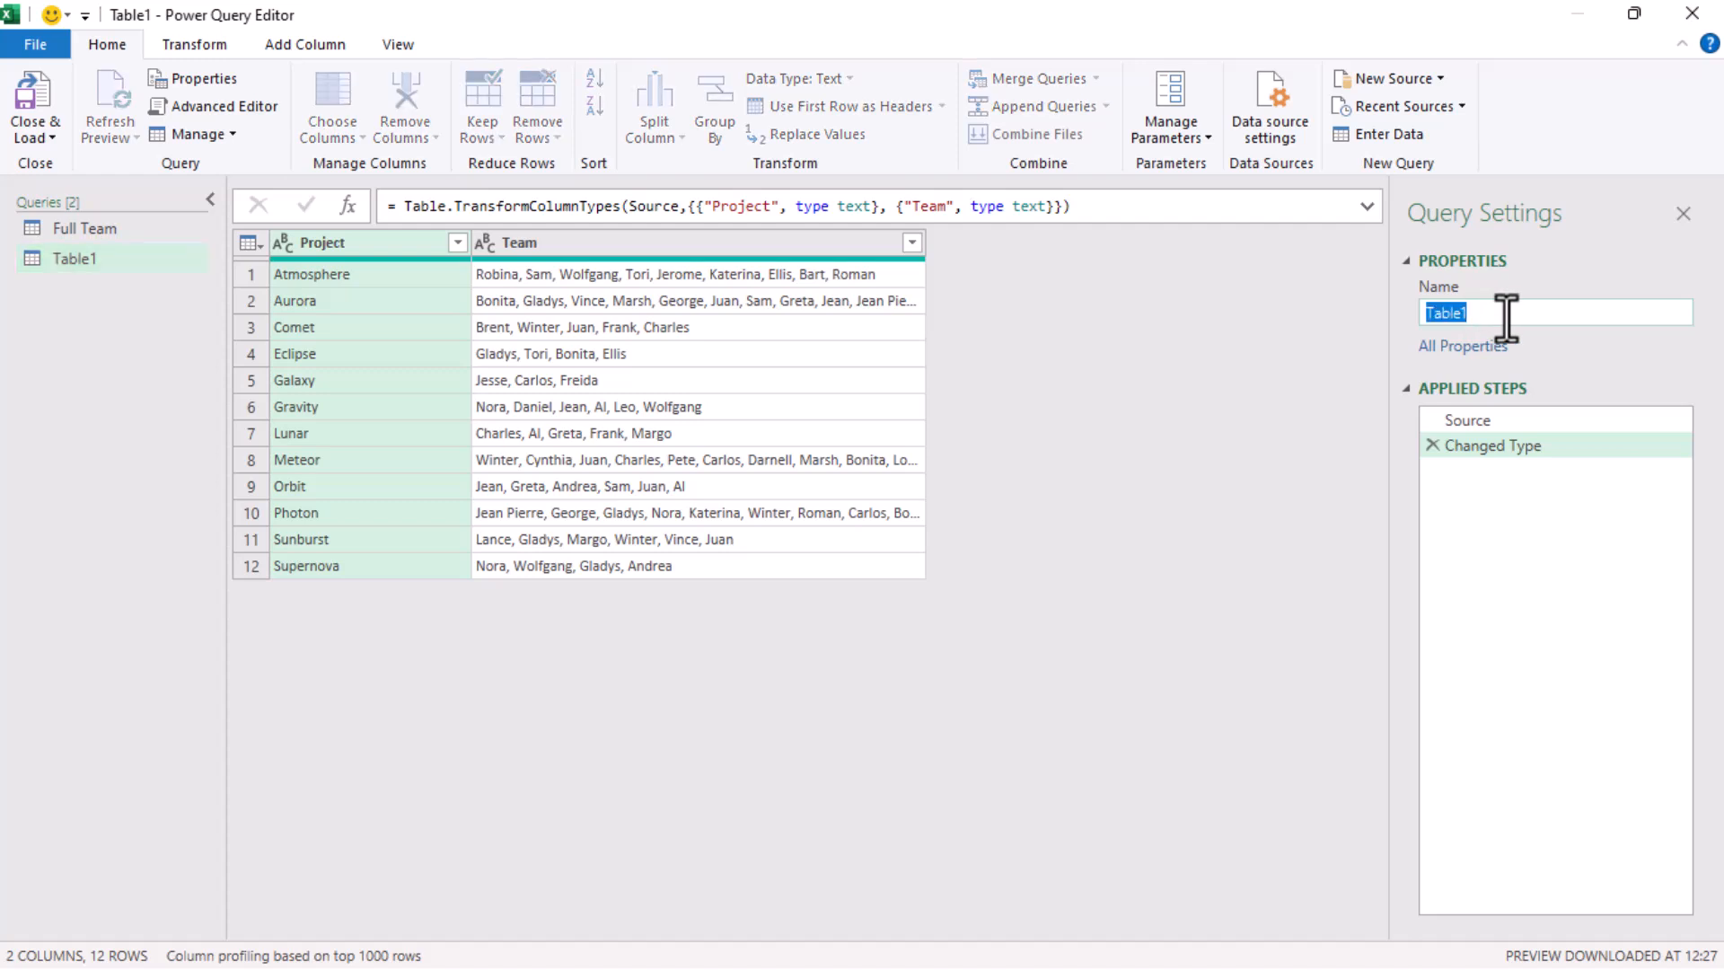
type("Projectwise Emps Assigned")
key("Return")
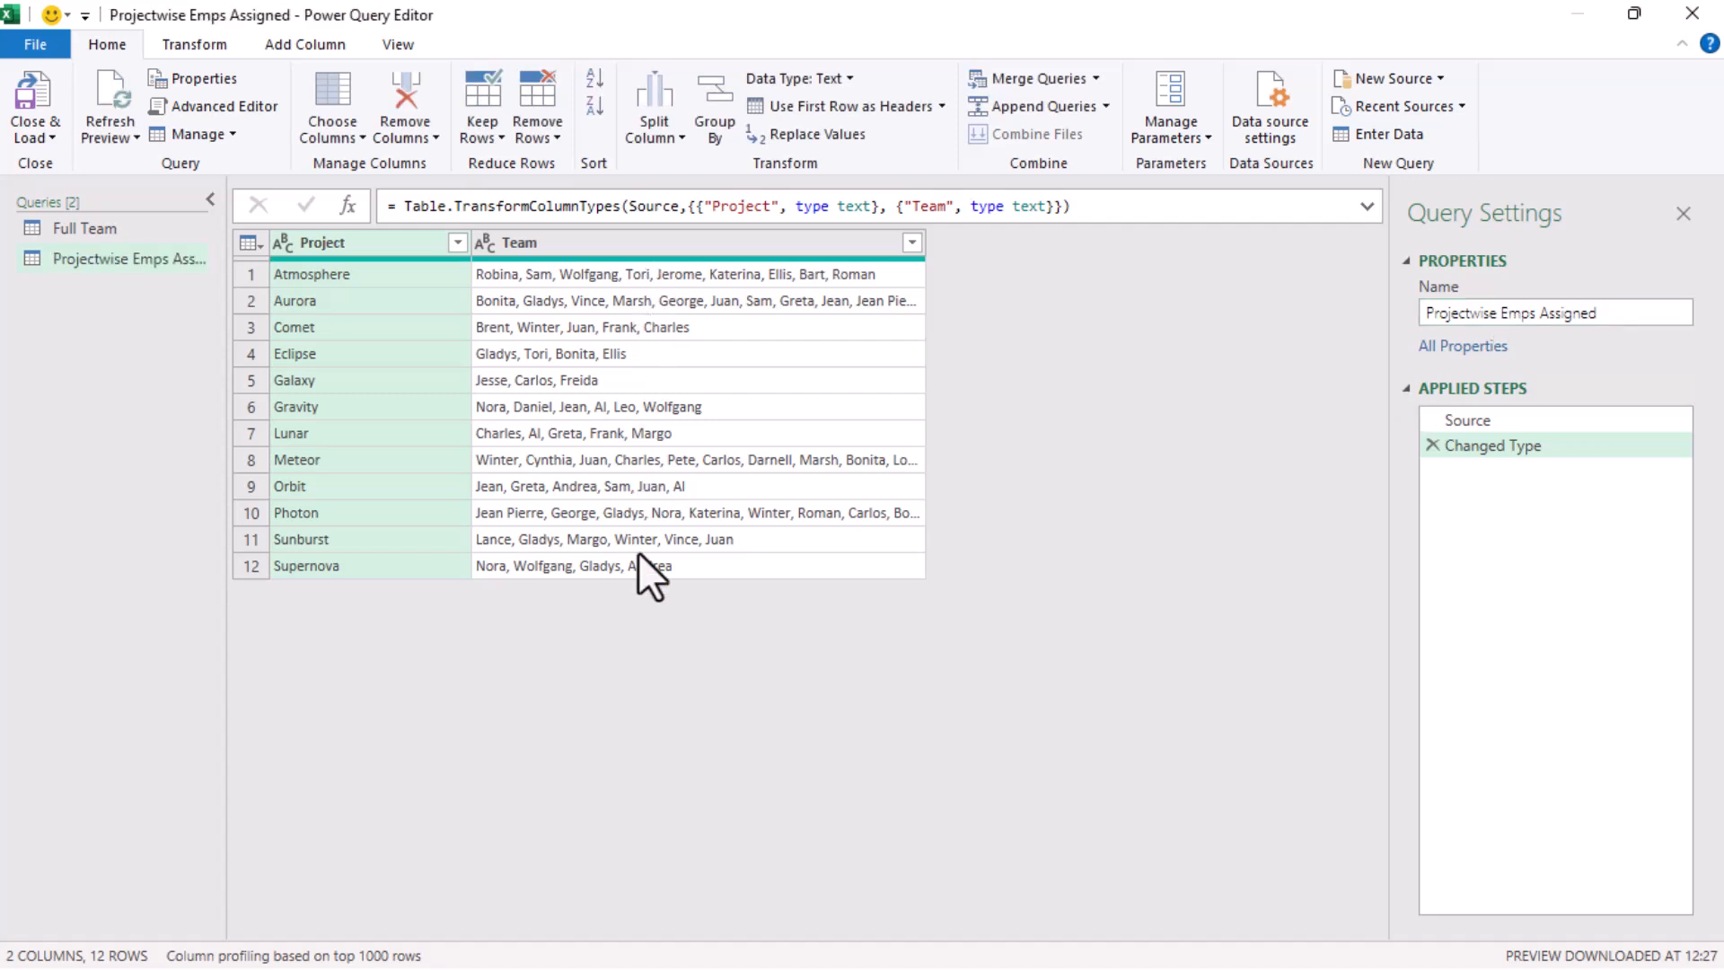
Split the Team column into rows at each occurrence of a custom comma-and-space delimiter
left_click(681, 240)
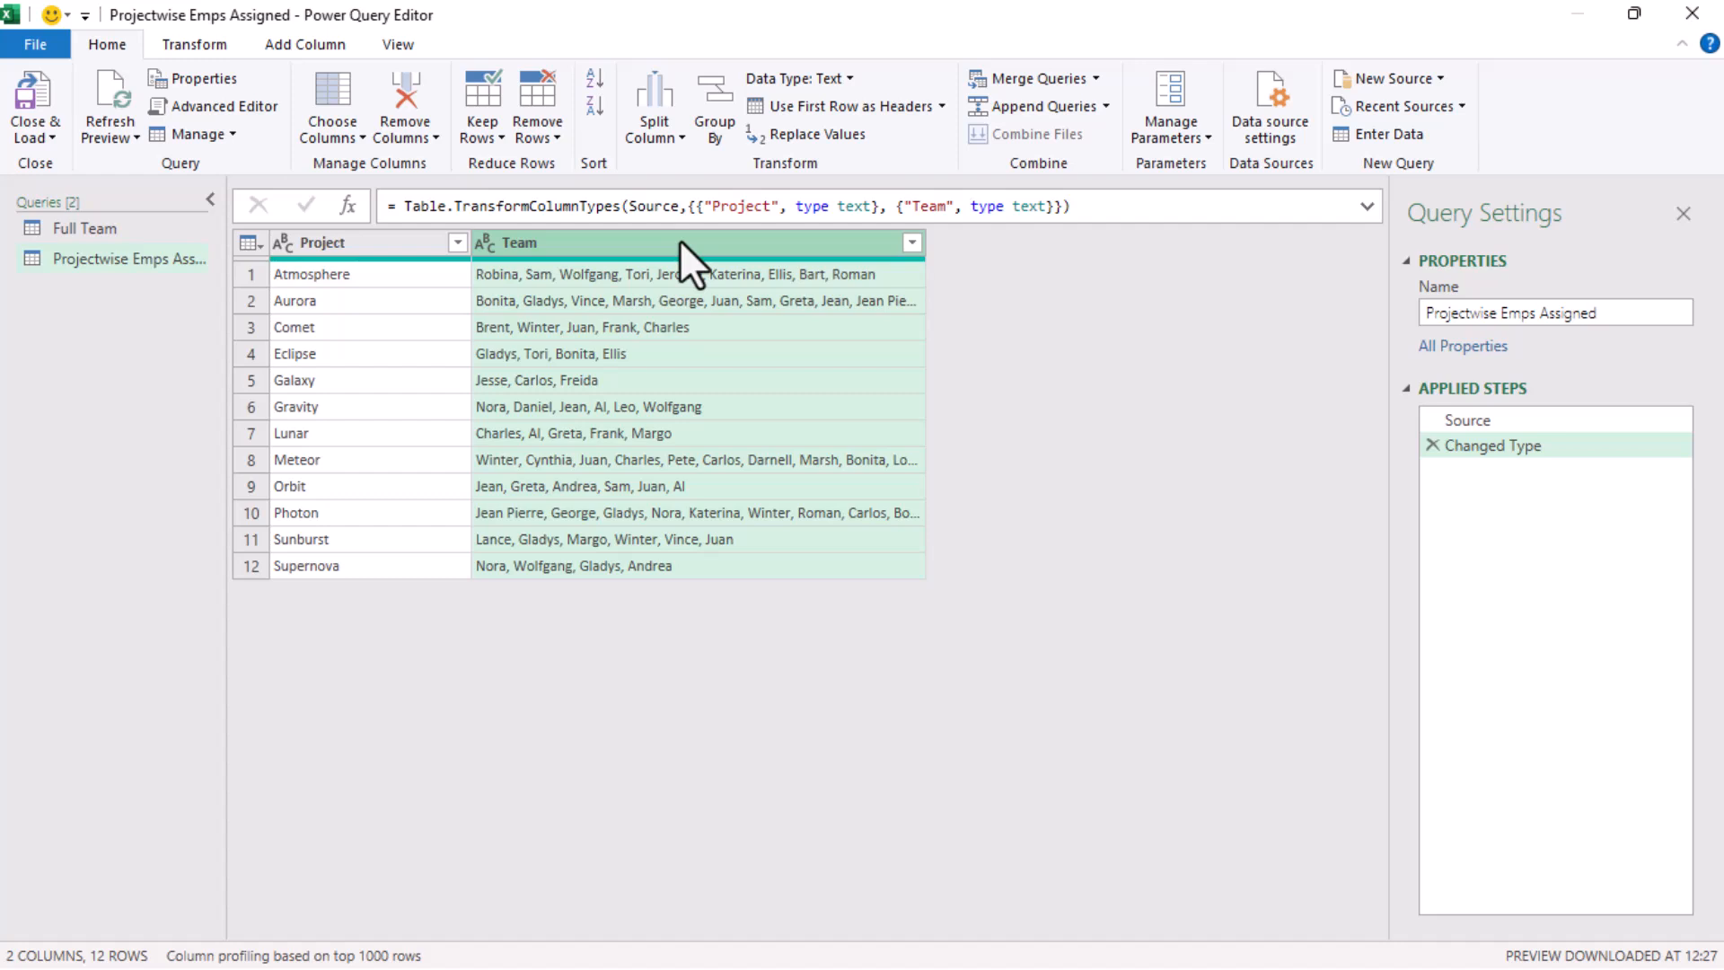
right_click(681, 239)
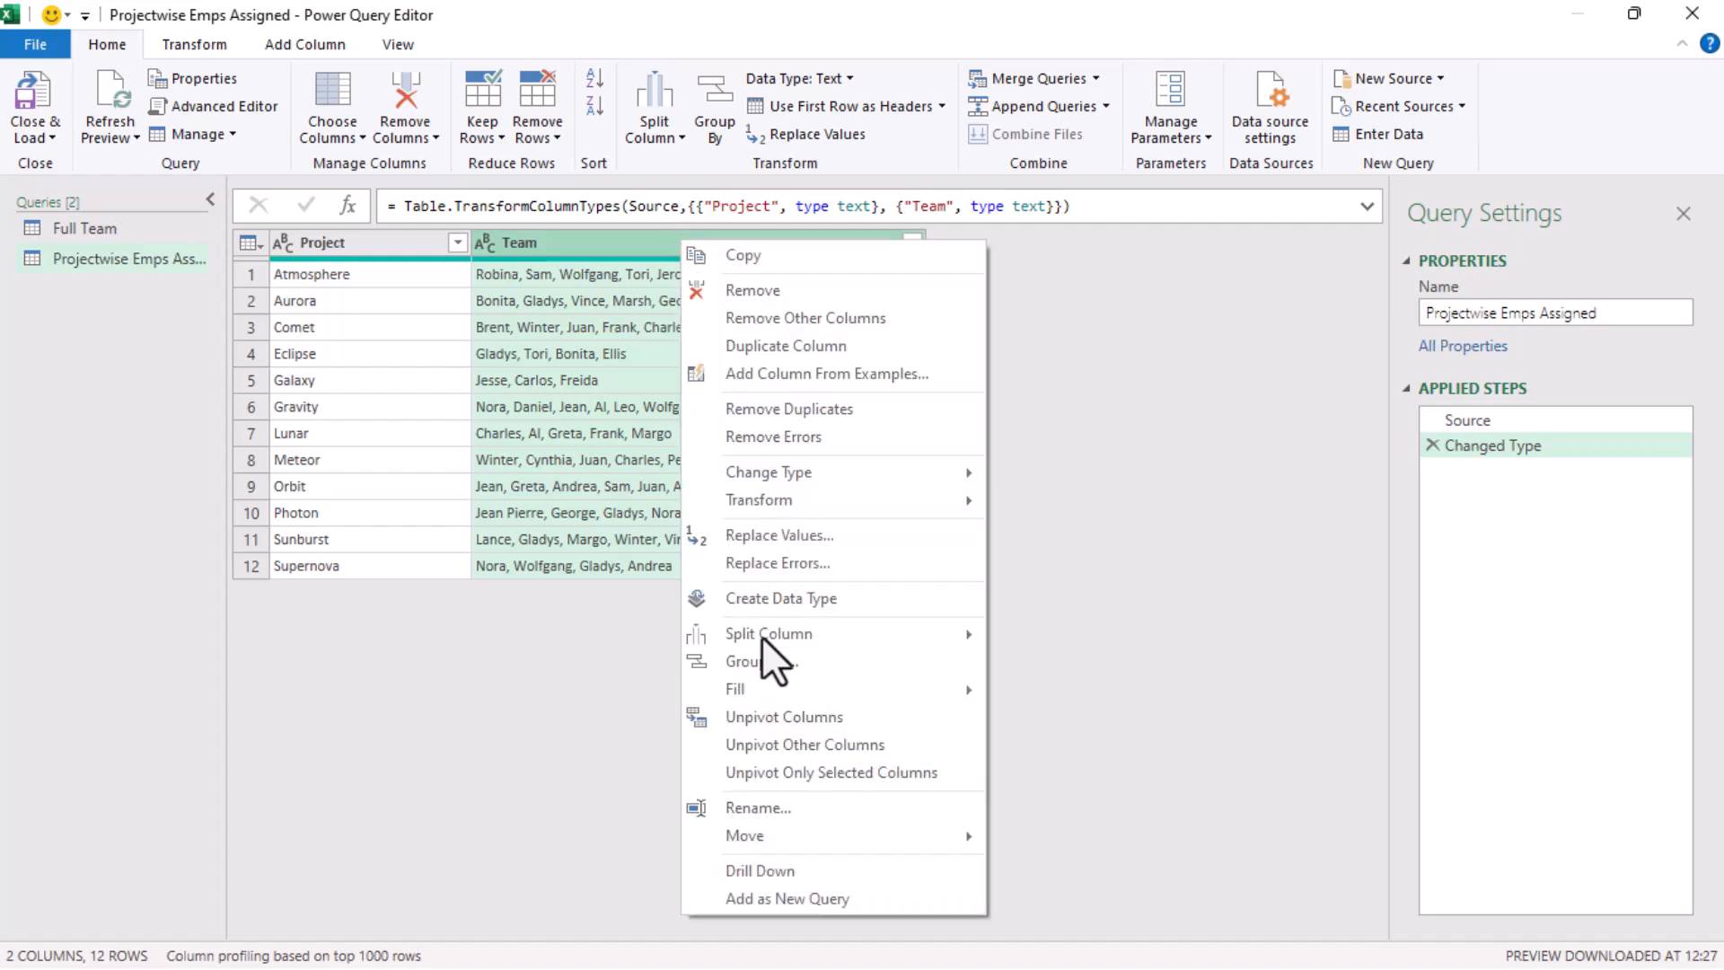
mouse_move(779, 632)
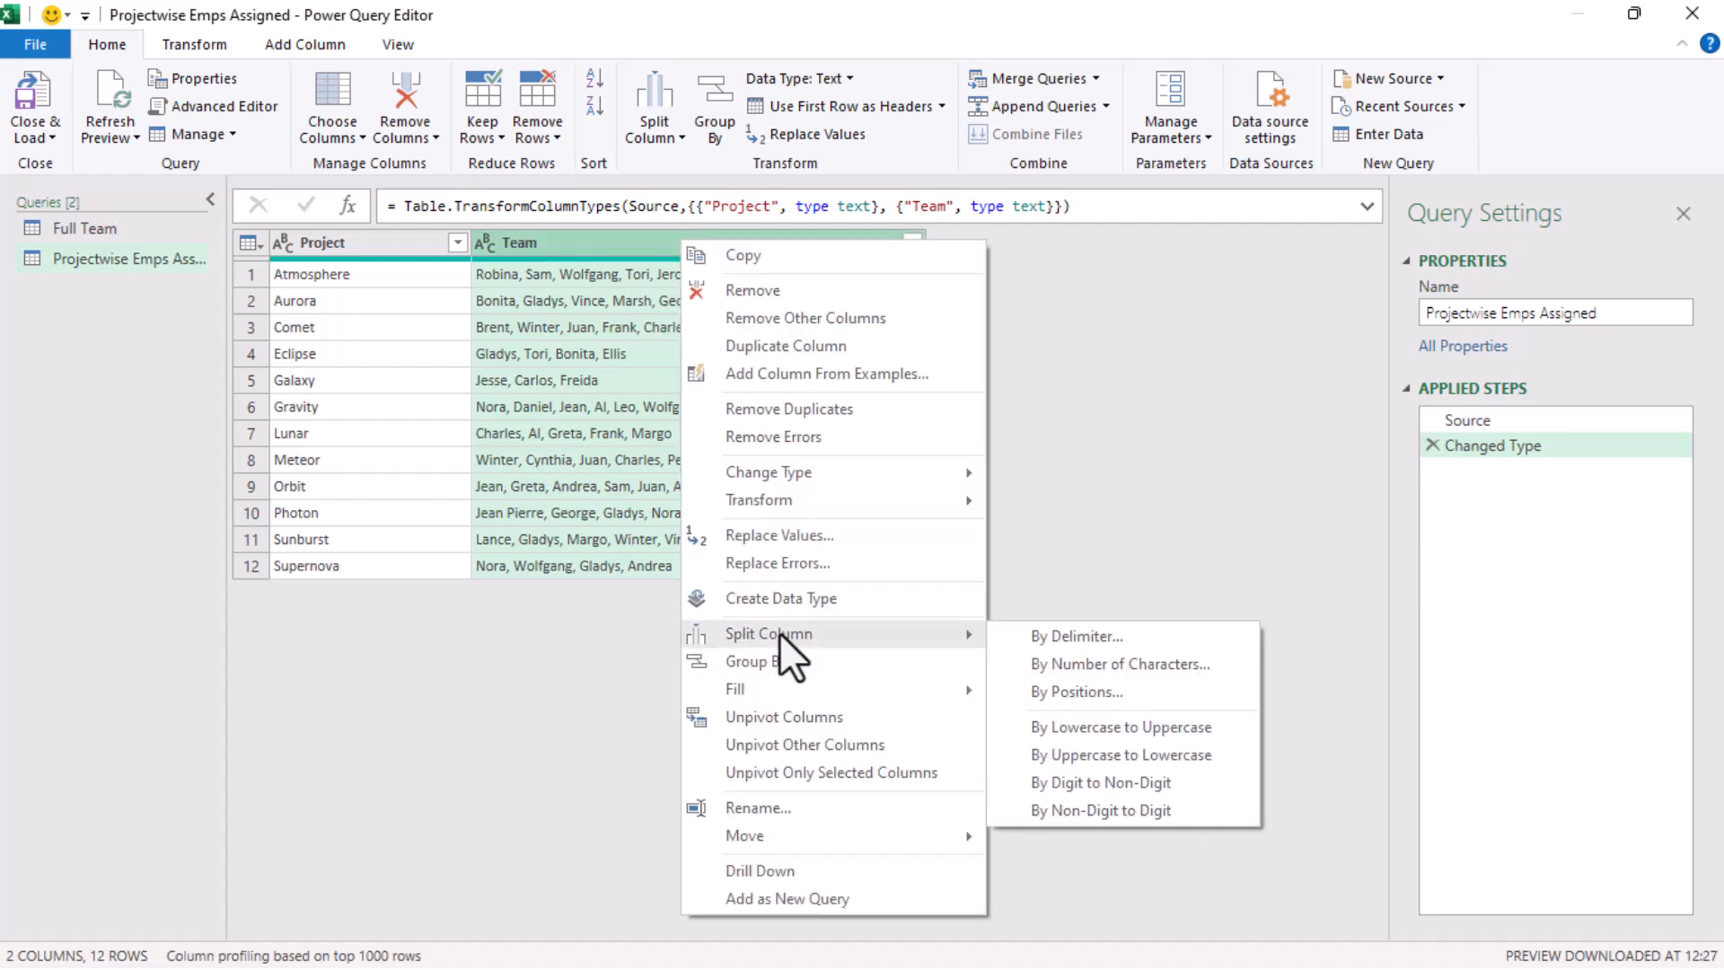
left_click(1067, 645)
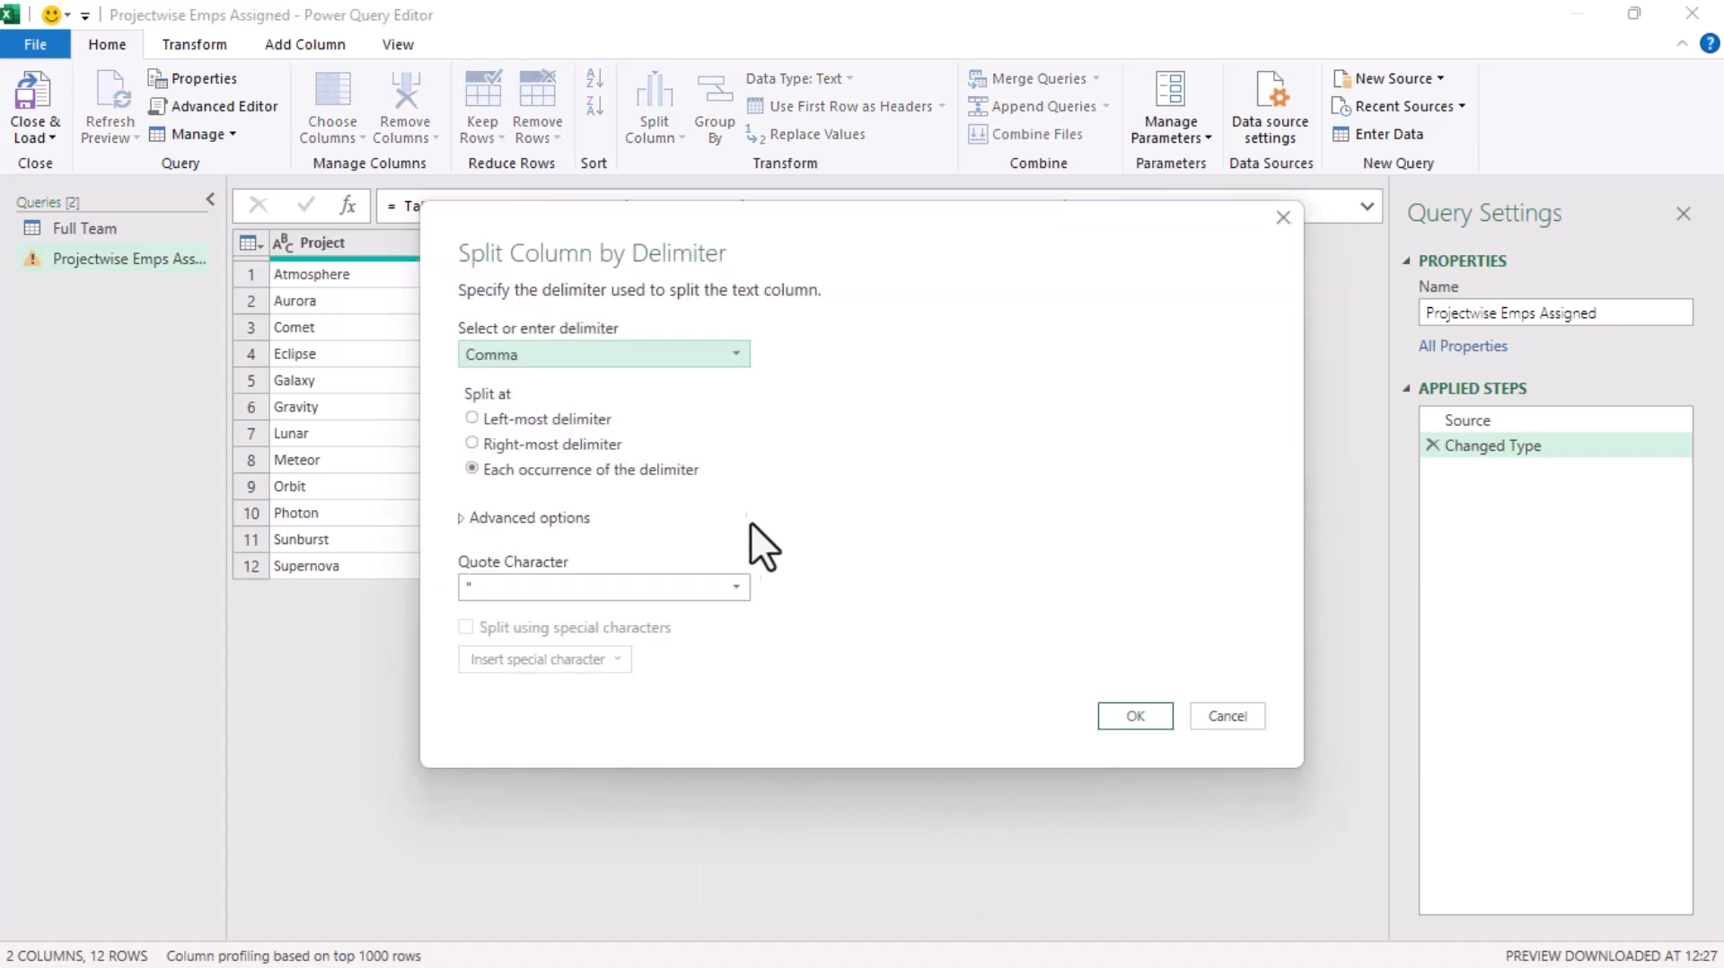
left_click(699, 356)
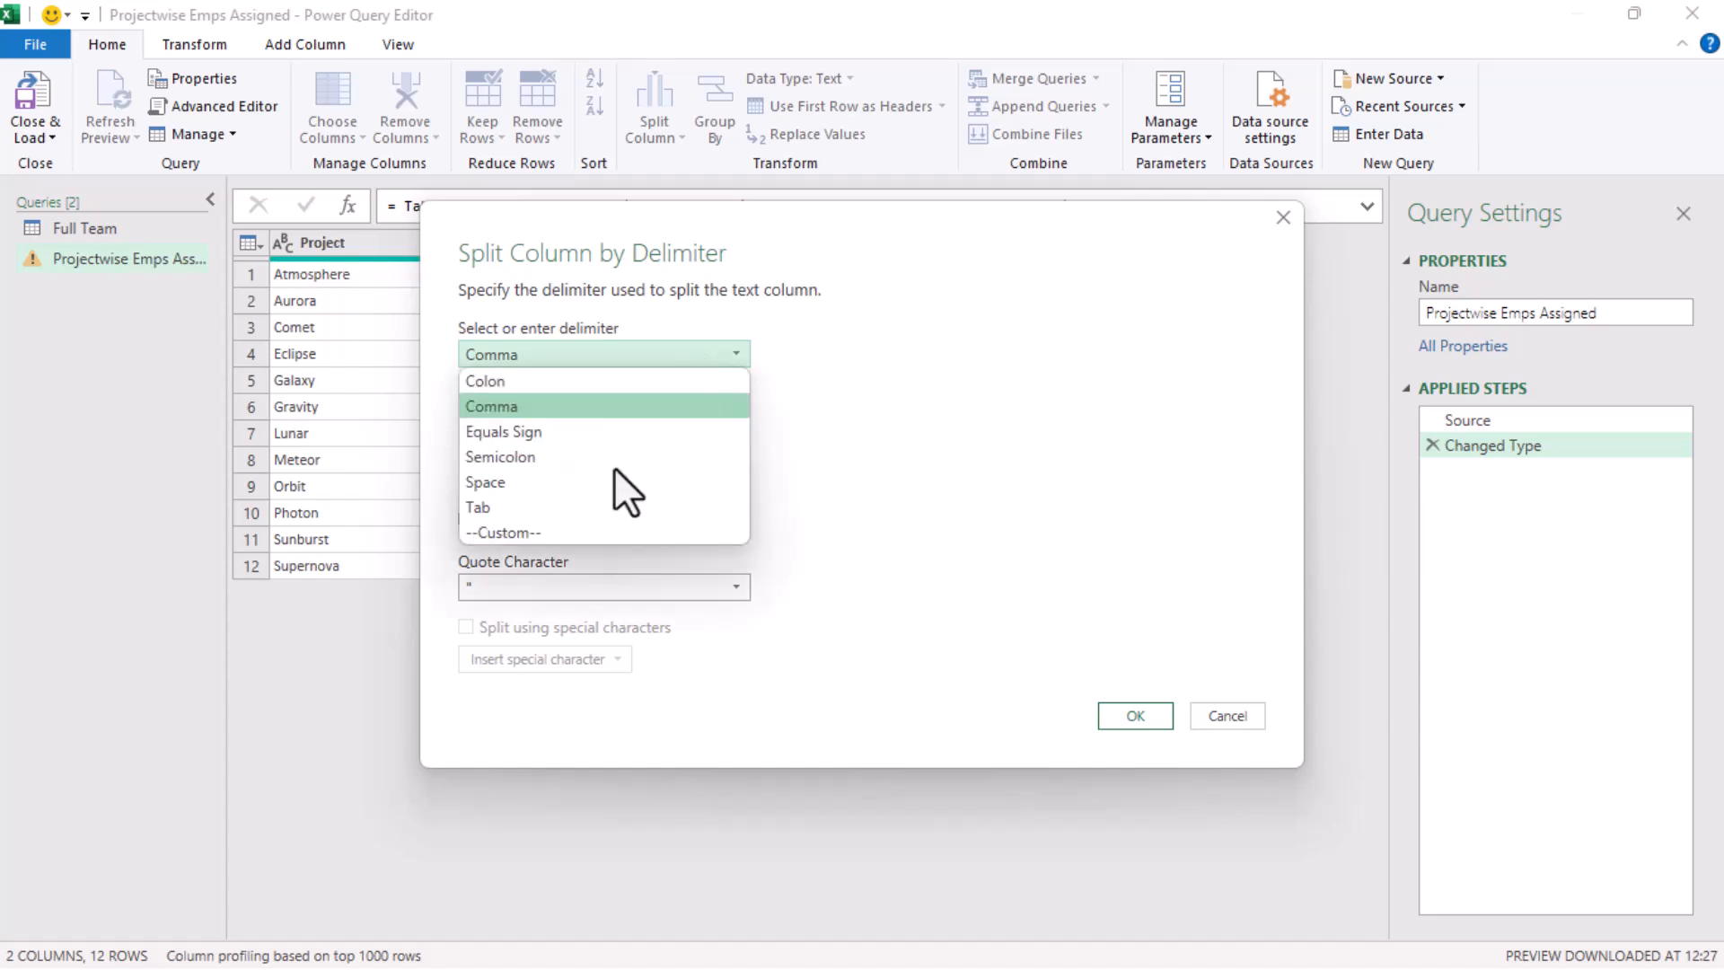
left_click(574, 531)
left_click(542, 388)
type(",")
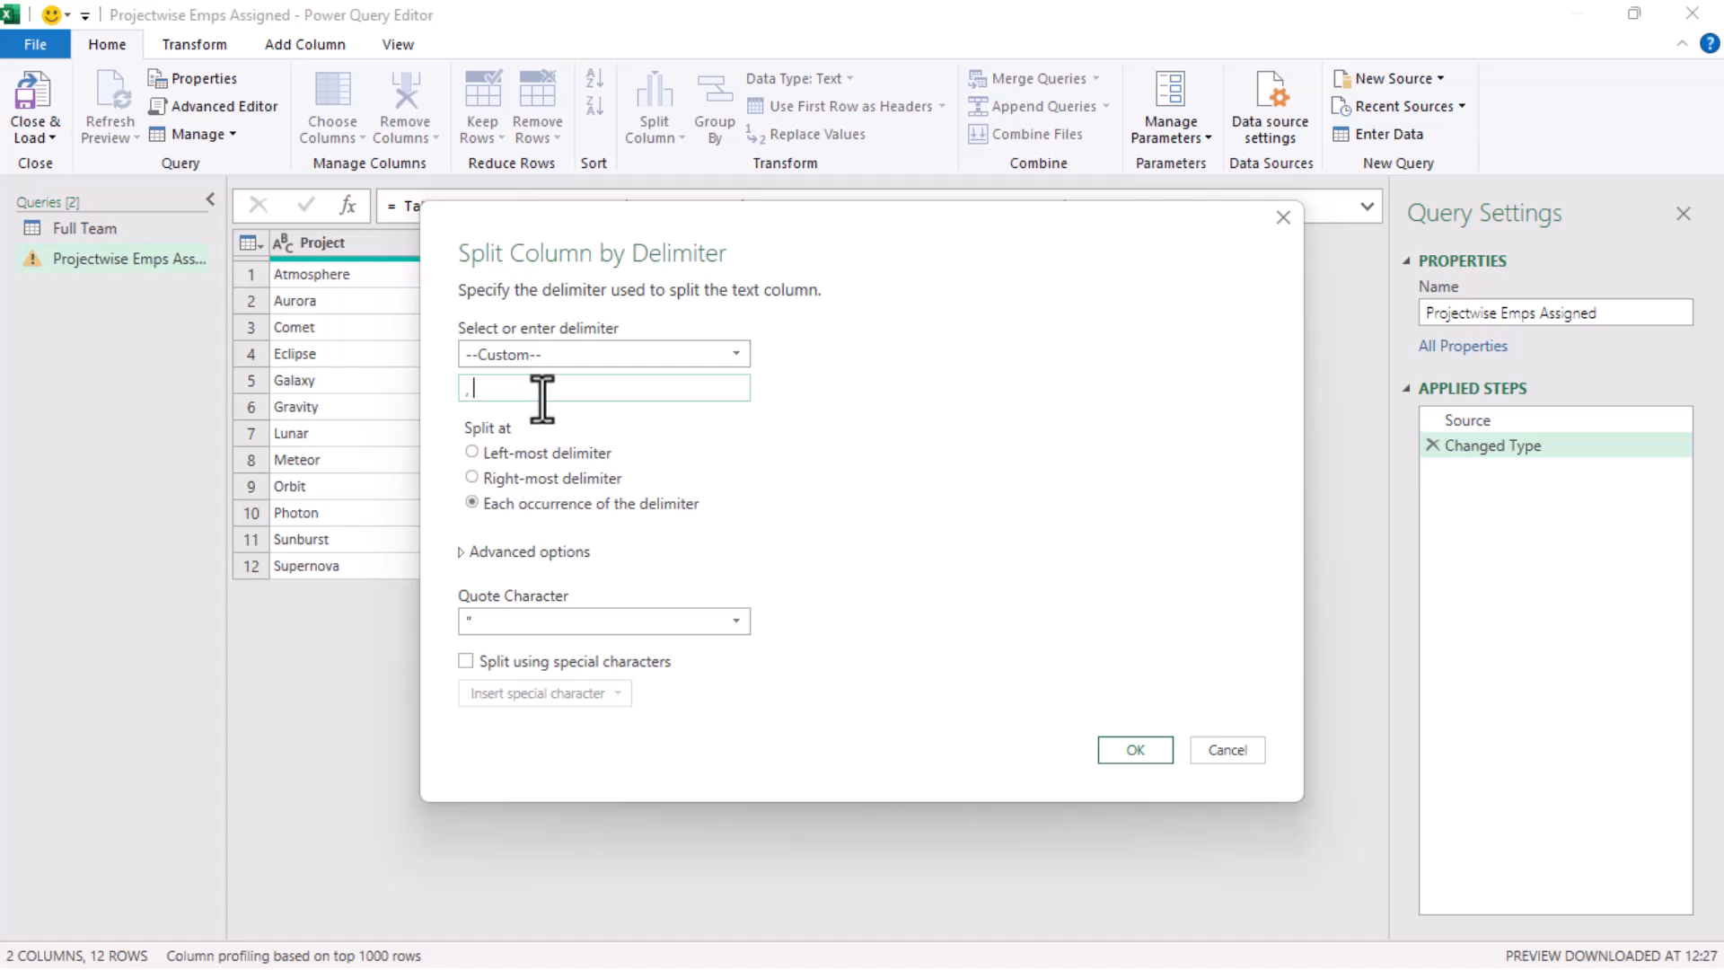
left_click(557, 551)
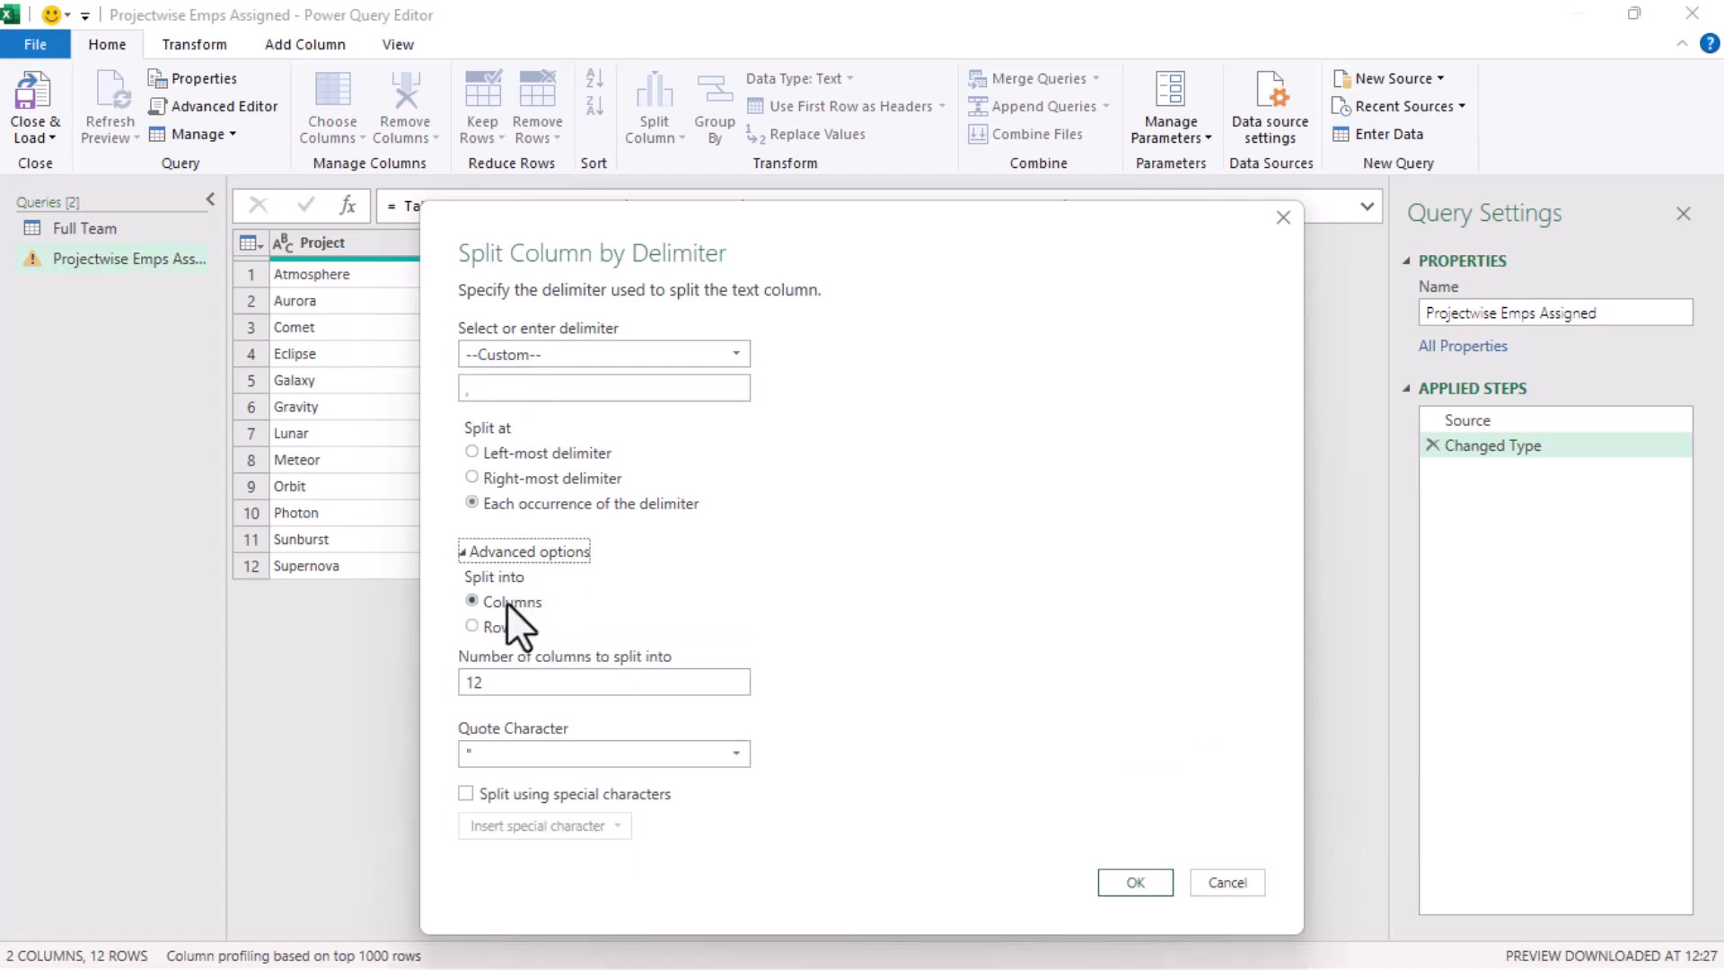
left_click(478, 628)
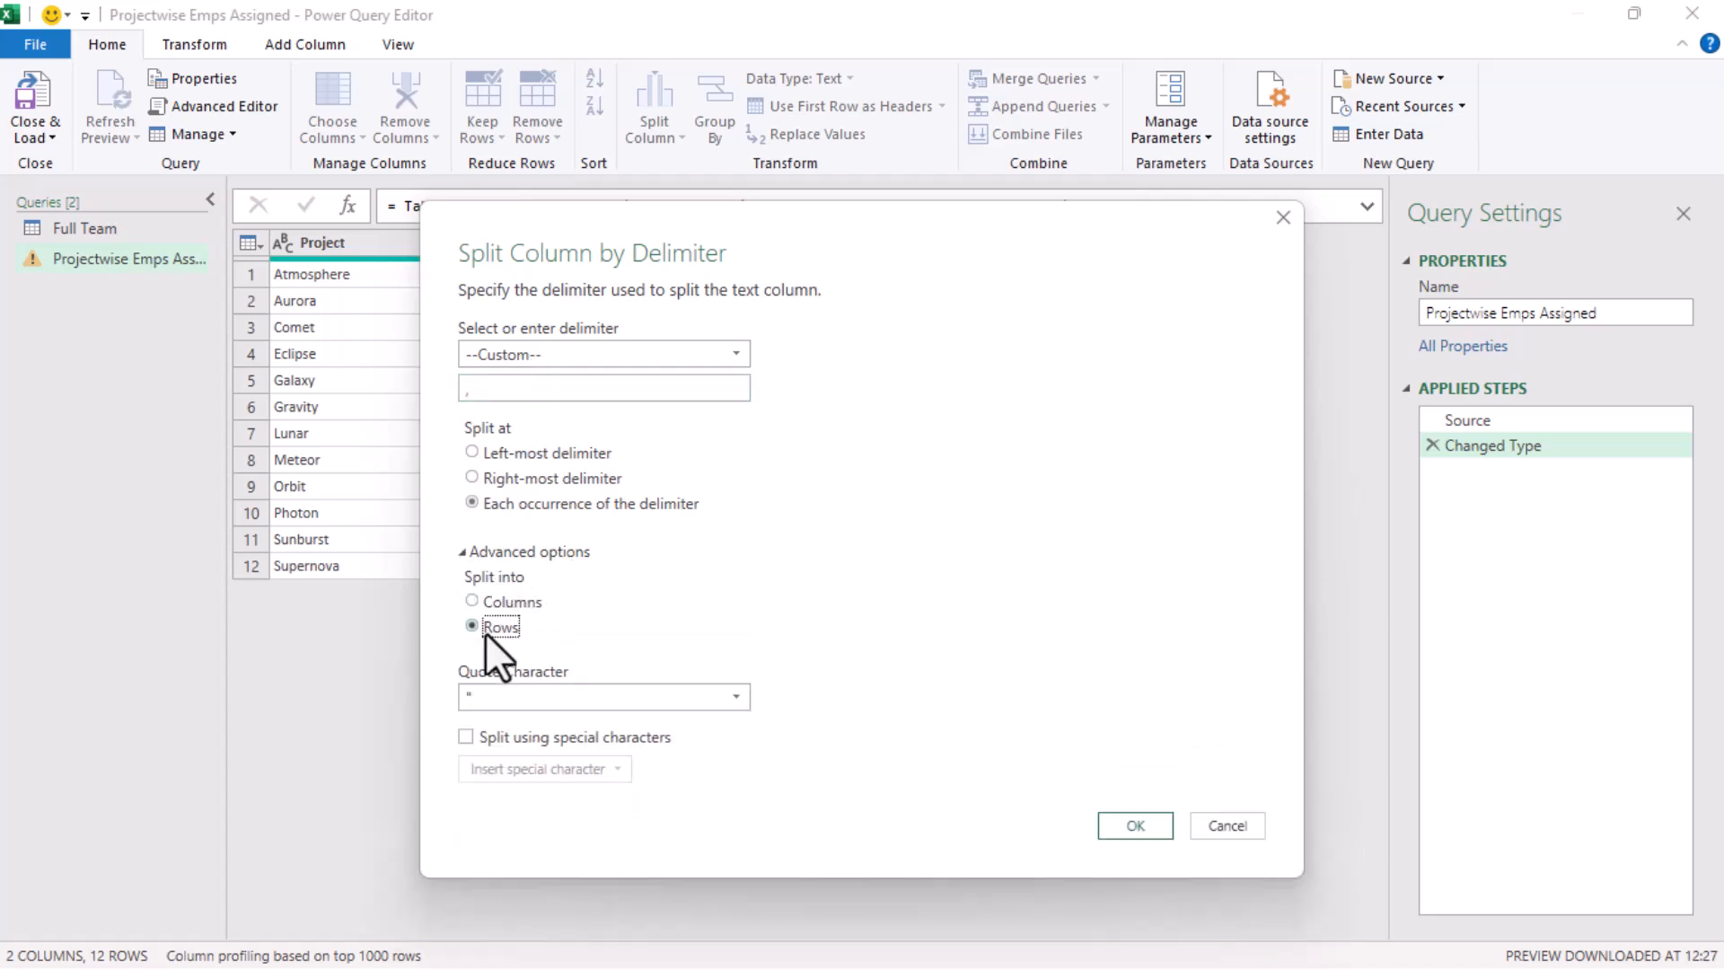
left_click(1133, 825)
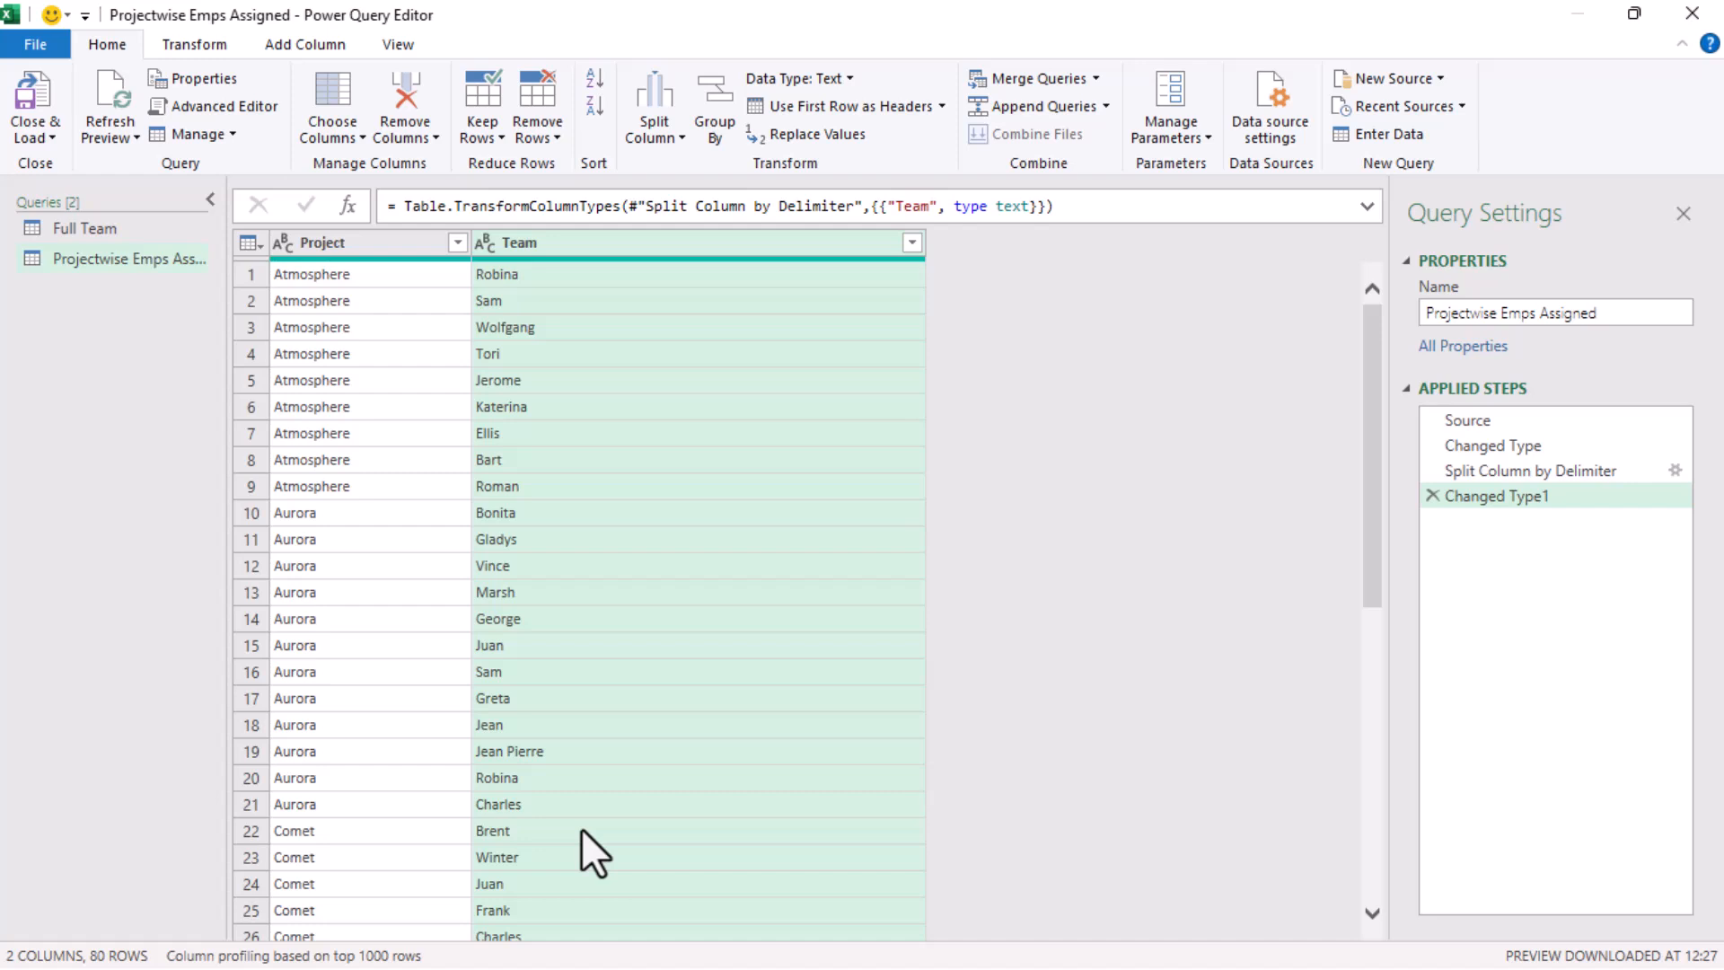
Duplicate the Projectwise Emps Assigned query and group the copy by Project, with a Count column that counts rows
right_click(113, 259)
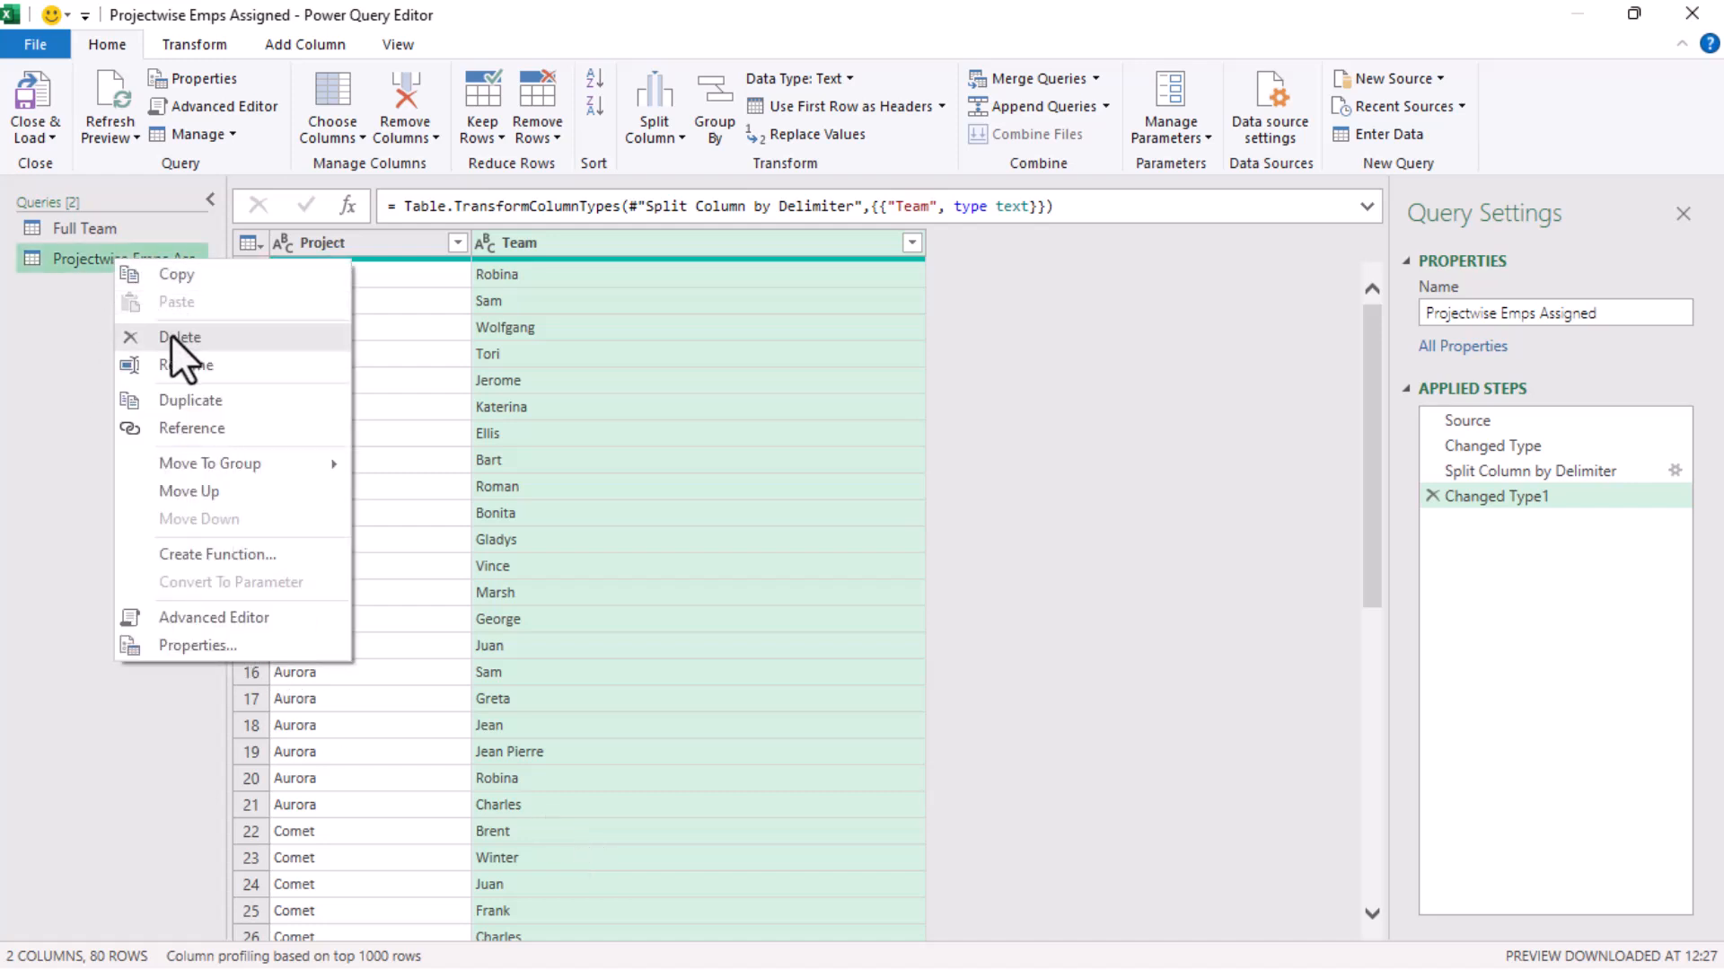
left_click(196, 404)
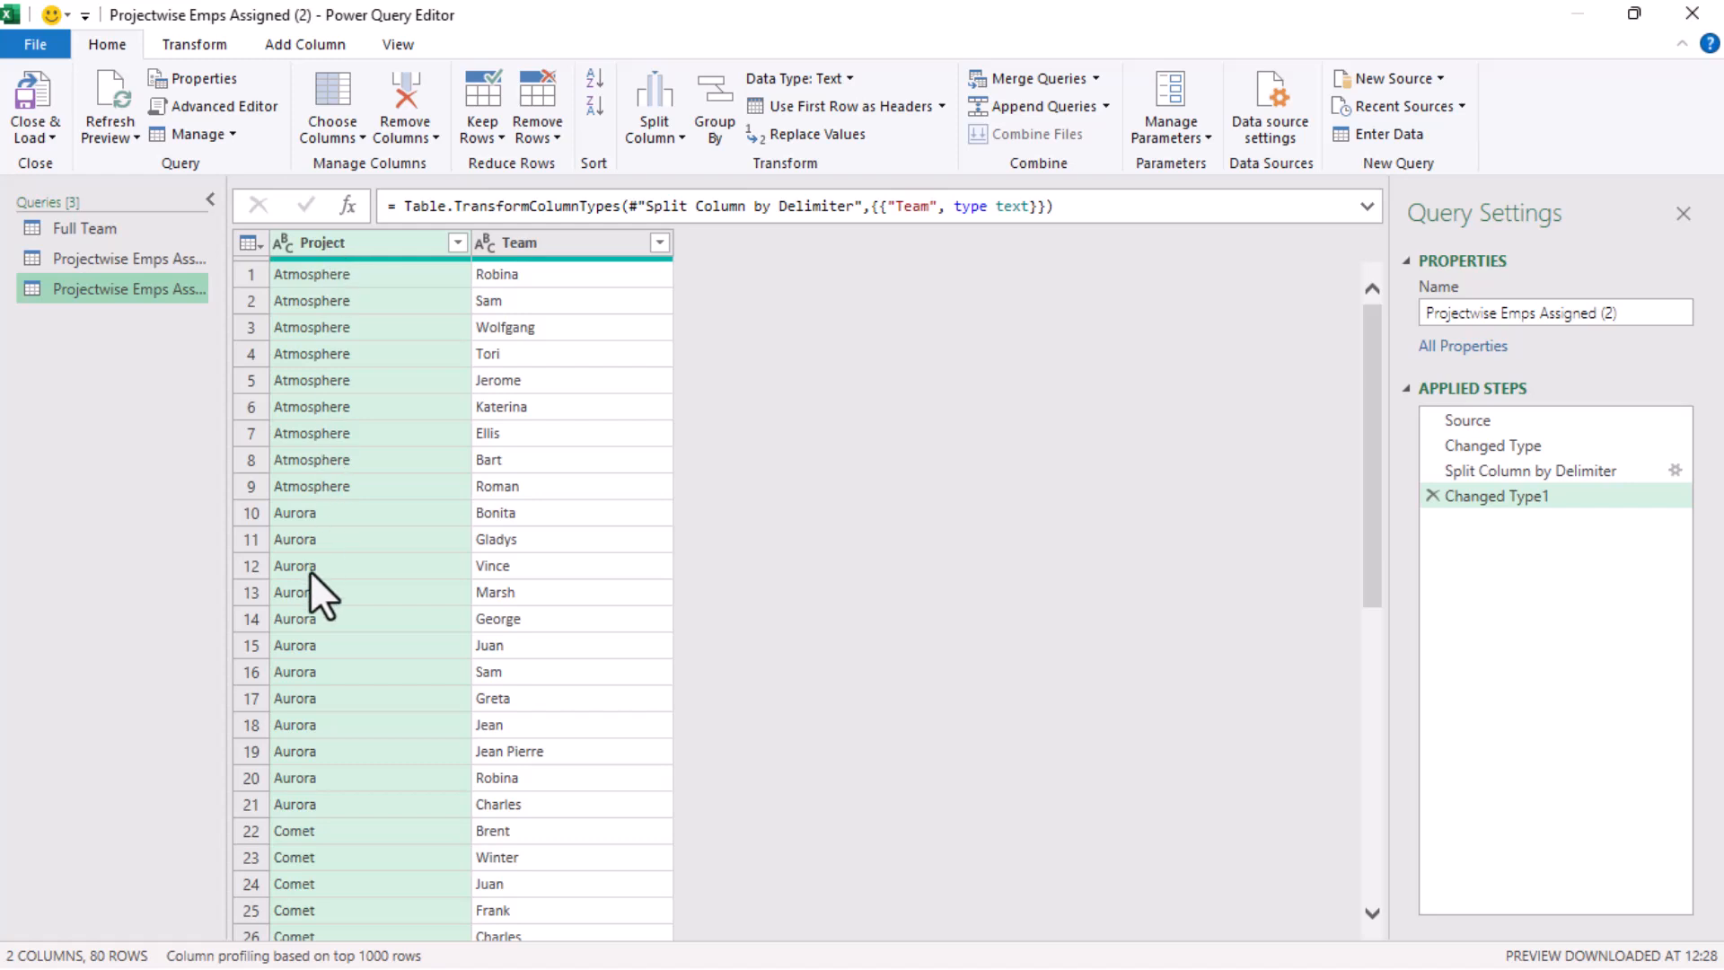
left_click(703, 137)
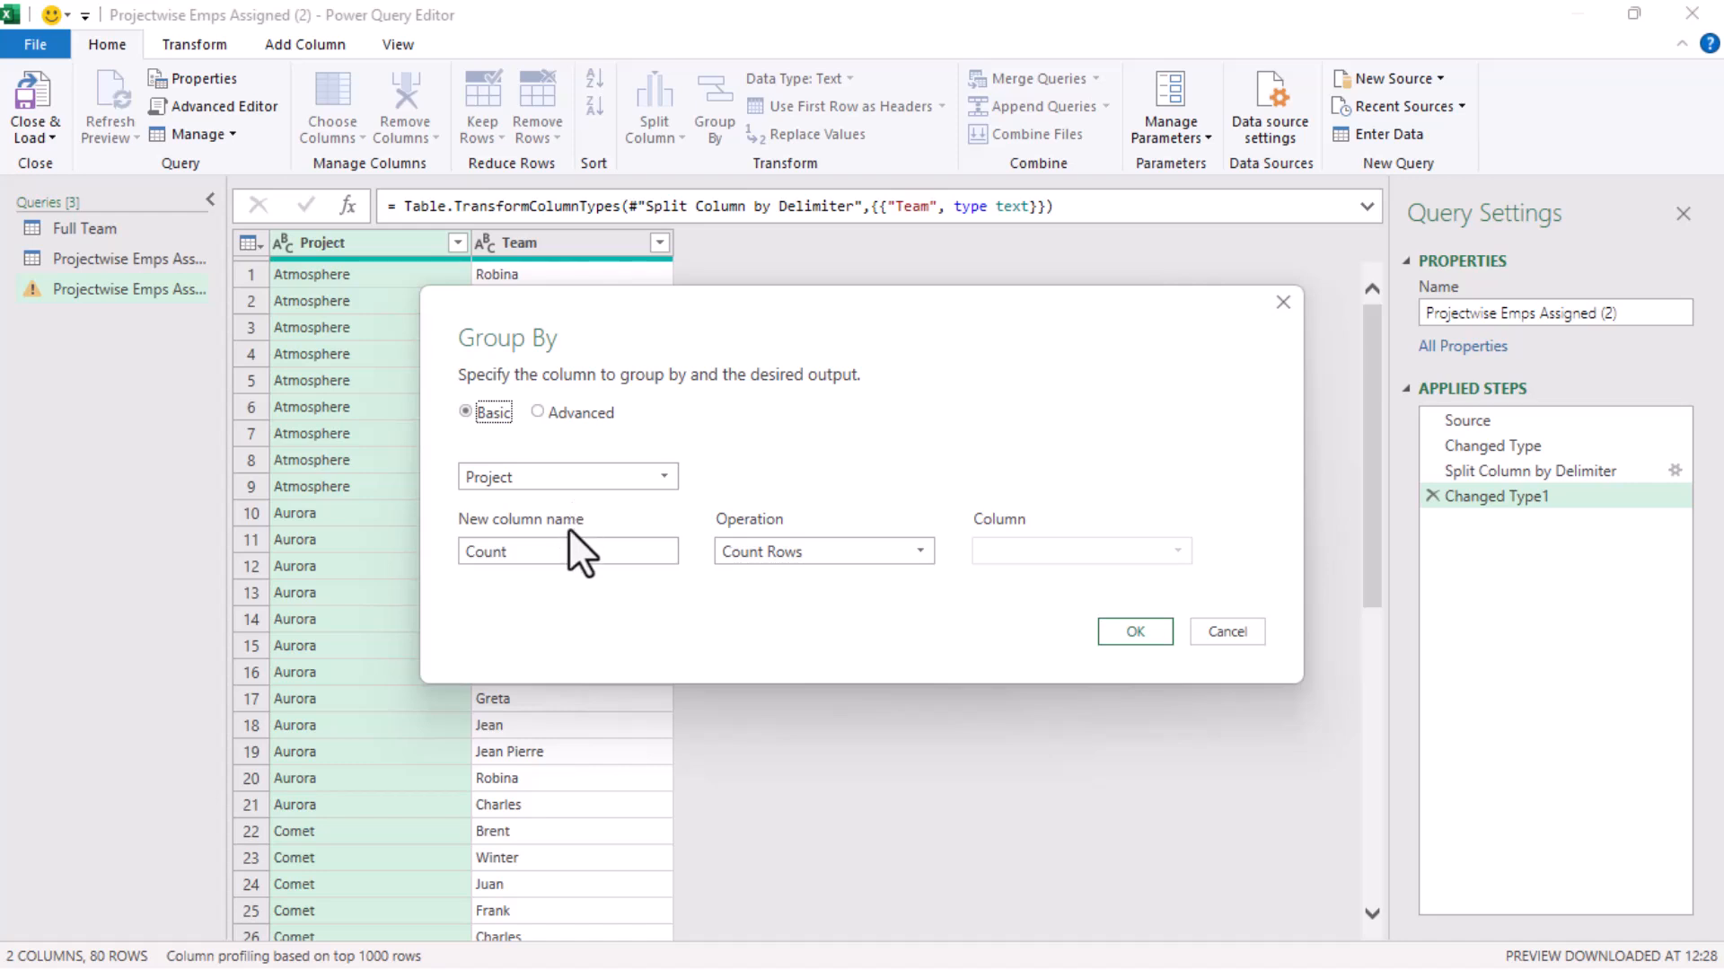
left_click(1134, 632)
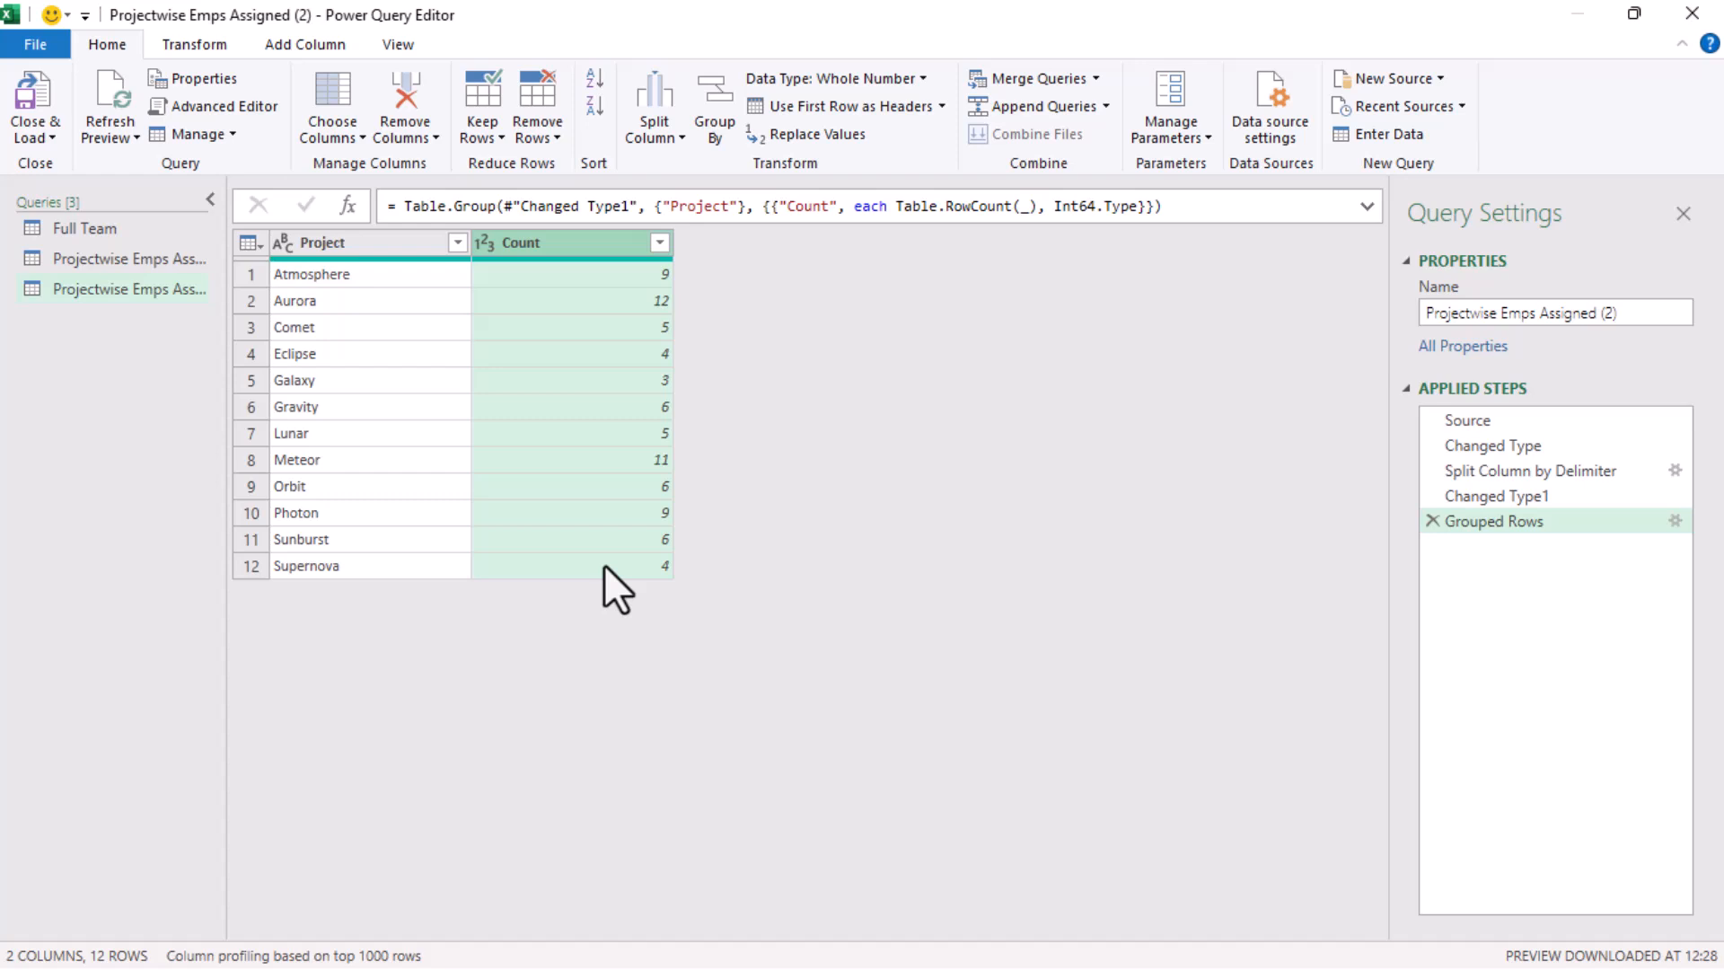
Rename the grouped query as Grouped by Project Name & Count of People
left_click(1625, 314)
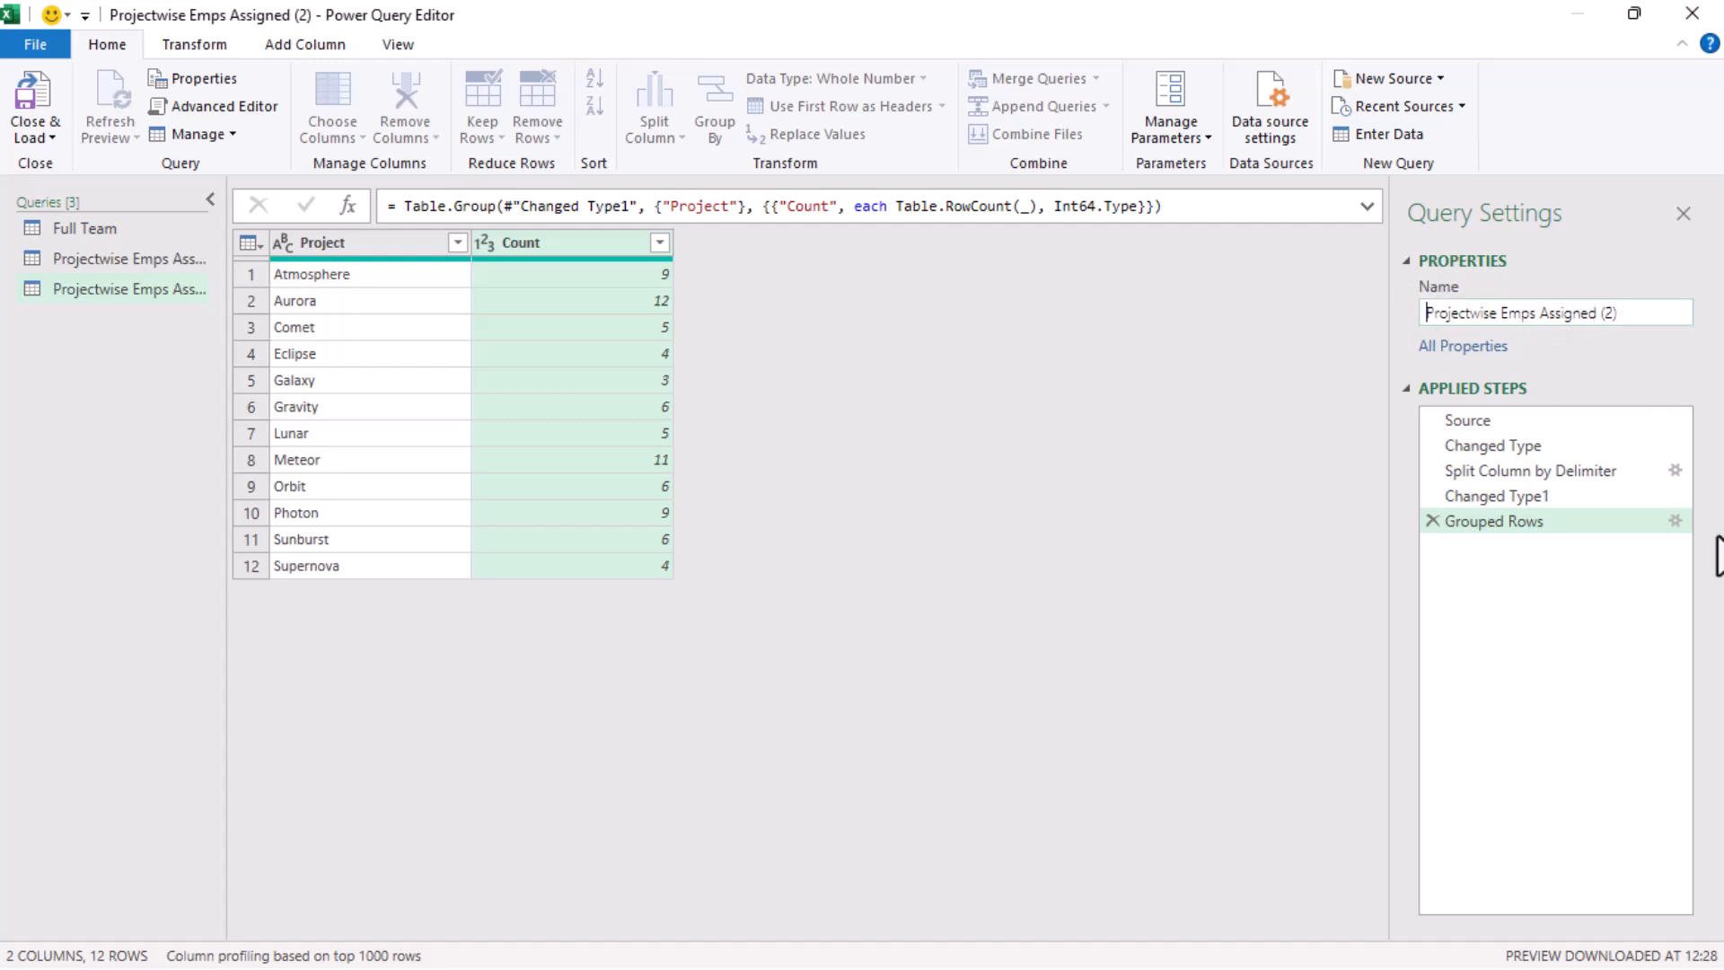
type("Group")
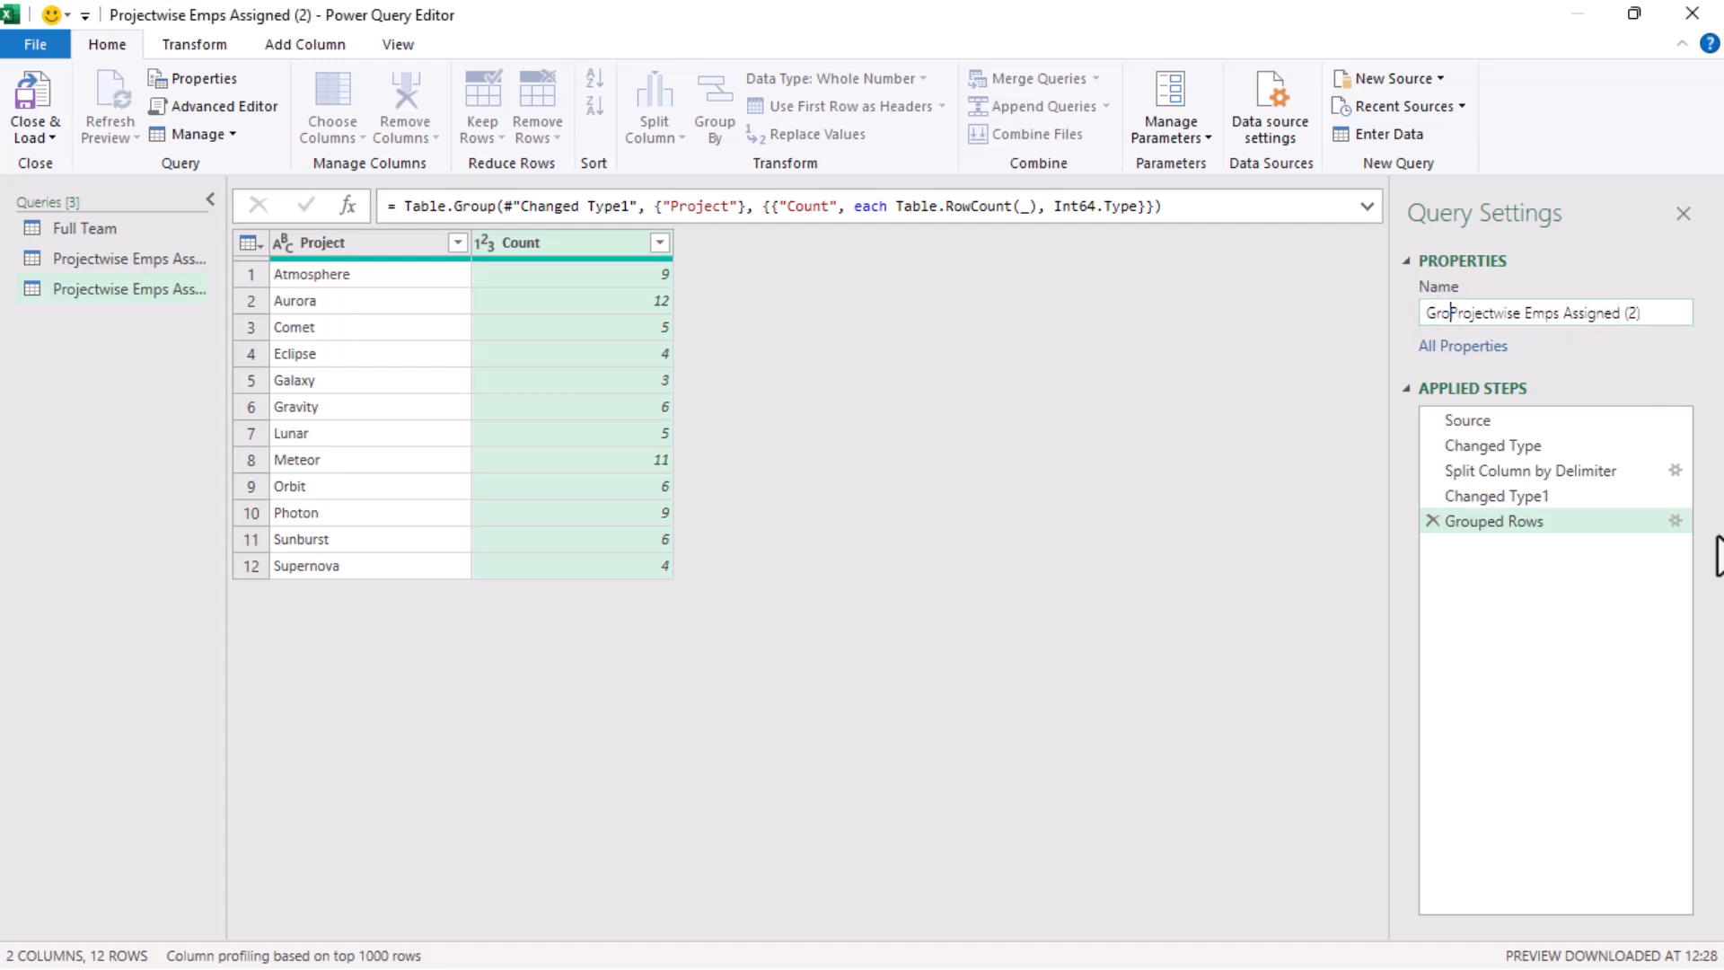
type("ed b")
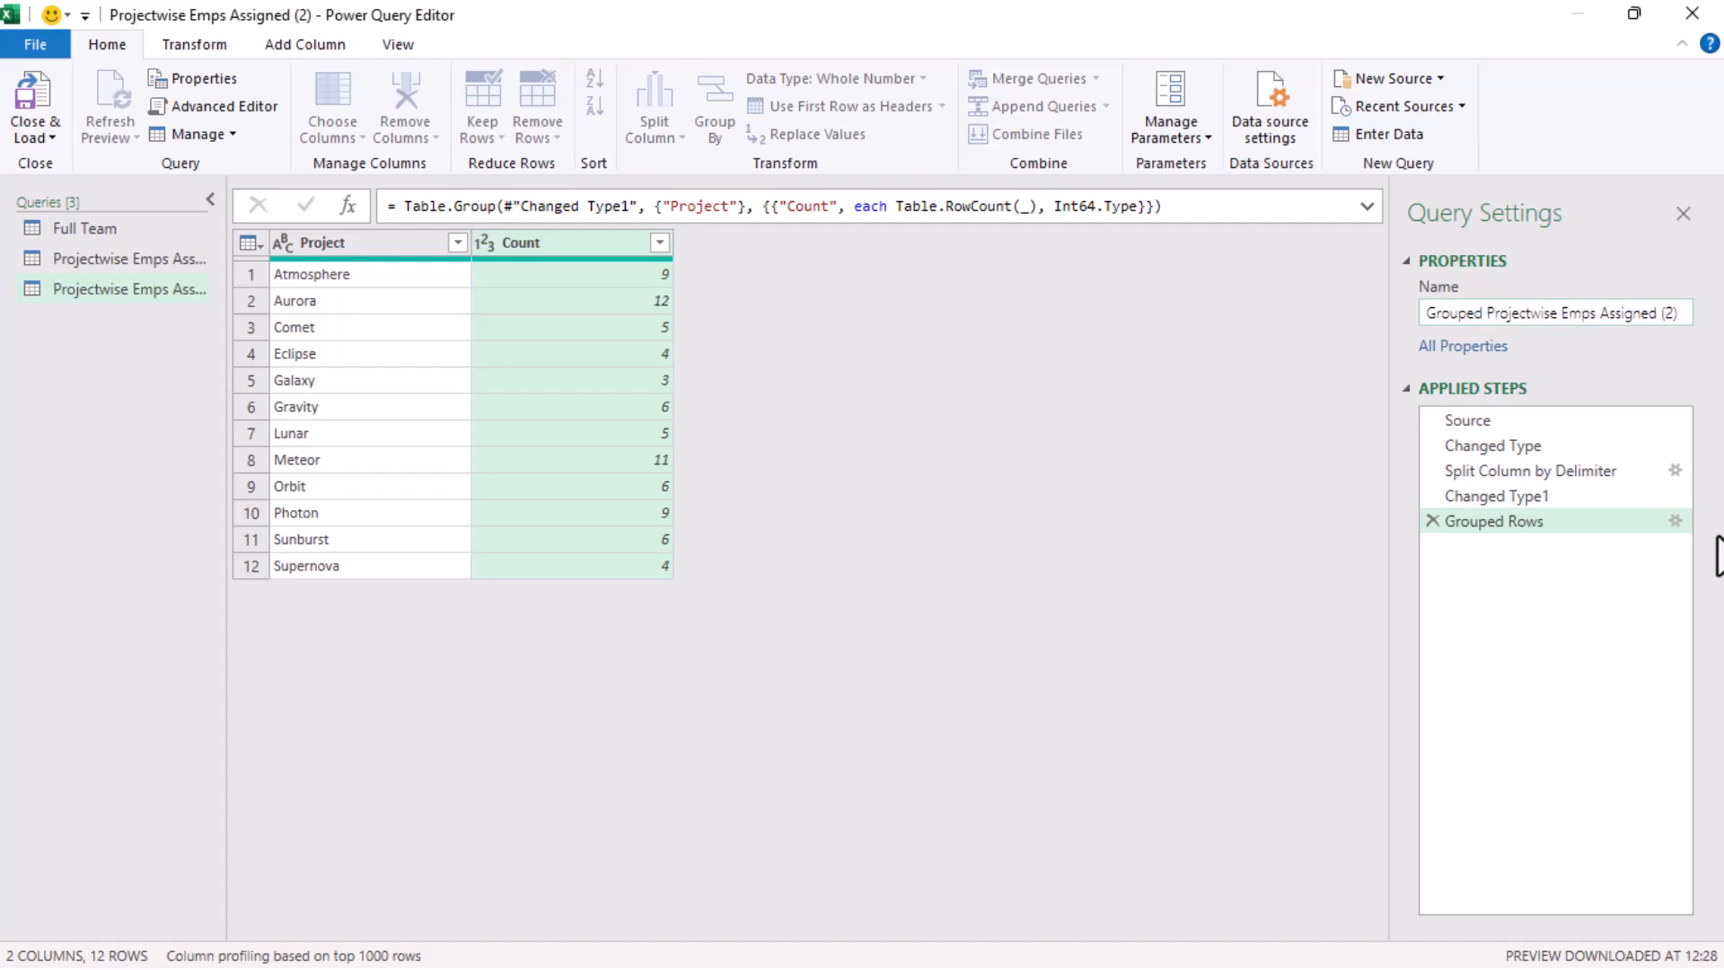
type("y")
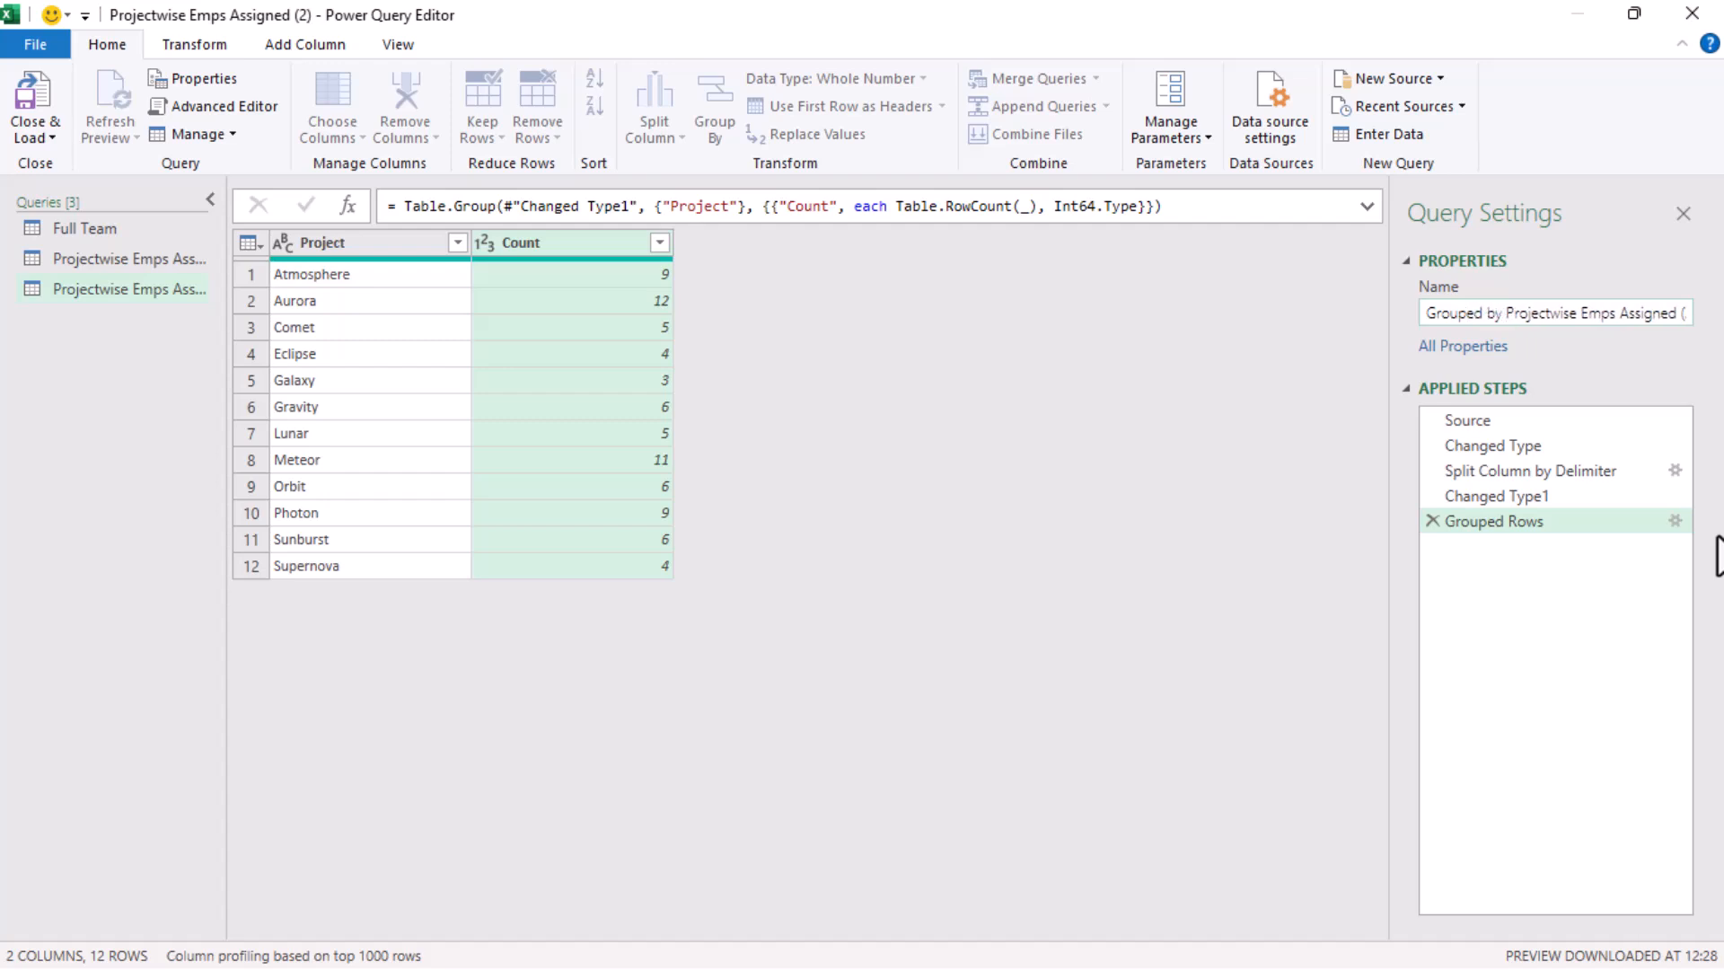
key("Delete")
key("Delete")
key("Delete")
key("Delete")
key("Delete")
key("Delete")
key("Delete")
key("Delete")
key("Delete")
key("Delete")
key("Delete")
key("Delete")
key("Delete")
key("Delete")
key("Delete")
key("Delete")
key("Delete")
key("Delete")
key("Delete")
key("Delete")
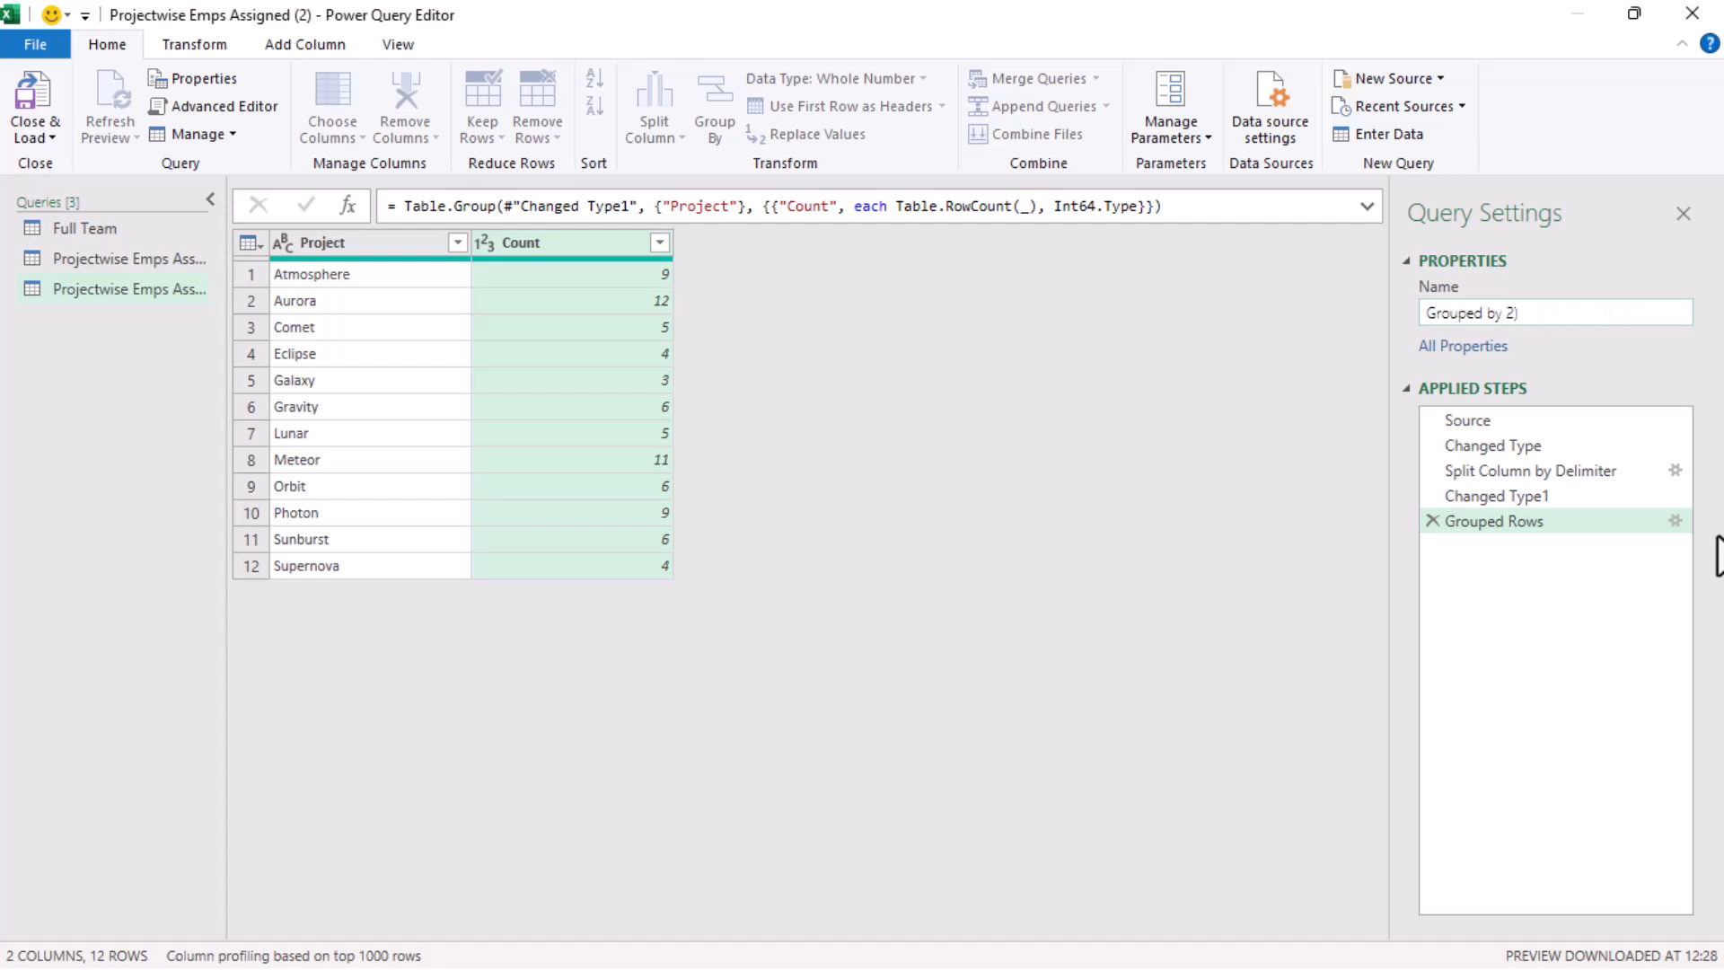
type("Project Name & Count of Peope")
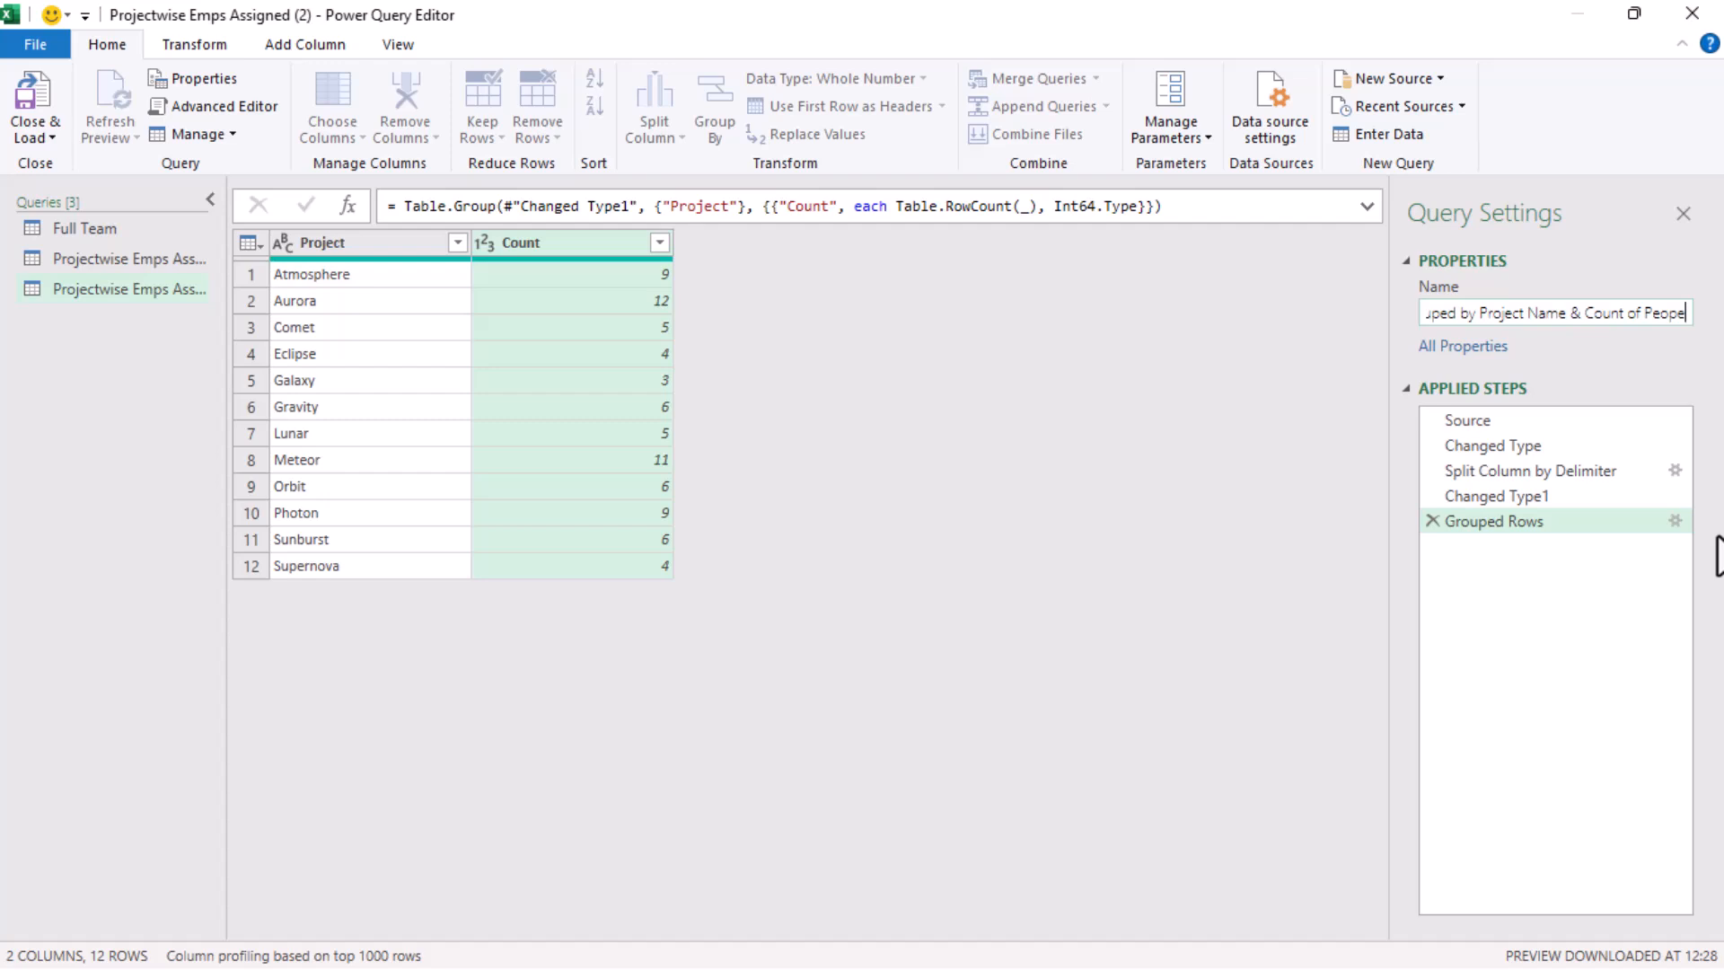
key("BackSpace")
type("le")
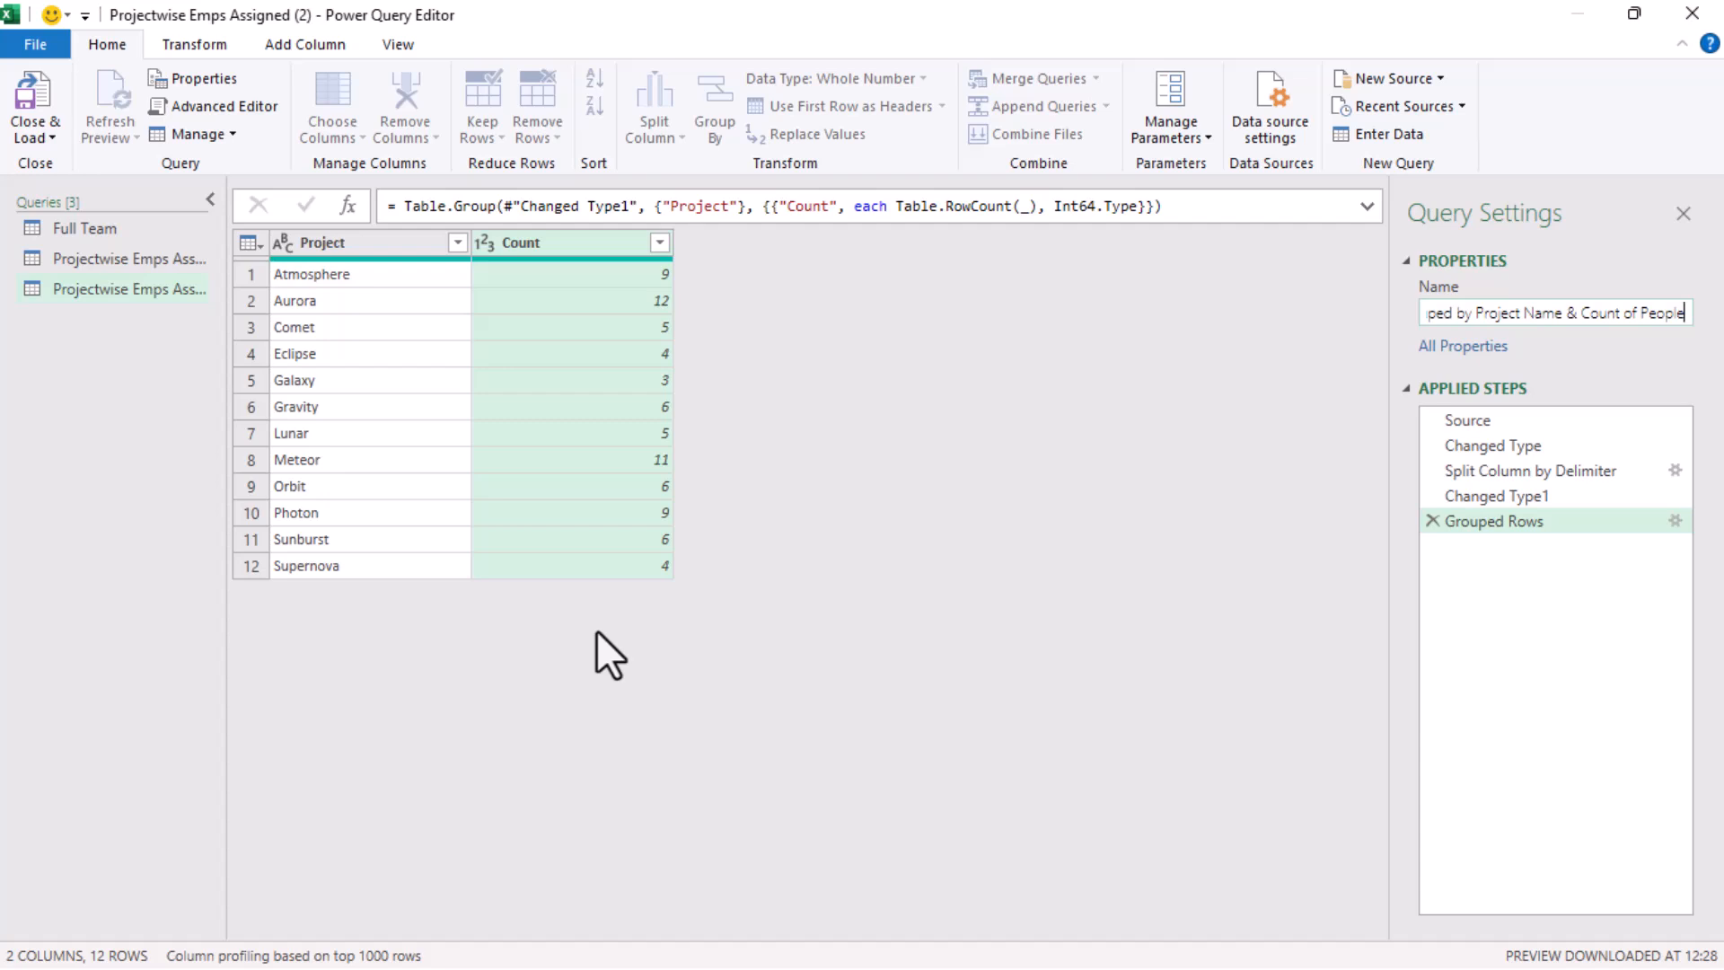
key("Return")
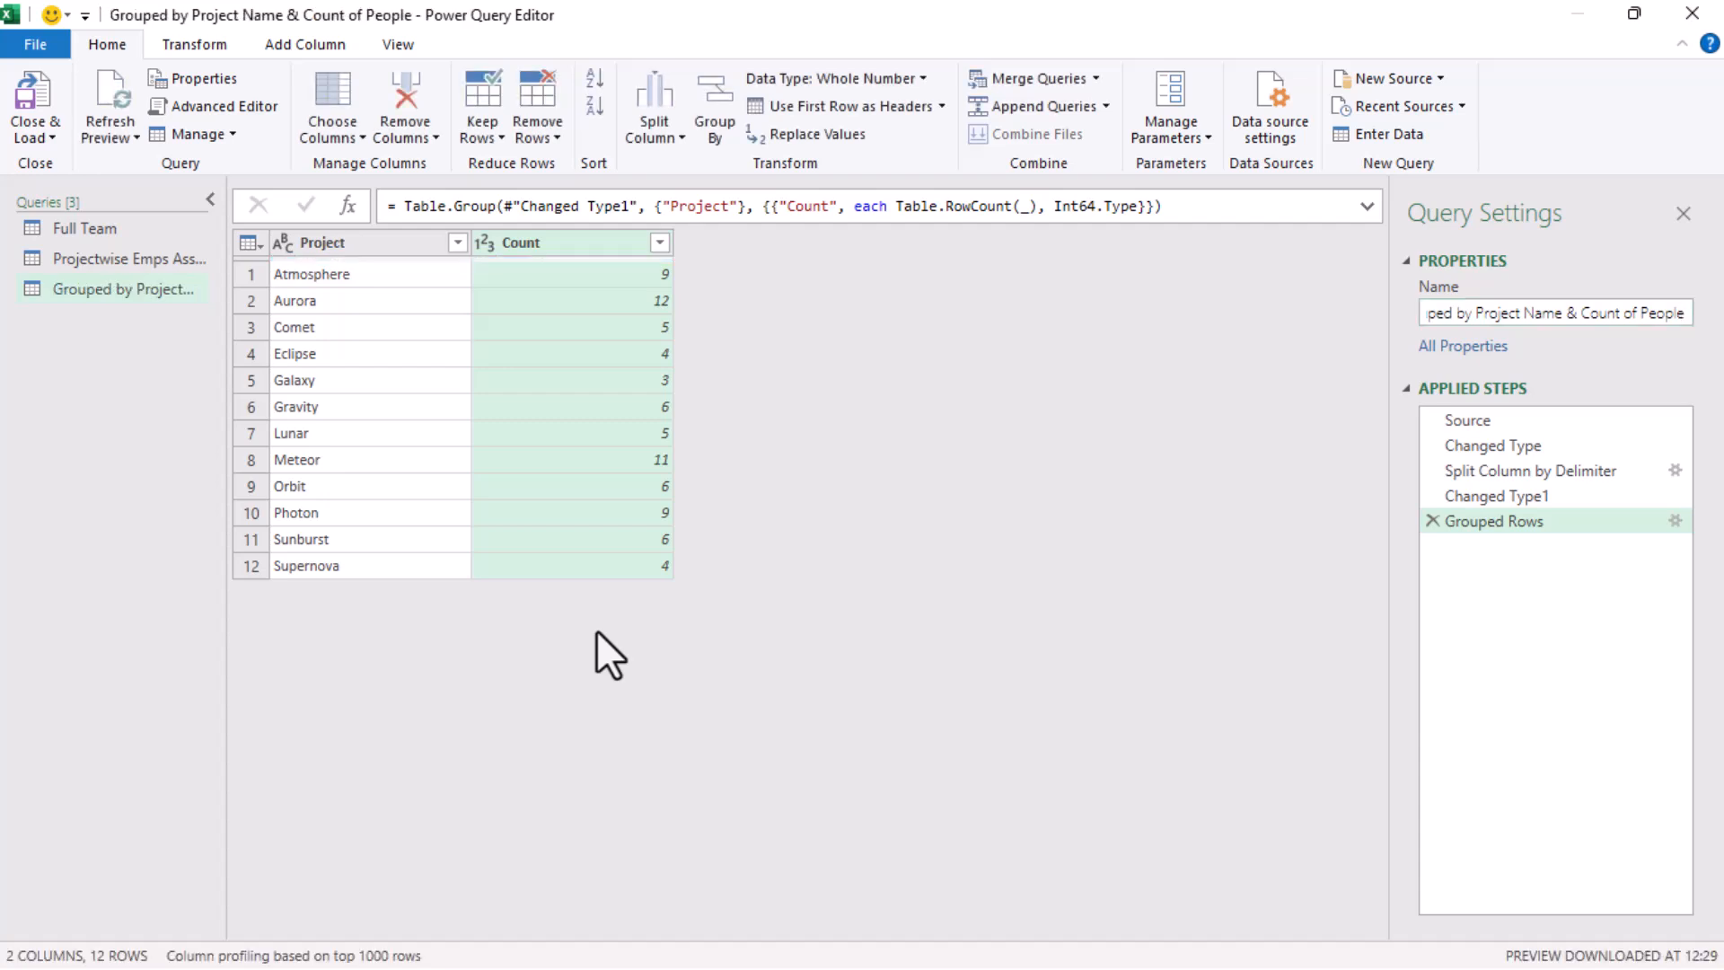
Set up a merge as a new query with Full Team as the first table and Projectwise Emps Assigned as the second
left_click(138, 259)
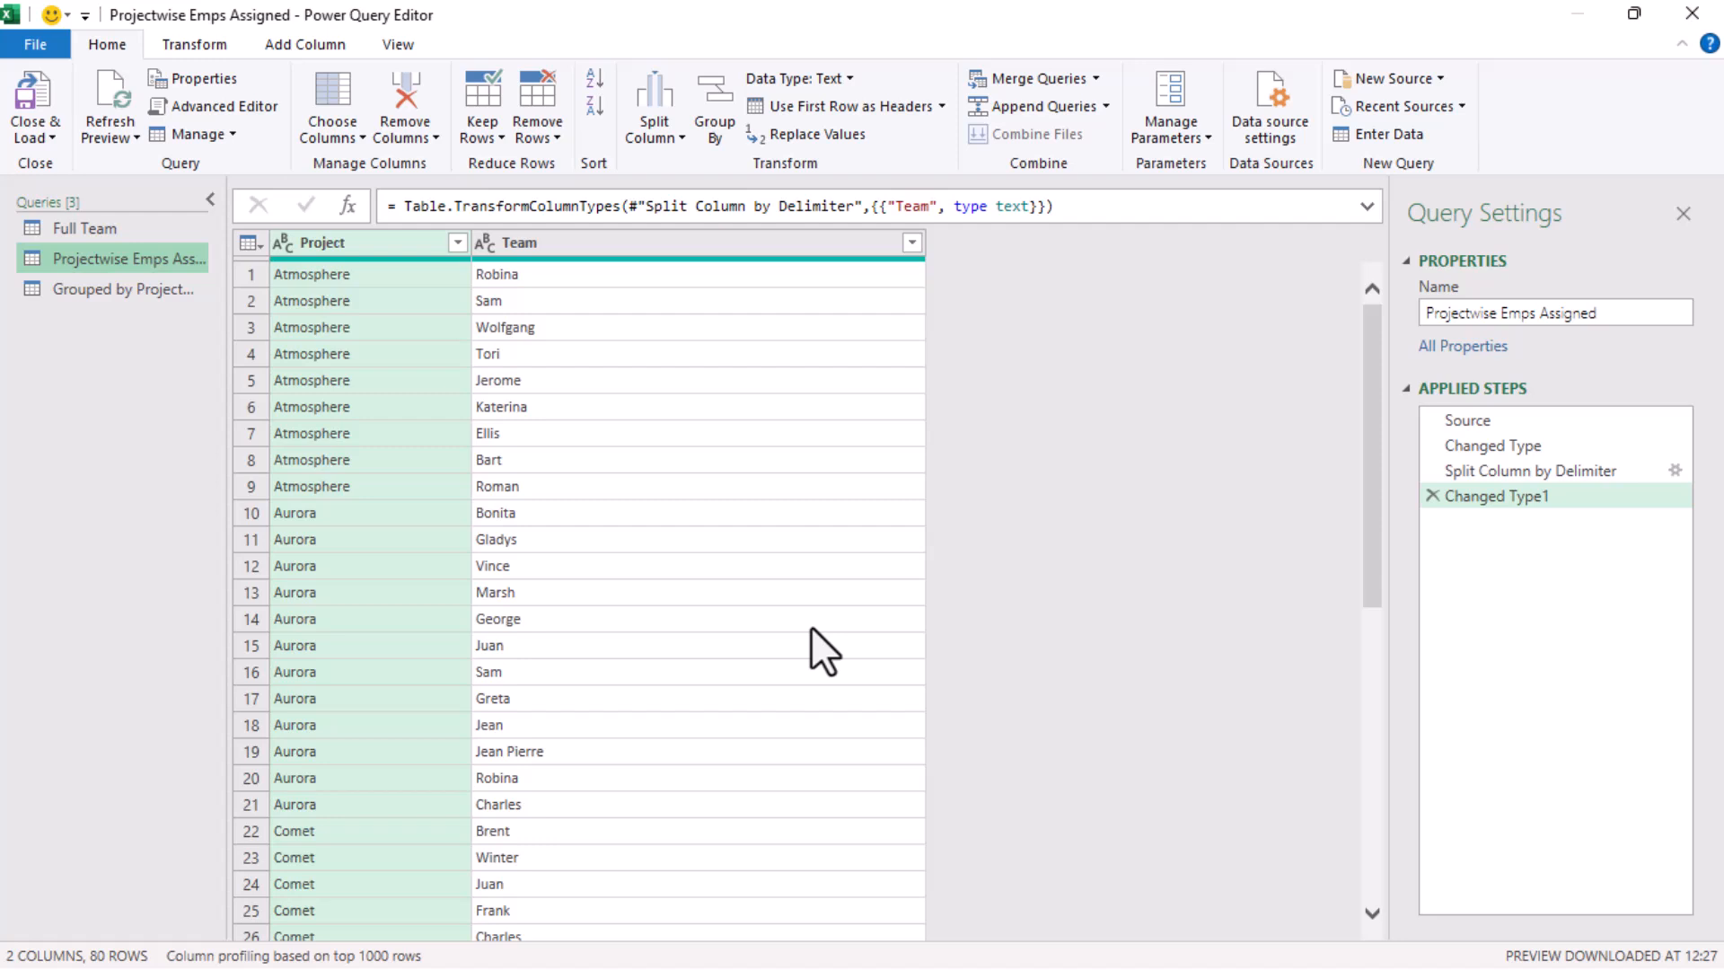
left_click(1098, 78)
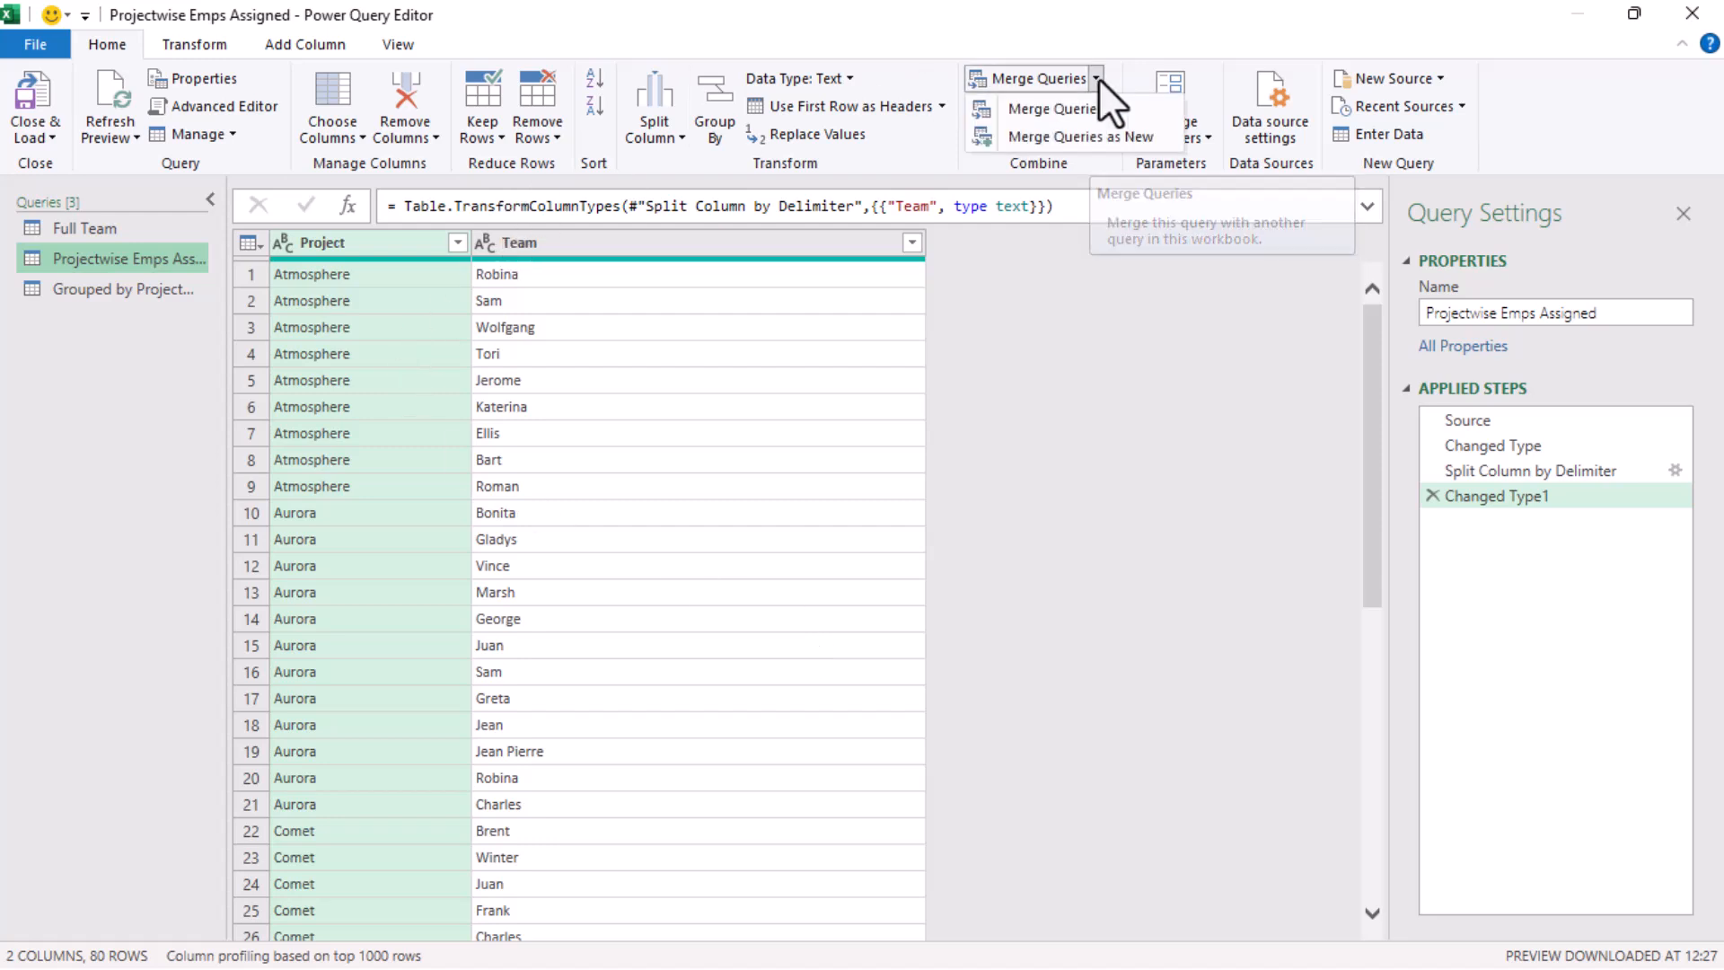
left_click(1091, 144)
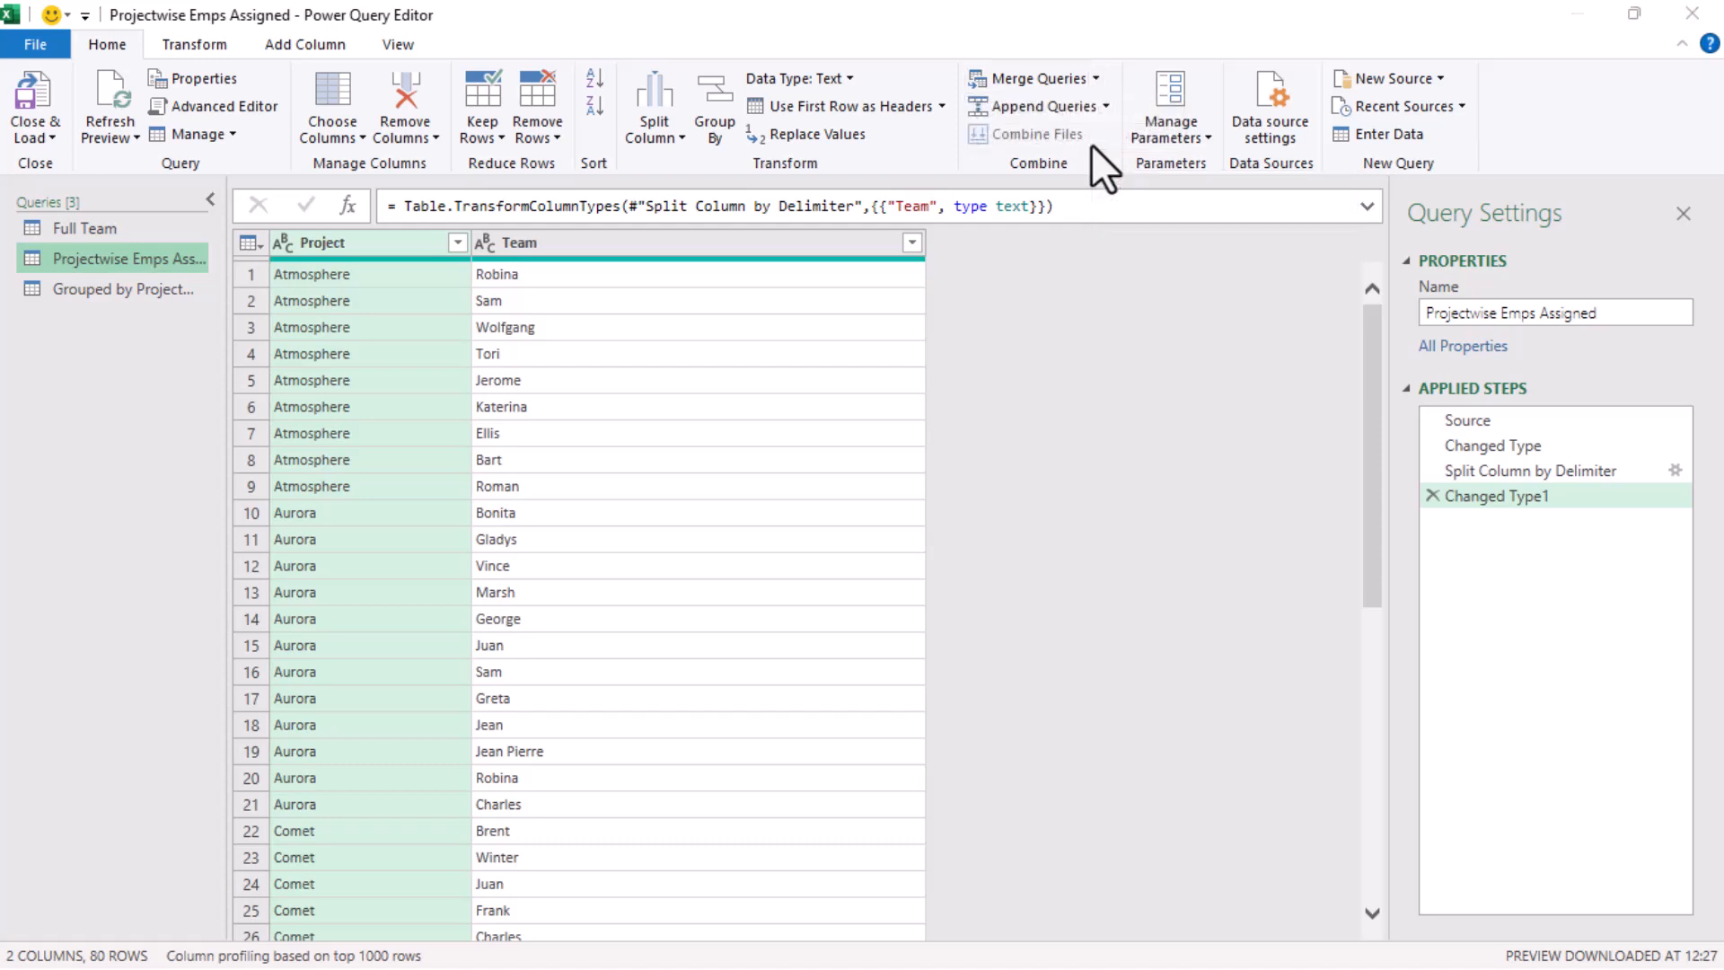
left_click(654, 235)
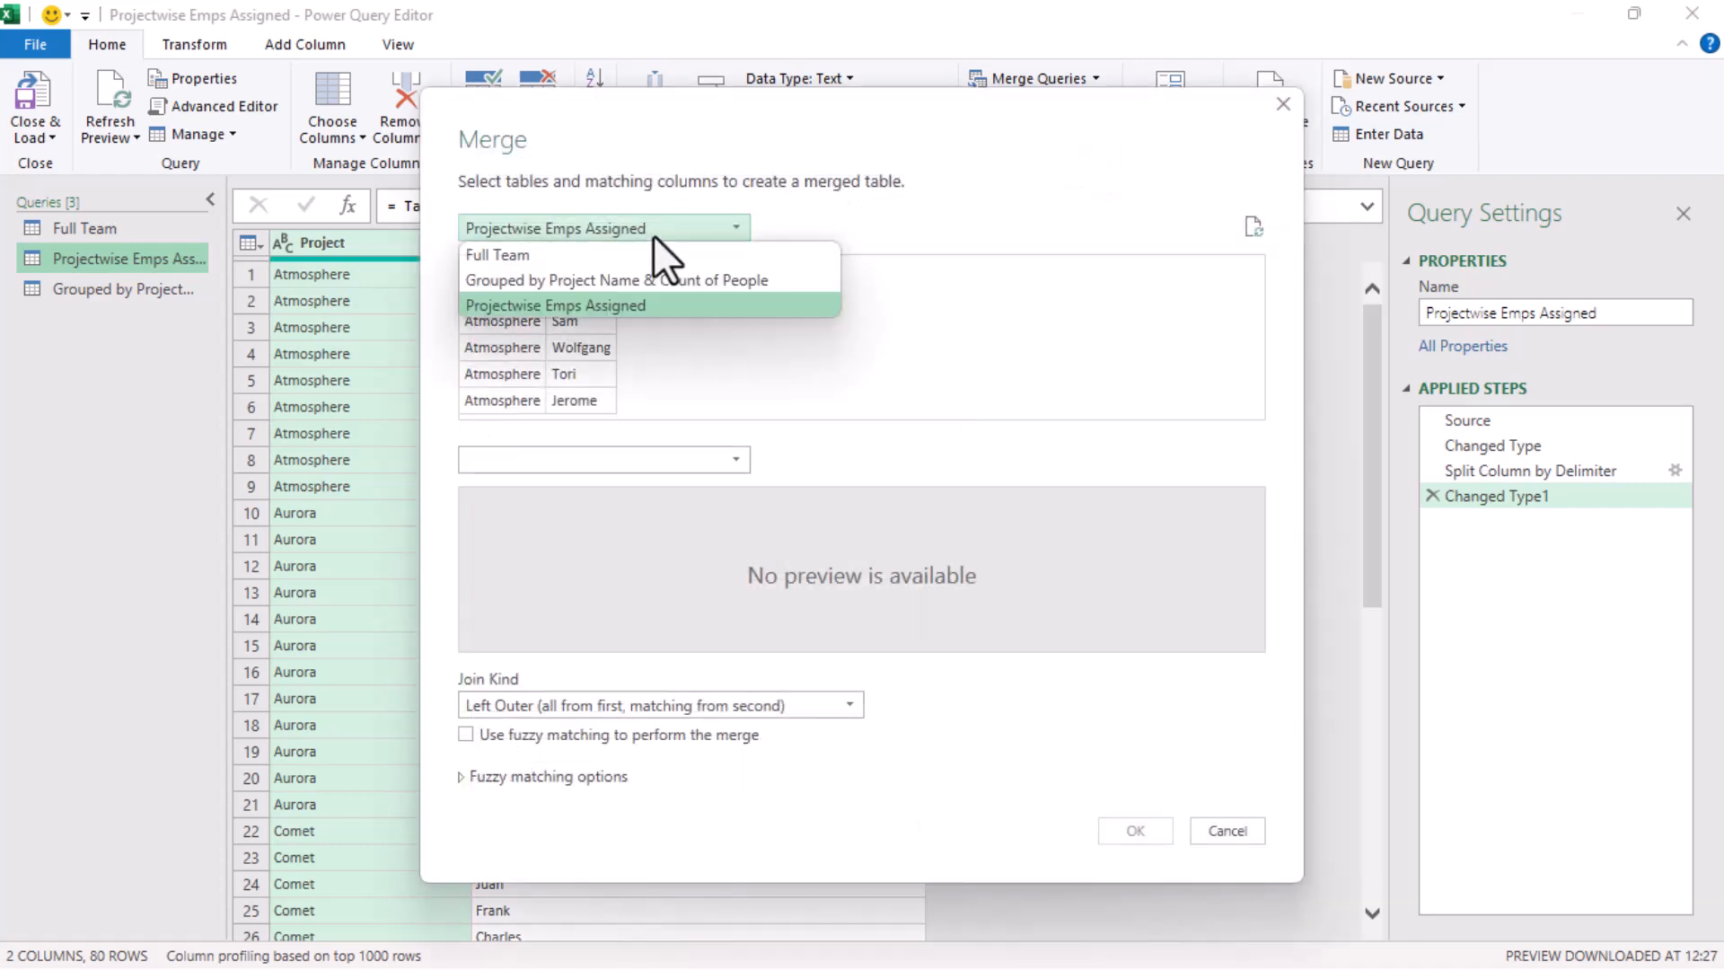
left_click(643, 248)
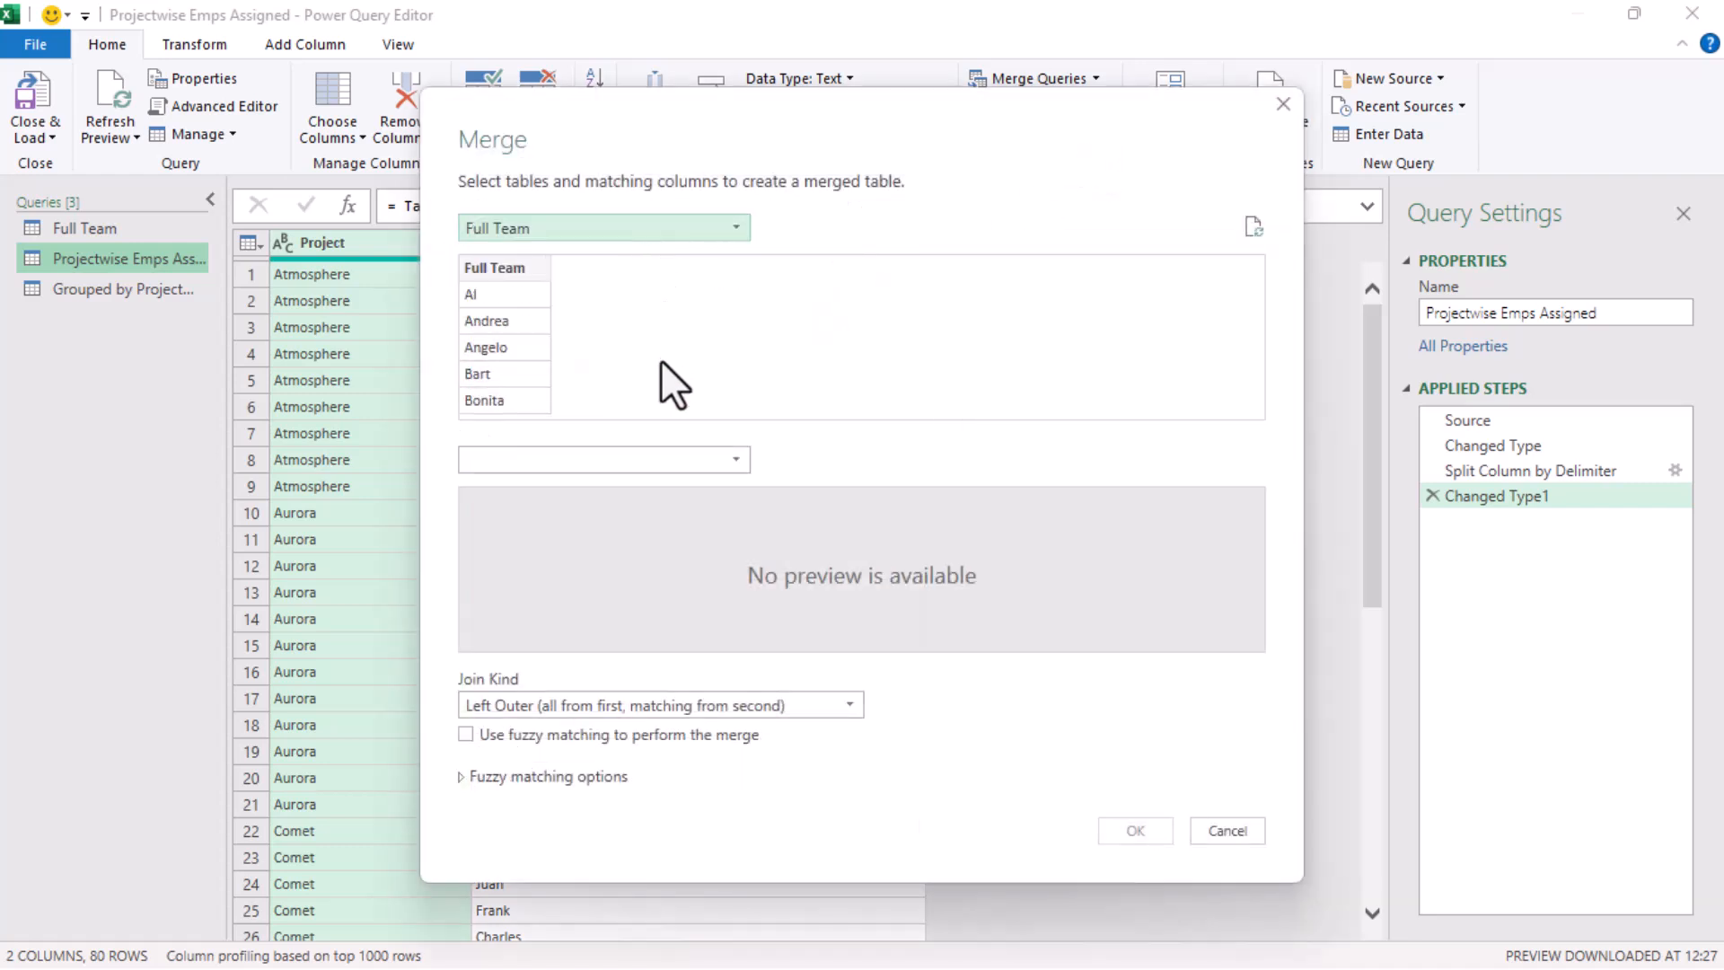
left_click(634, 470)
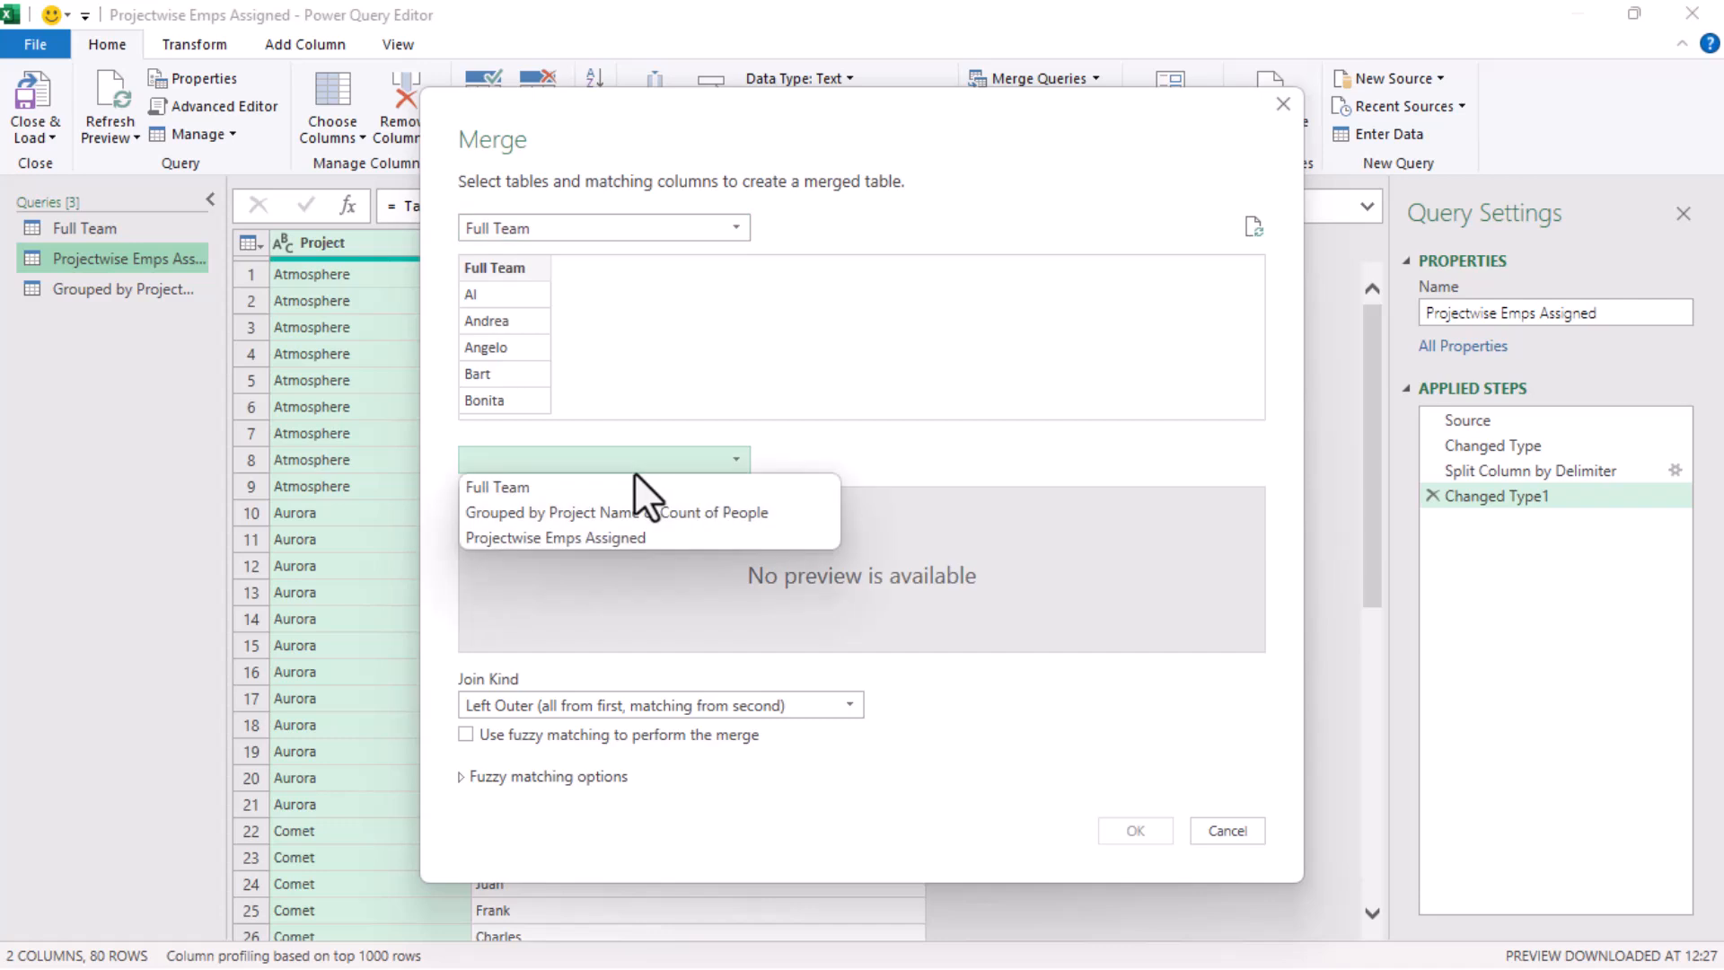
left_click(611, 539)
Match the Full Team column to the Team column and create the merge with an Inner (only matching rows) join
left_click(476, 266)
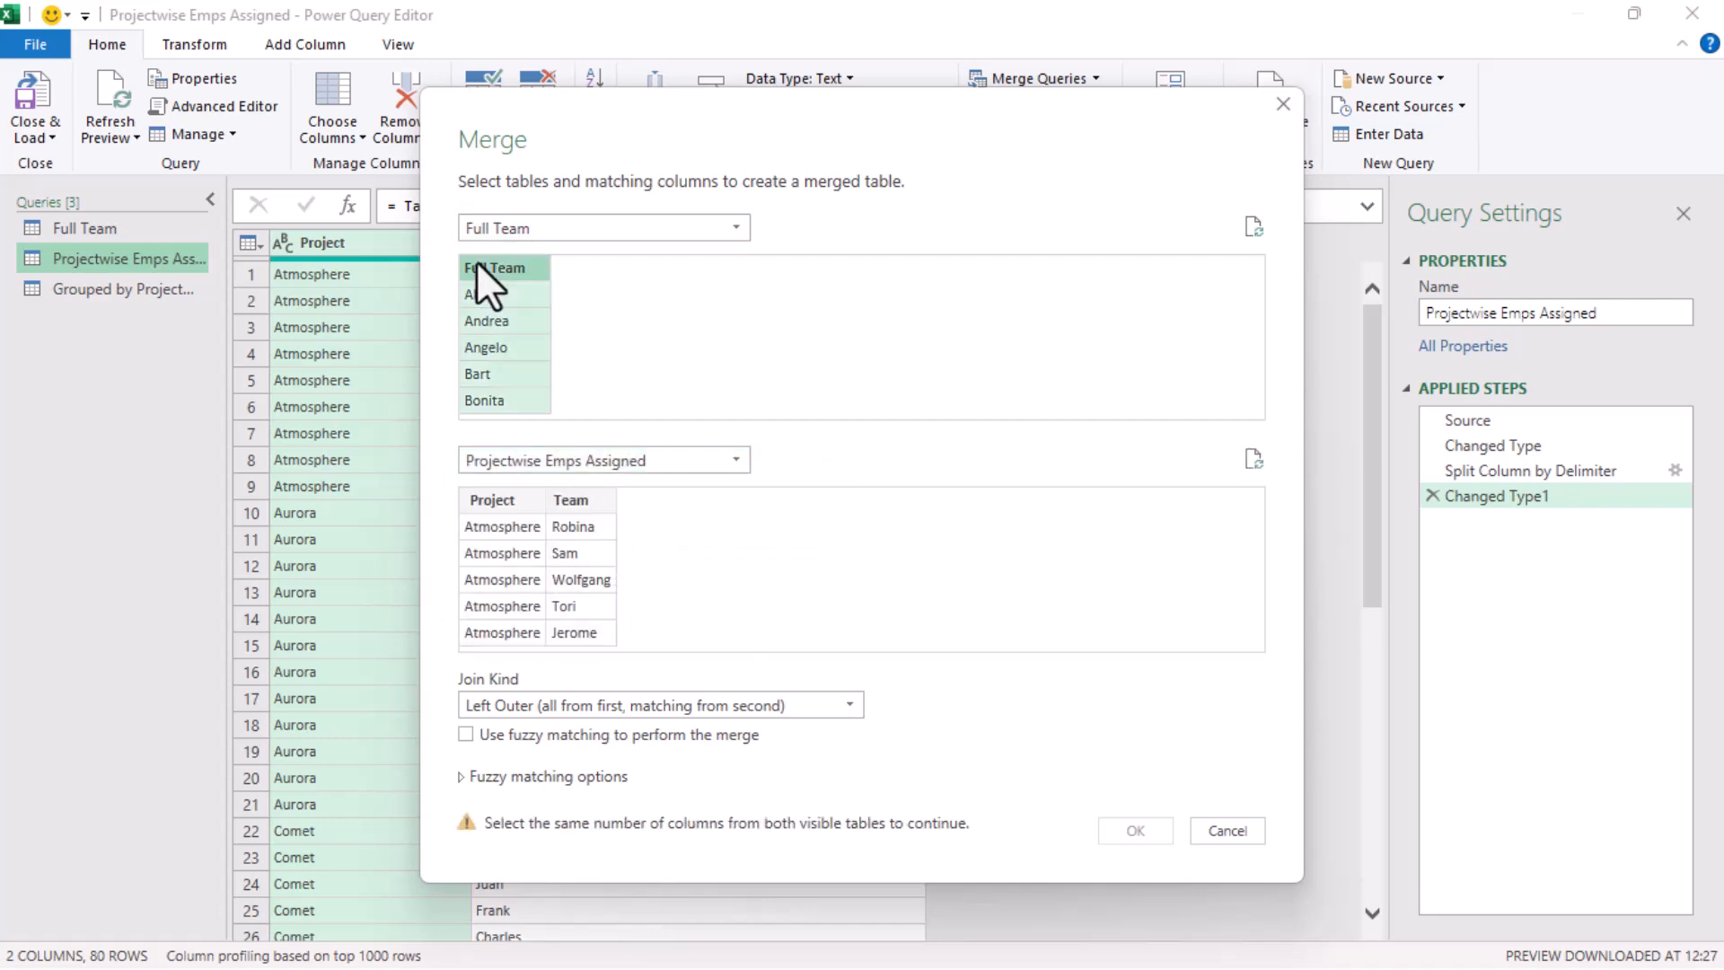
left_click(571, 500)
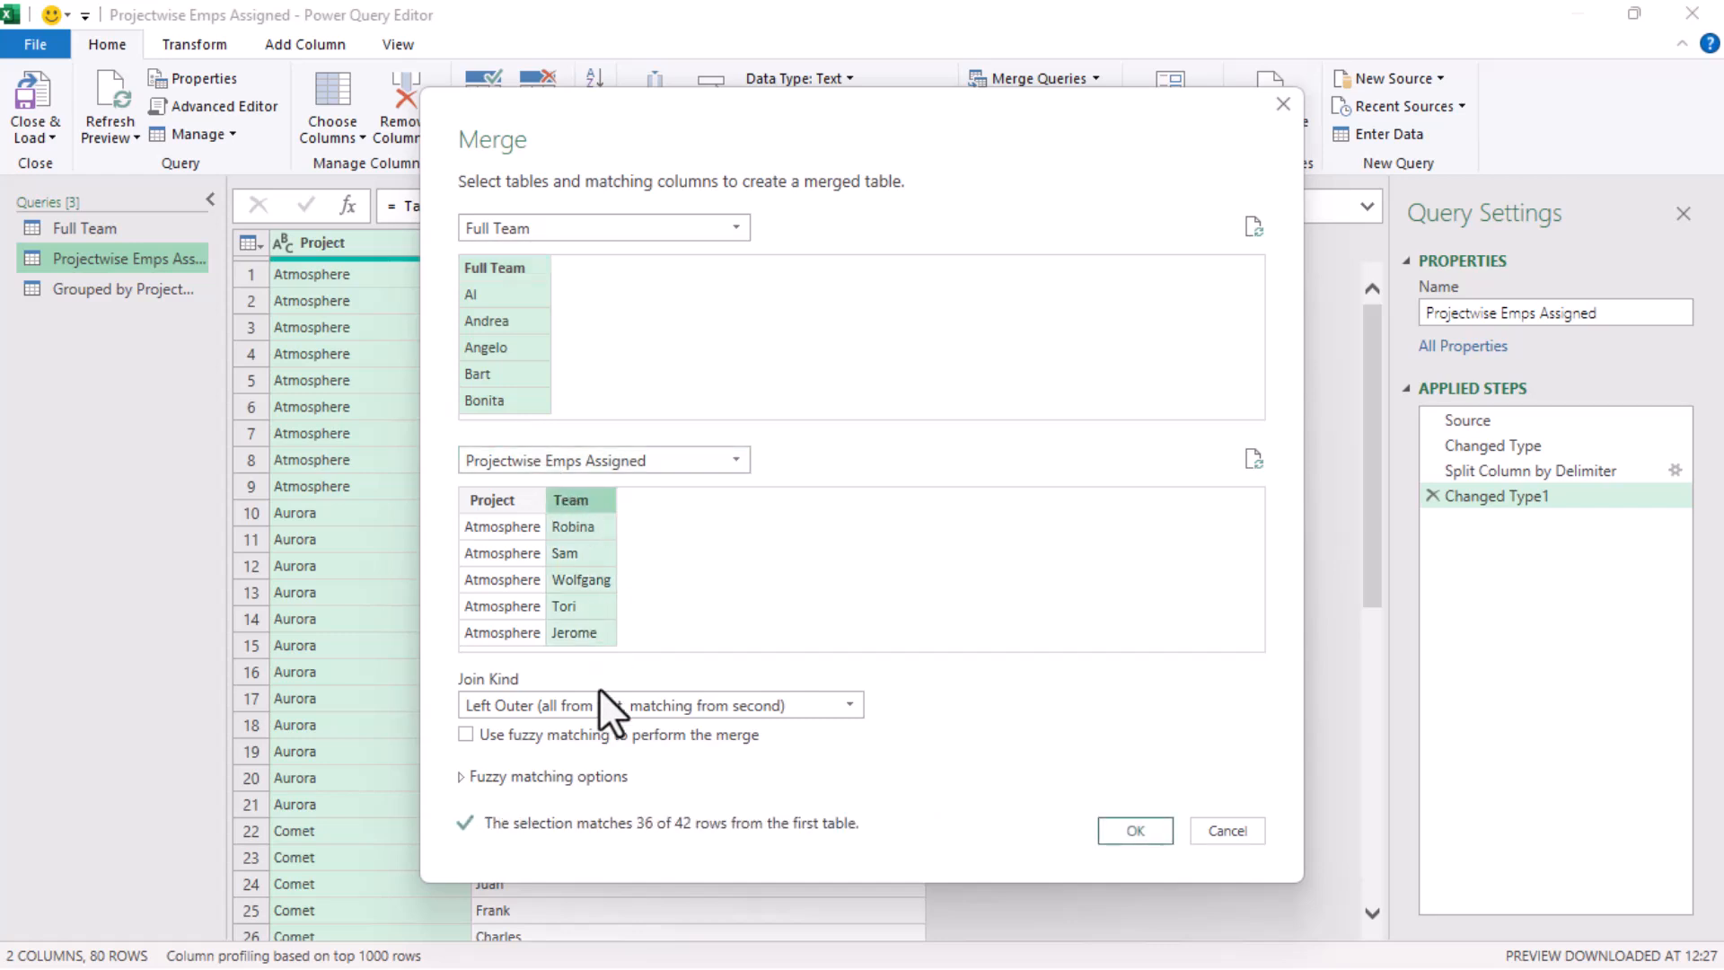
left_click(600, 713)
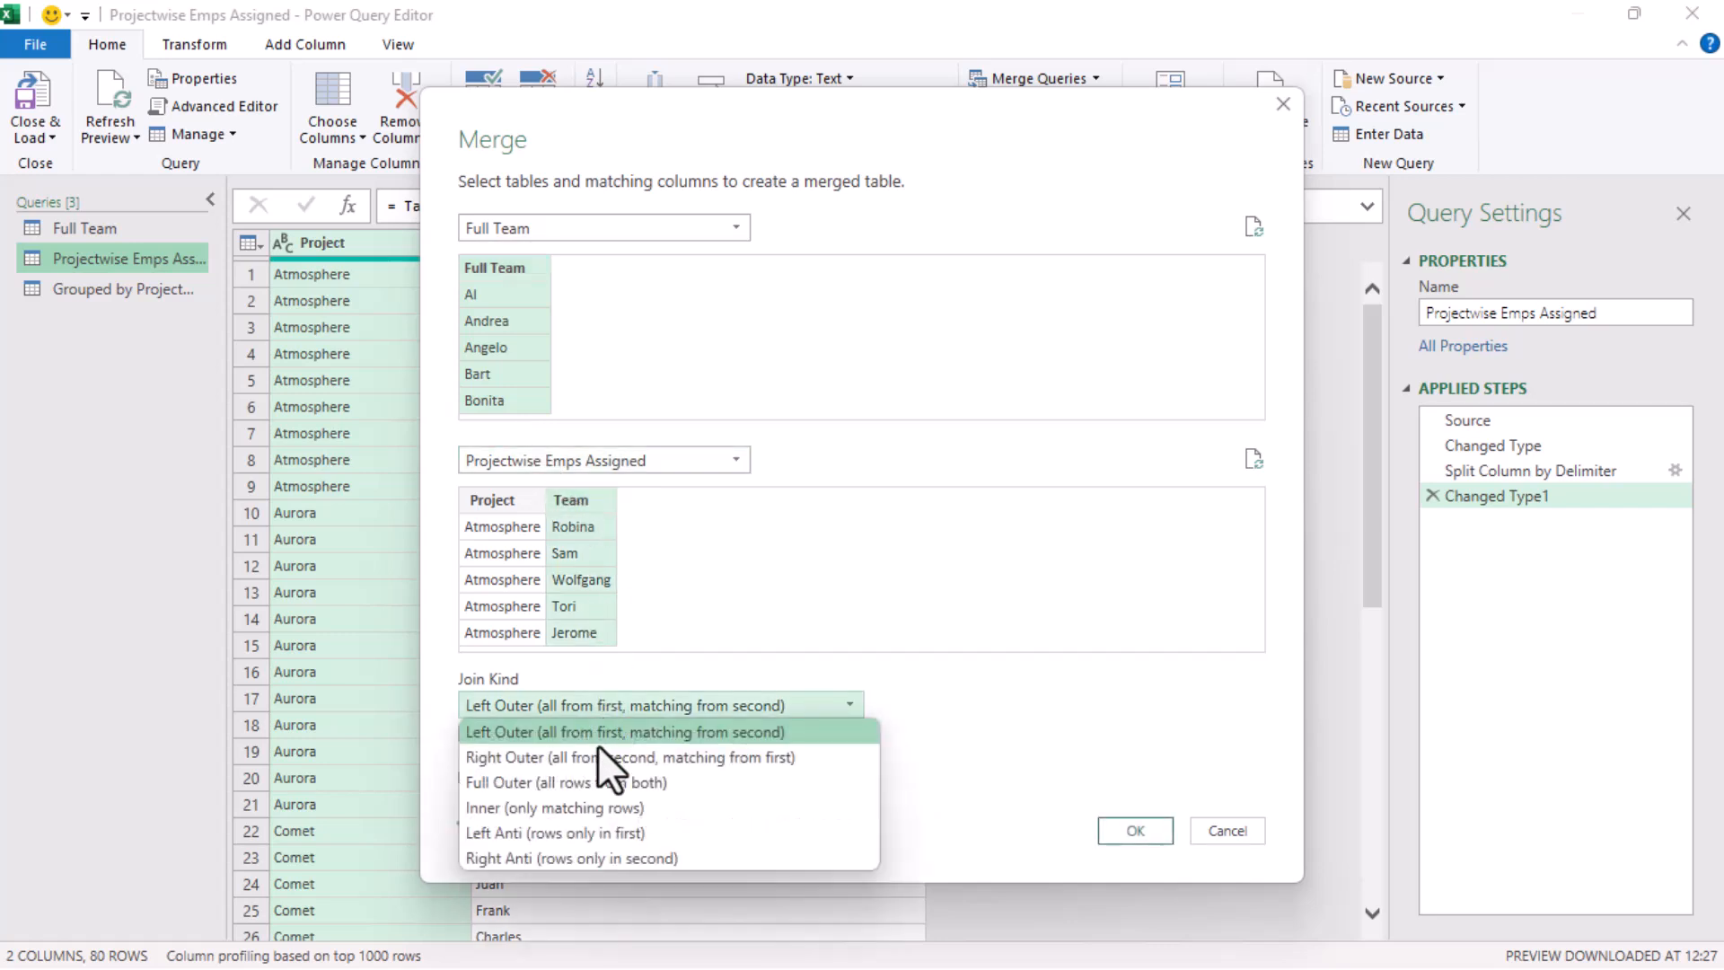
left_click(585, 806)
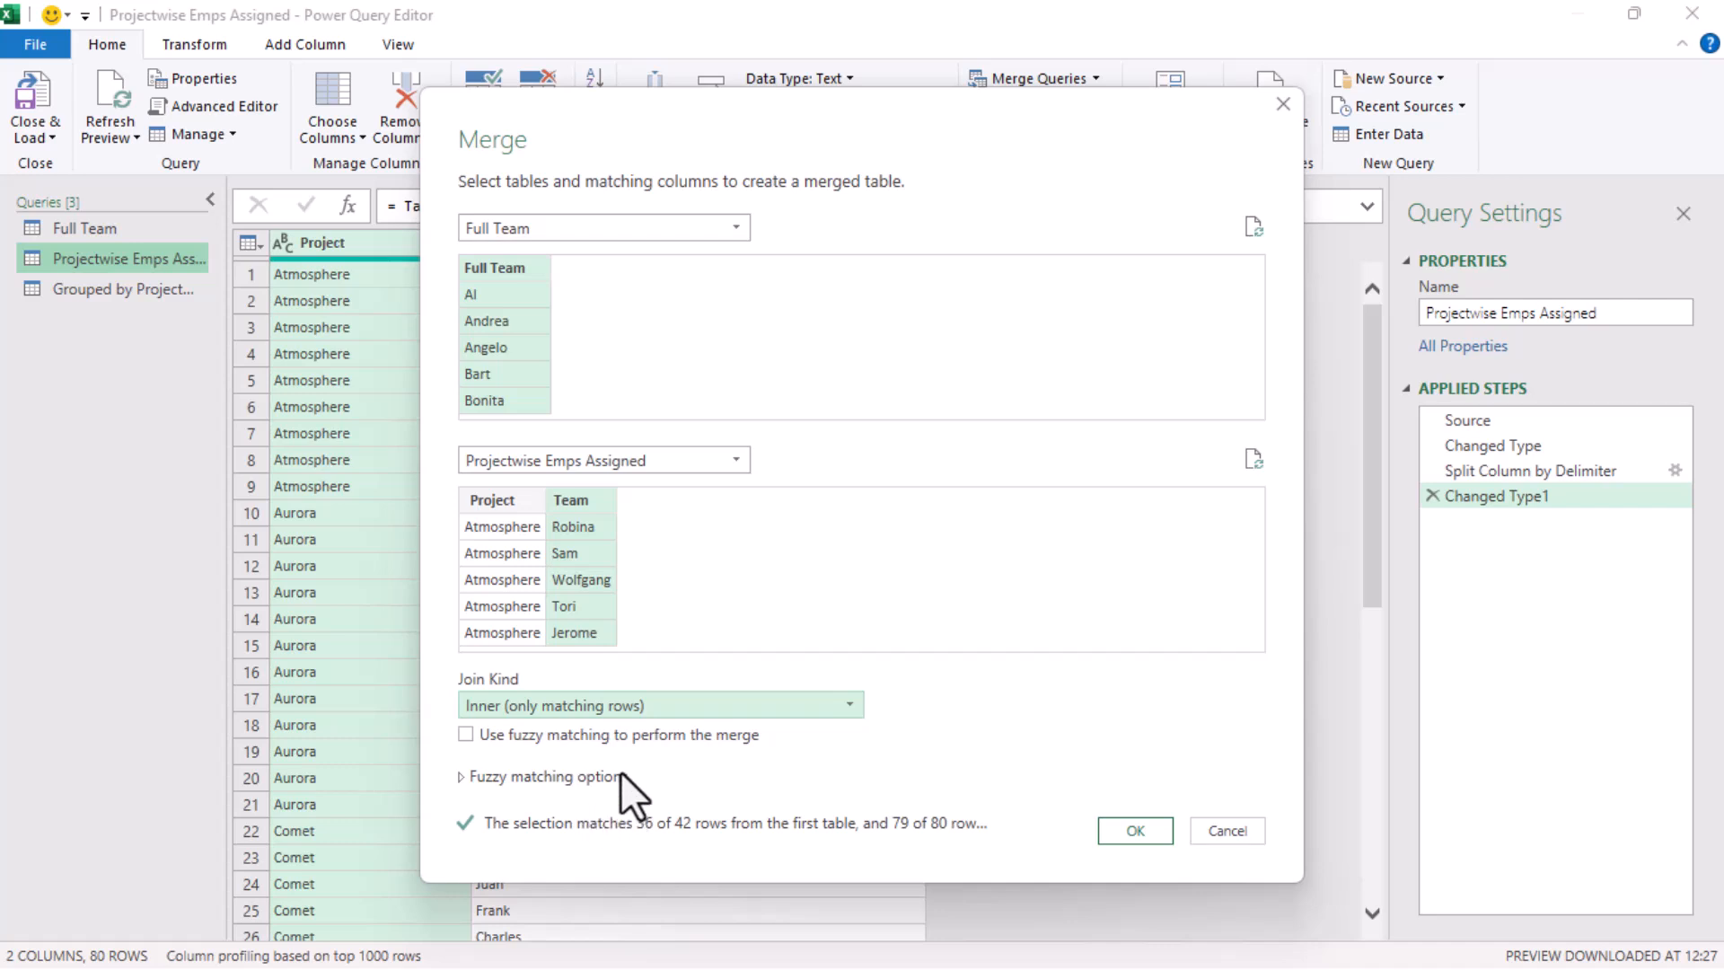
left_click(1134, 831)
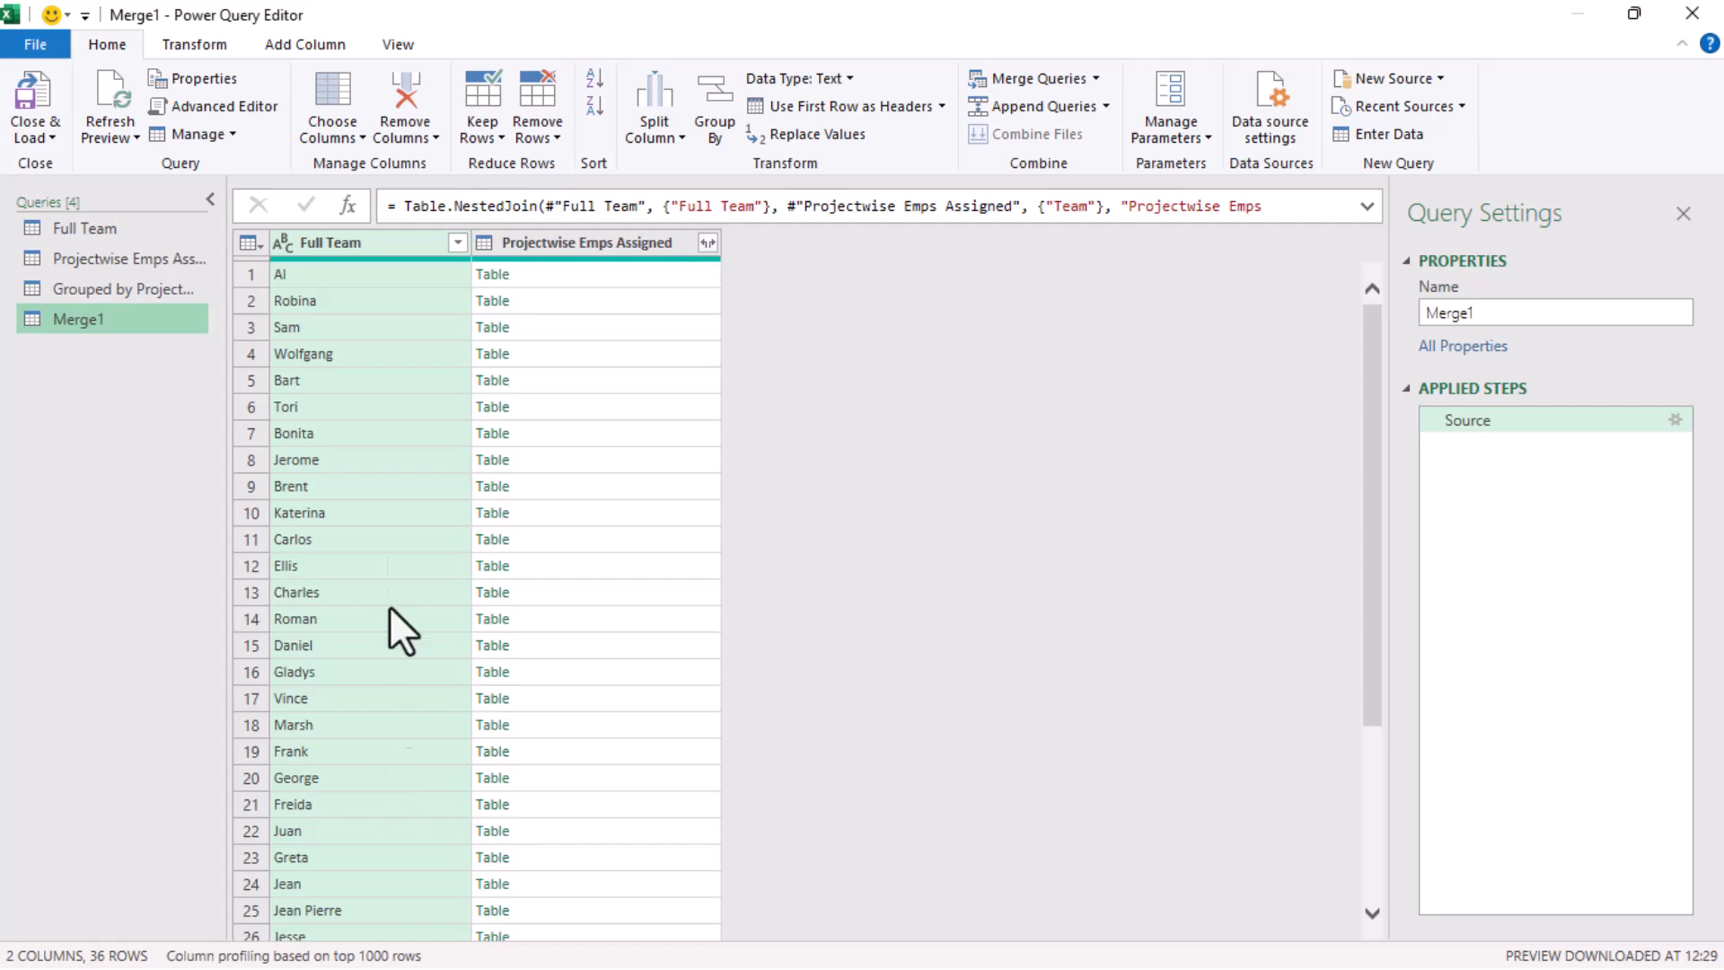
Expand the Projectwise Emps Assigned column into Project and Team without using the original column name as prefix
left_click(709, 250)
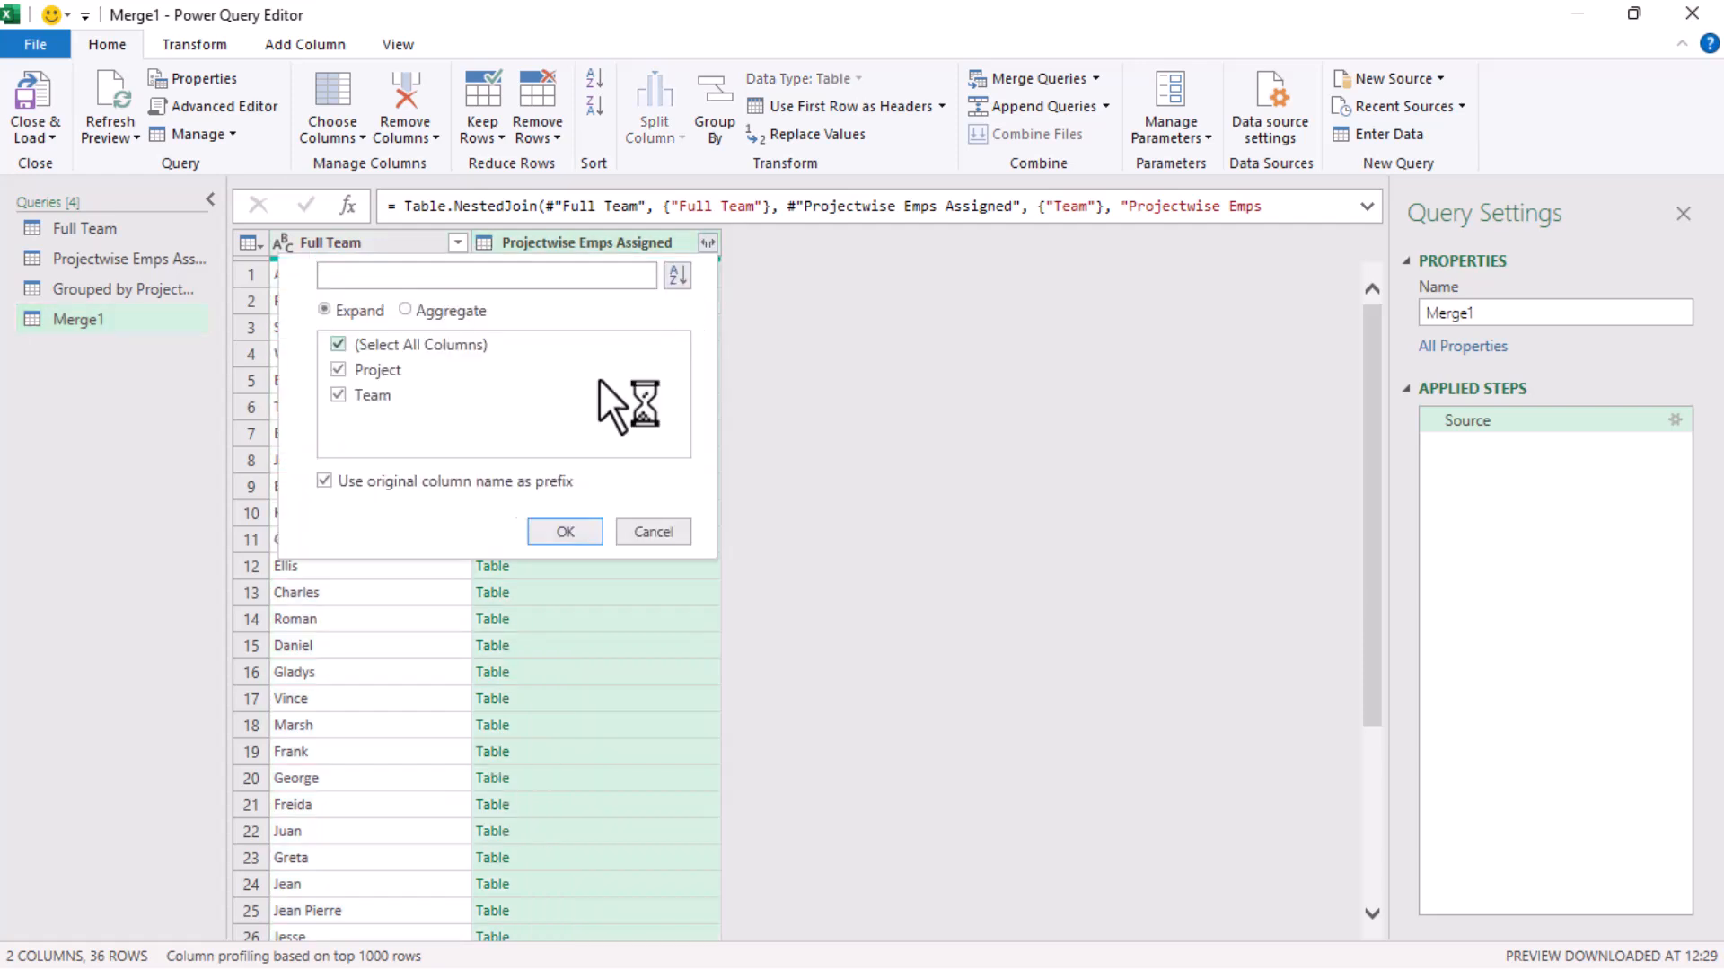
left_click(403, 481)
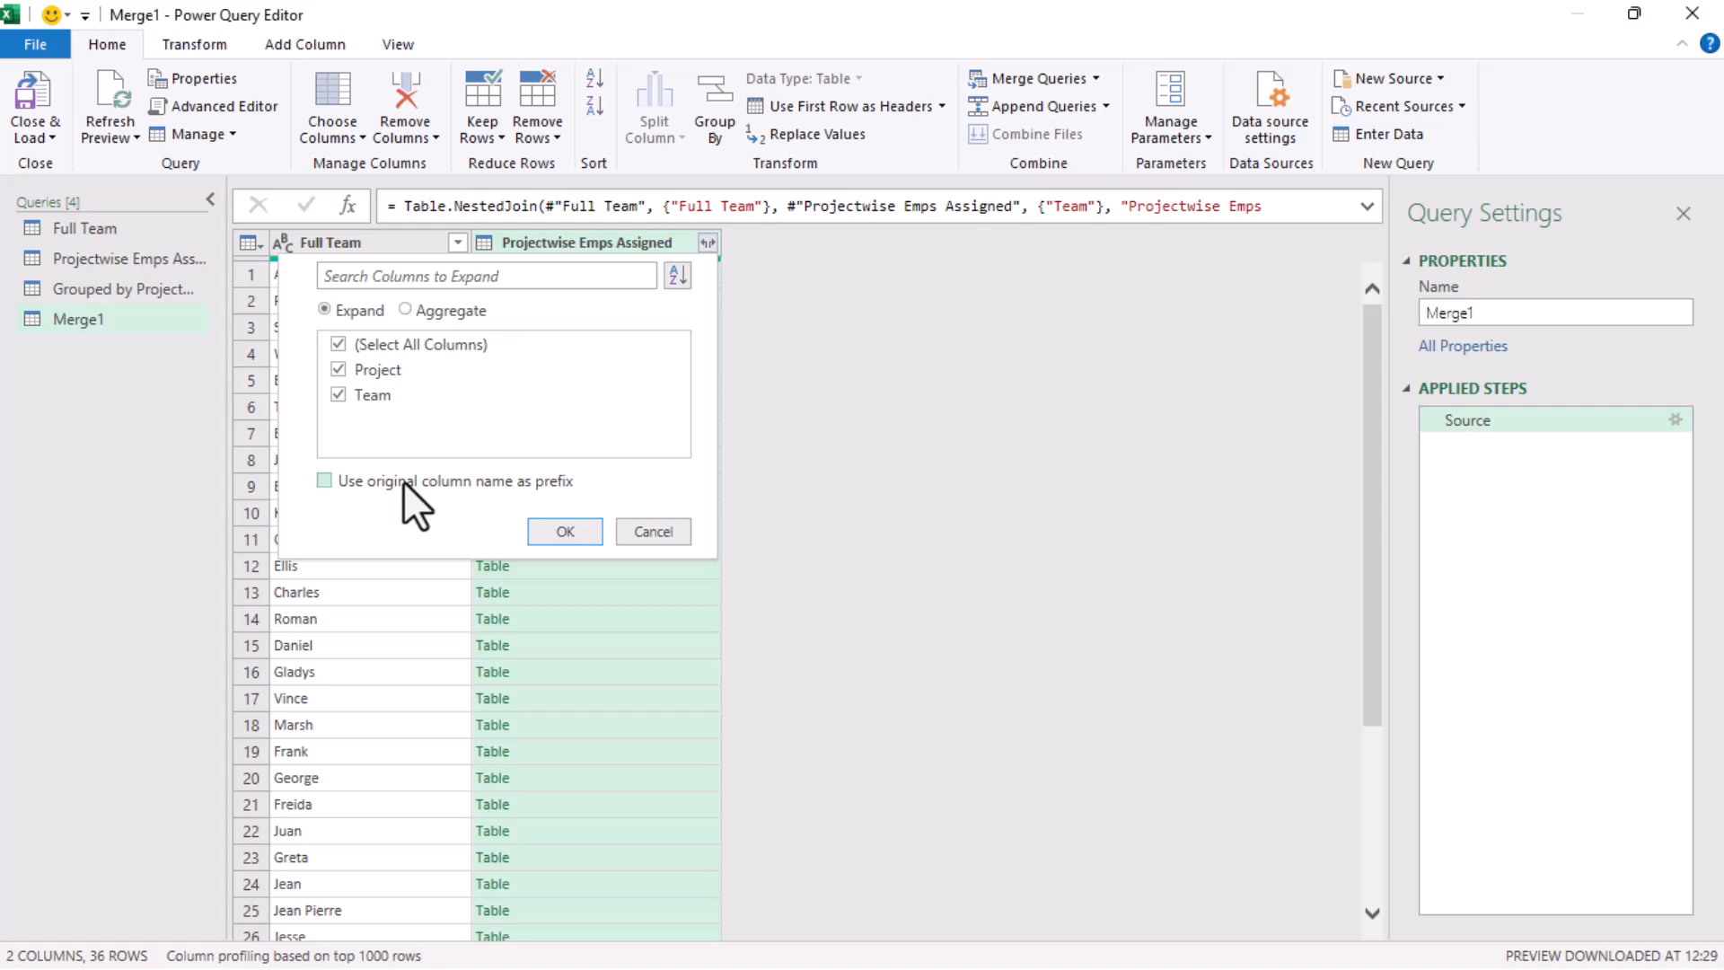
left_click(544, 526)
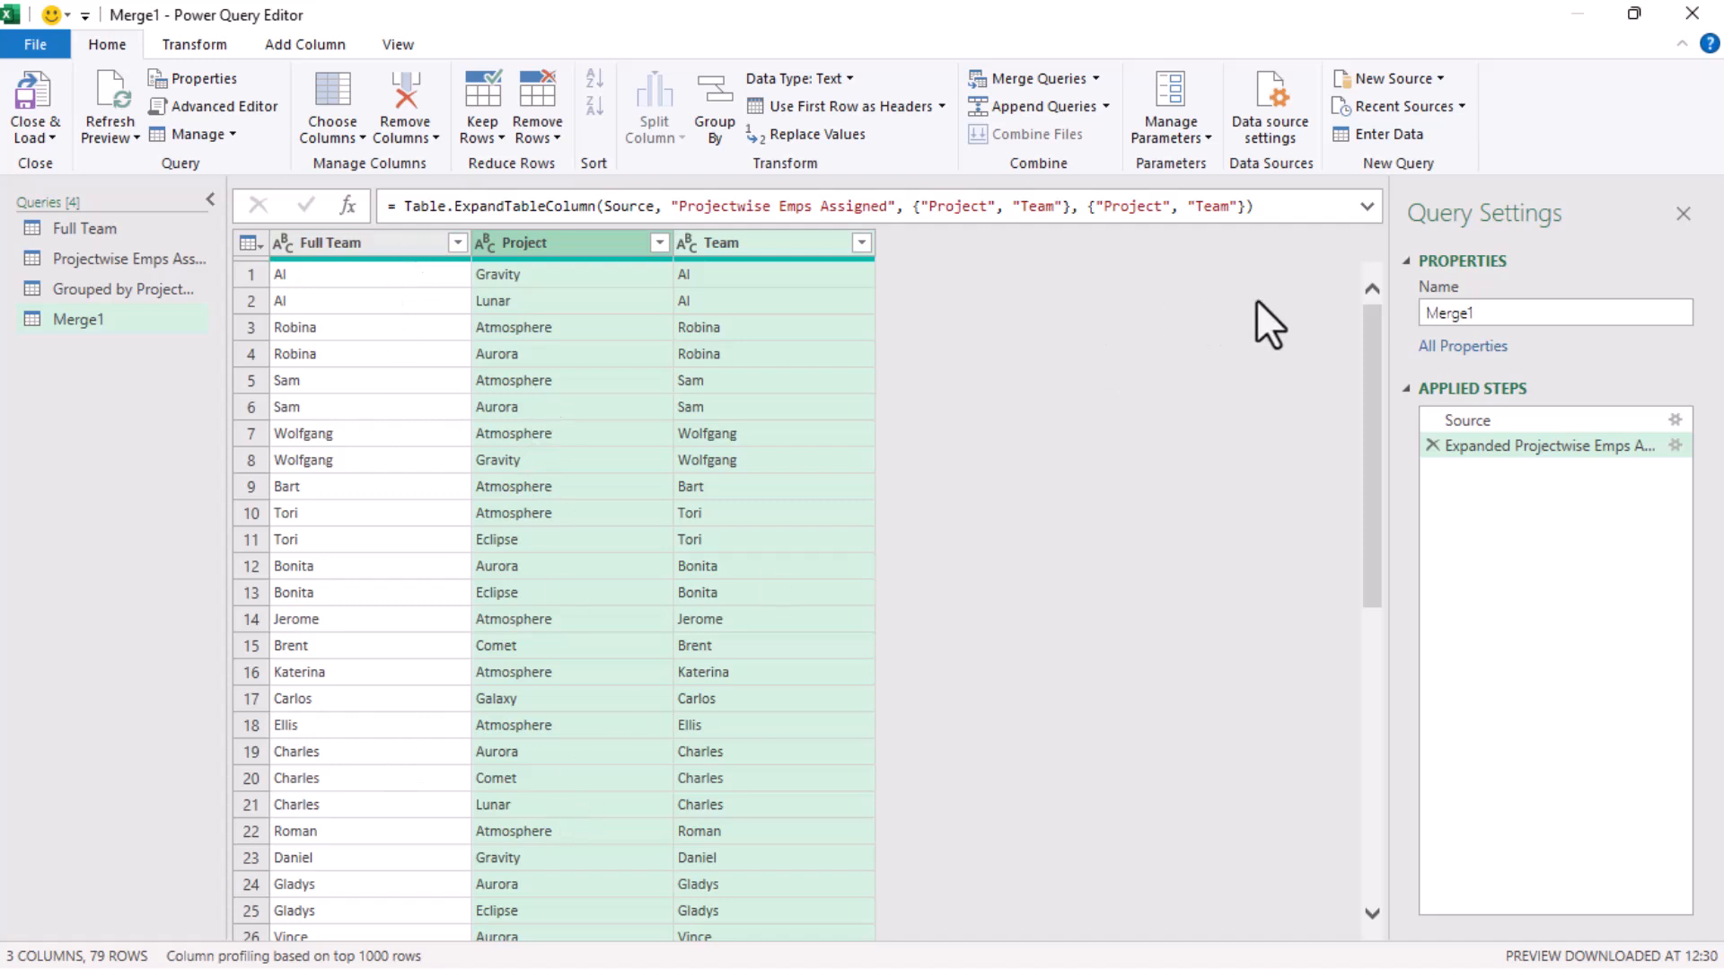
Rename the Merge1 query as Grouped by Emp name and total projects
double_click(1510, 321)
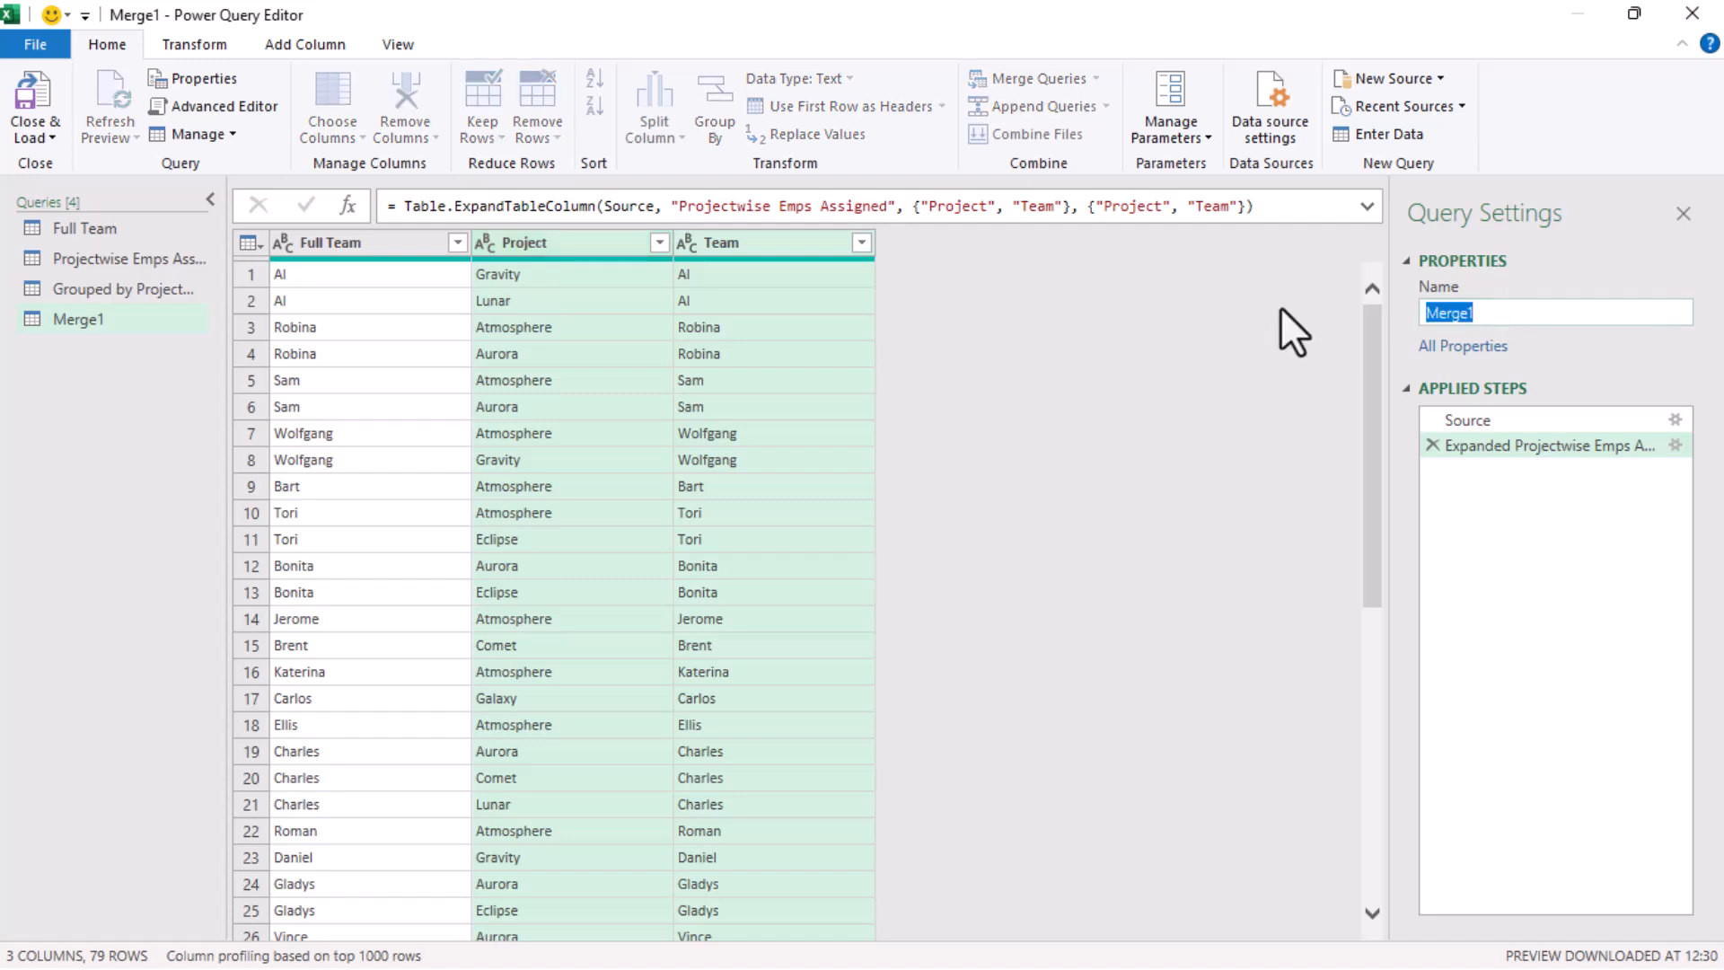
type("Grop")
key("BackSpace")
type("uped by Emp name and t")
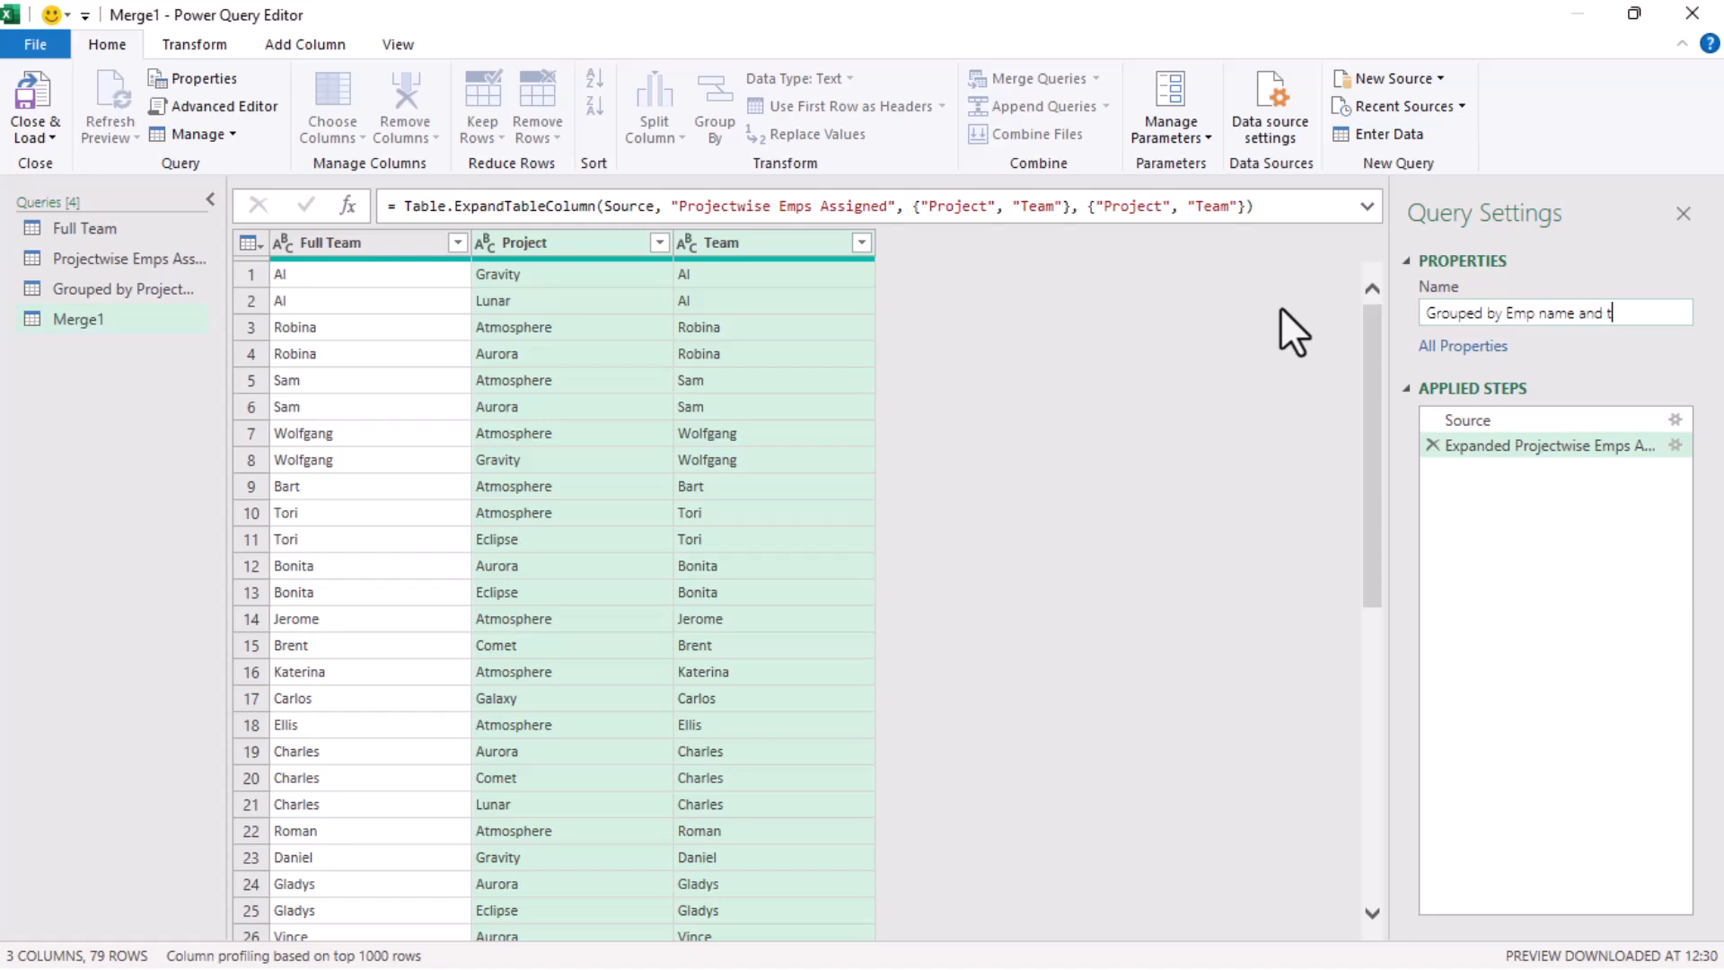
type("otal projects")
key("Return")
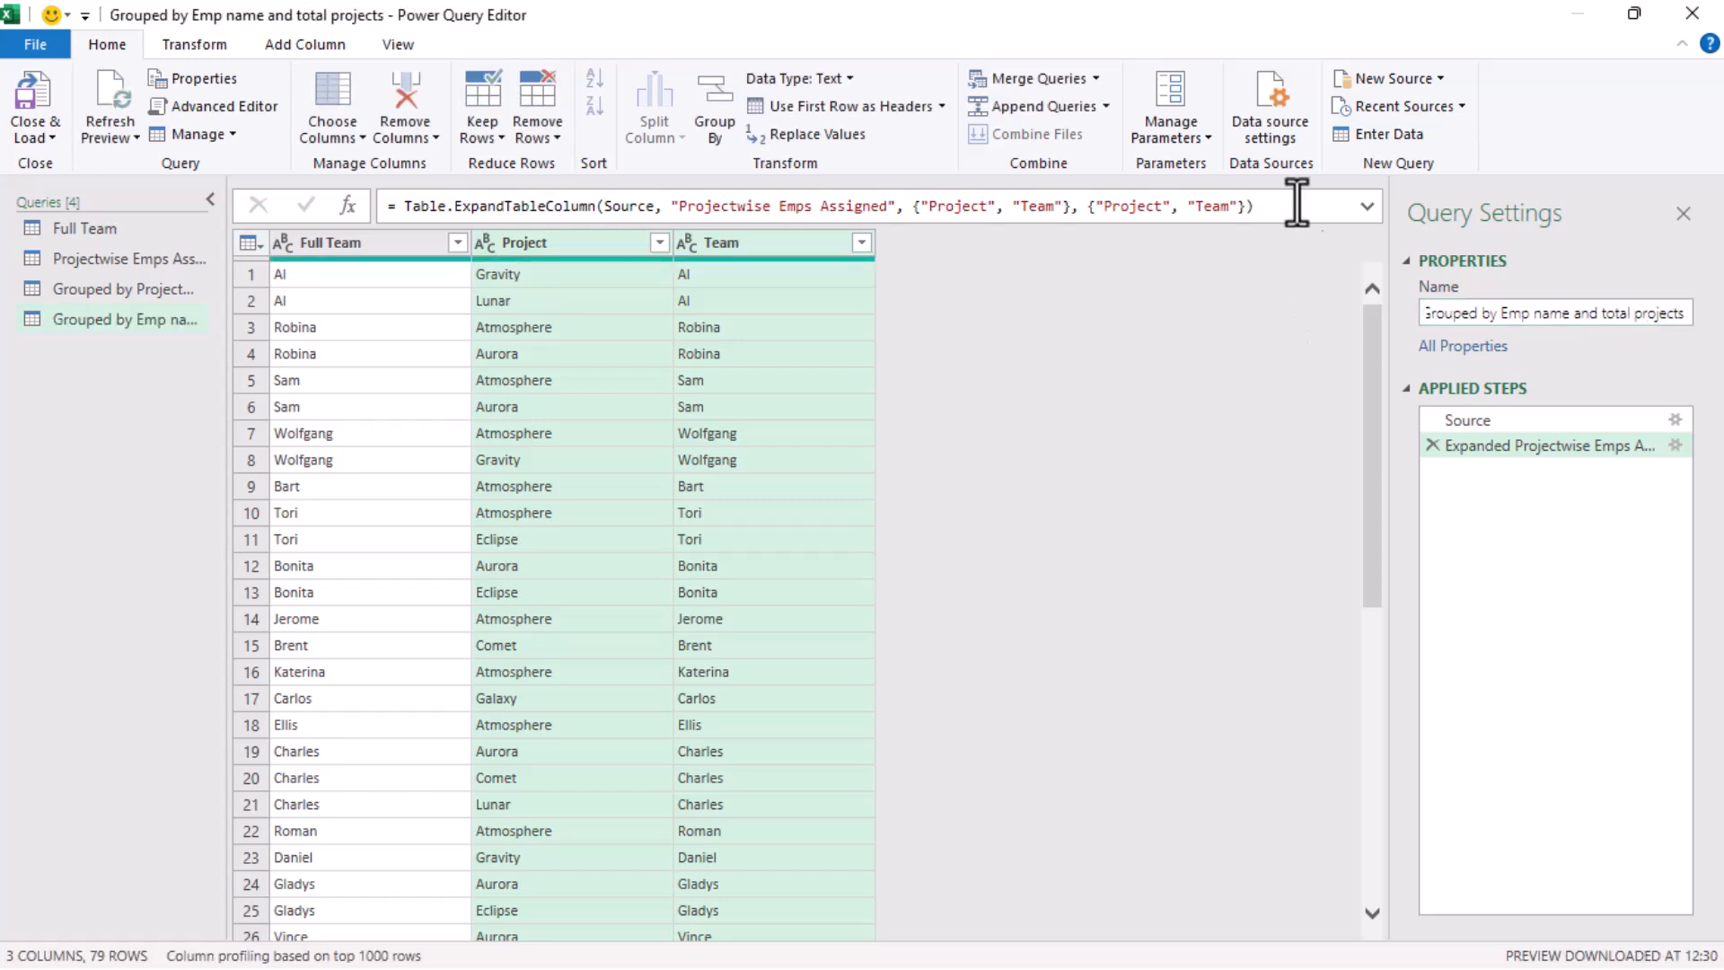
Group the merged rows by the Full Team column, with a new column named Count using the Count Rows operation
left_click(375, 244, "ctrl")
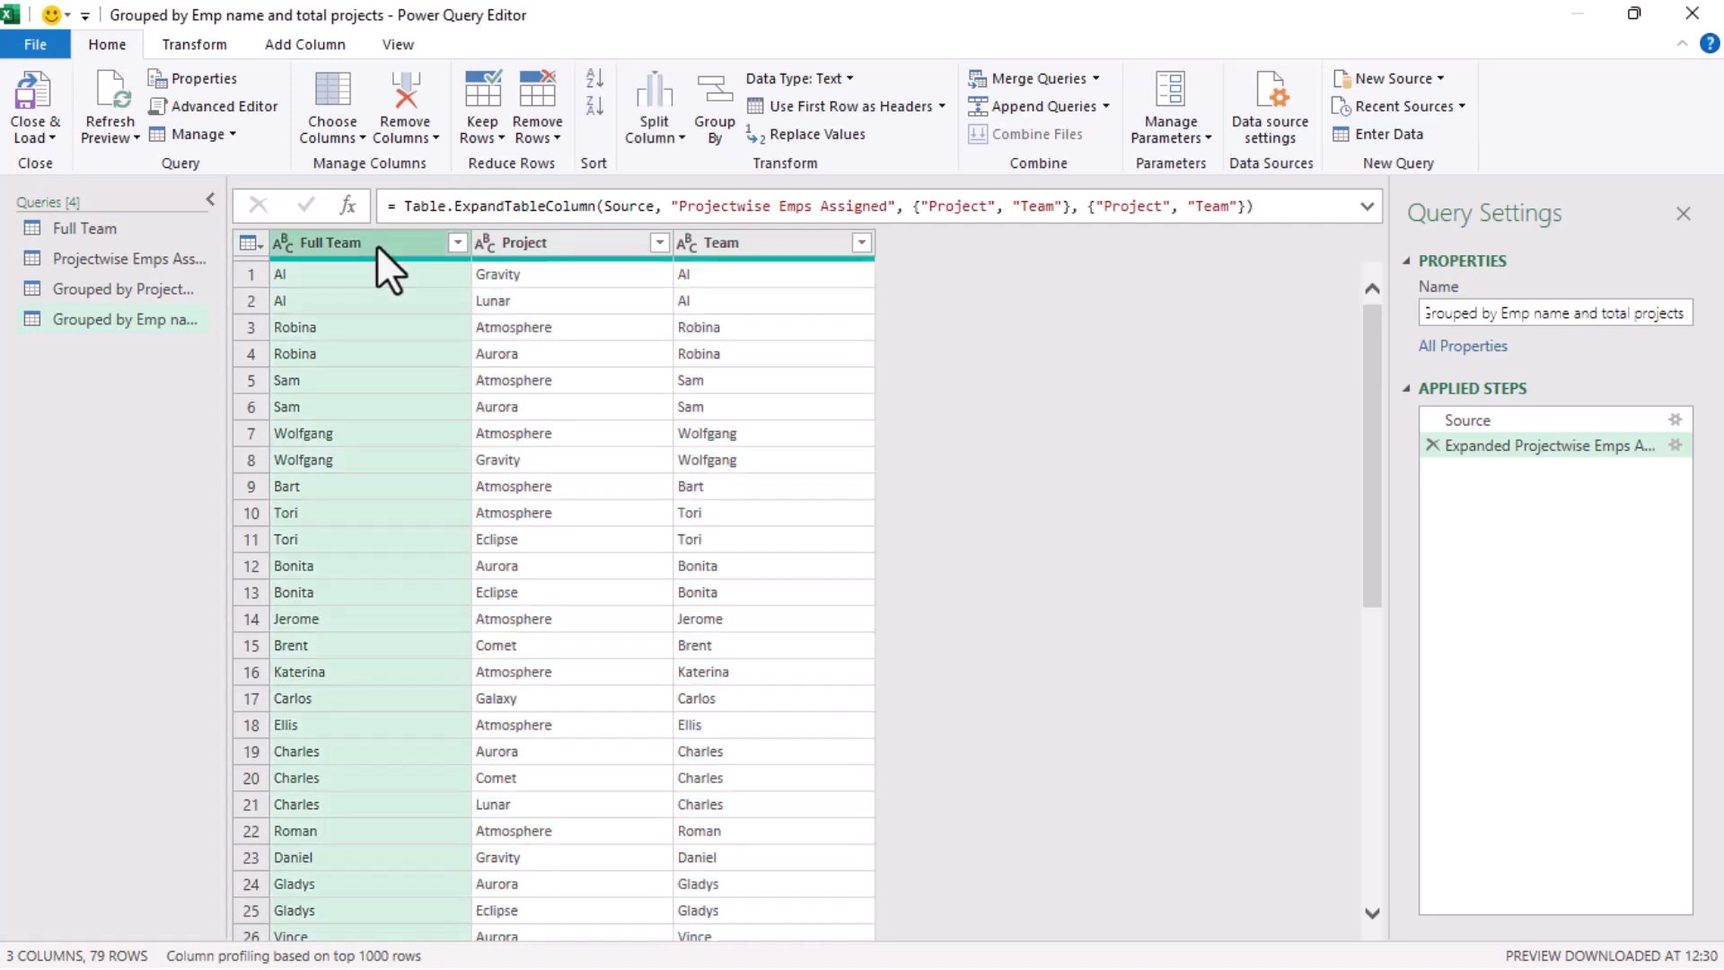
left_click(728, 135)
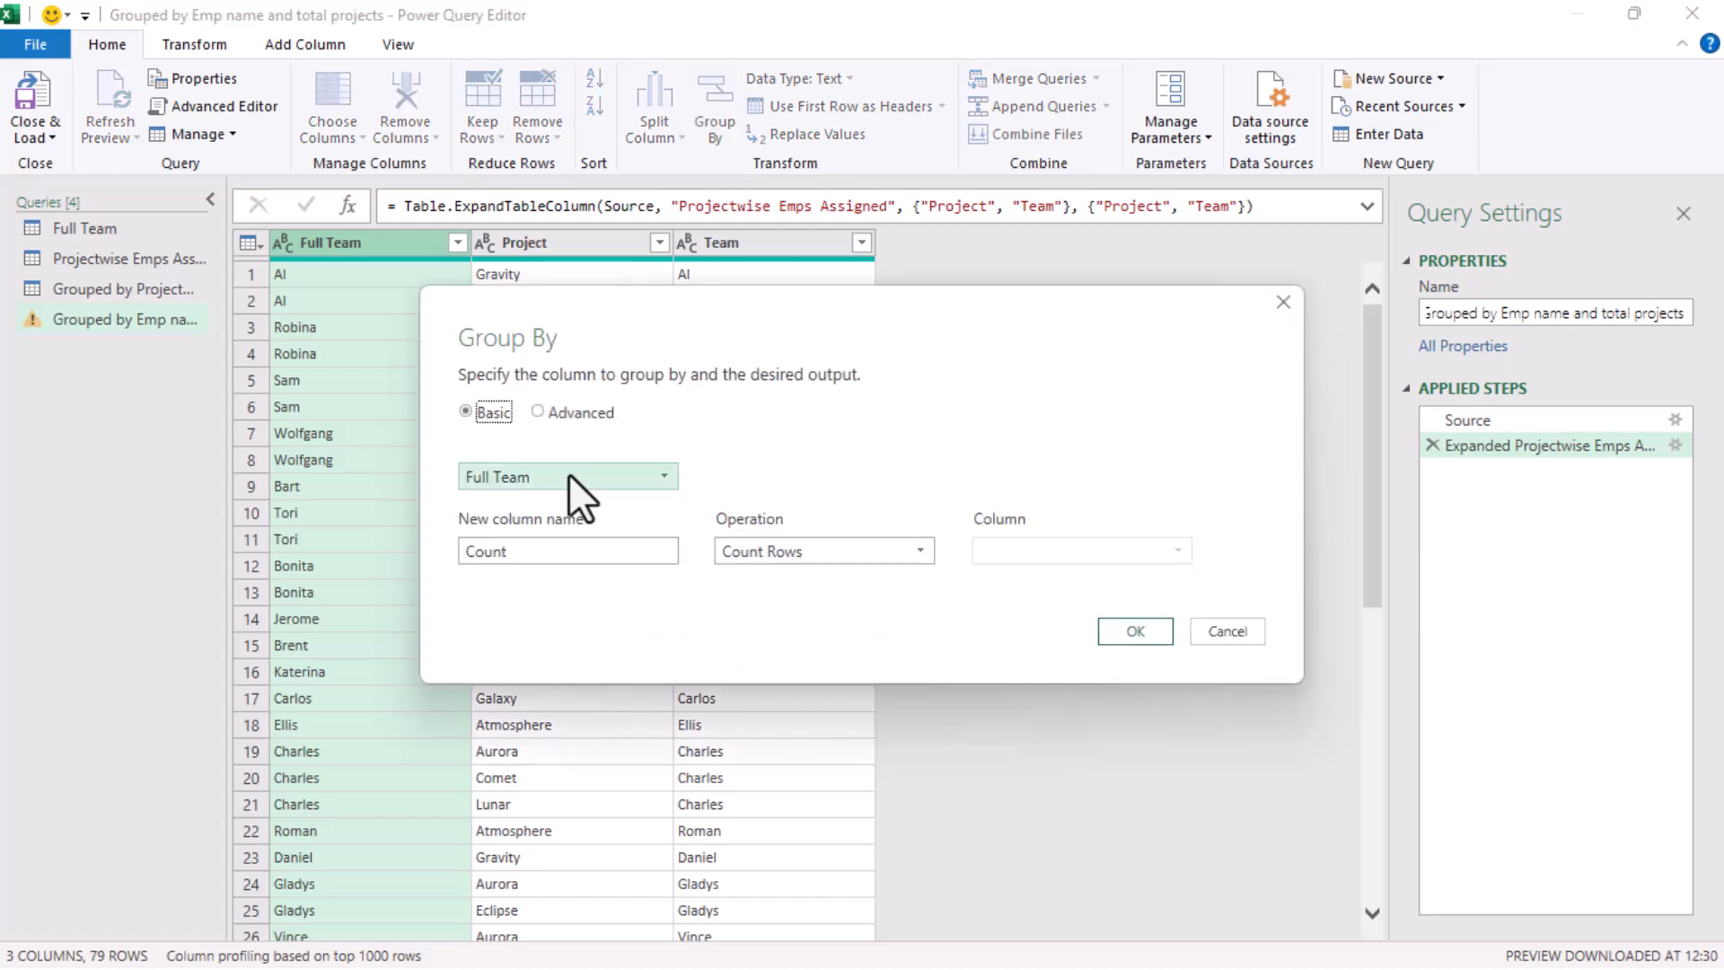
left_click(1135, 632)
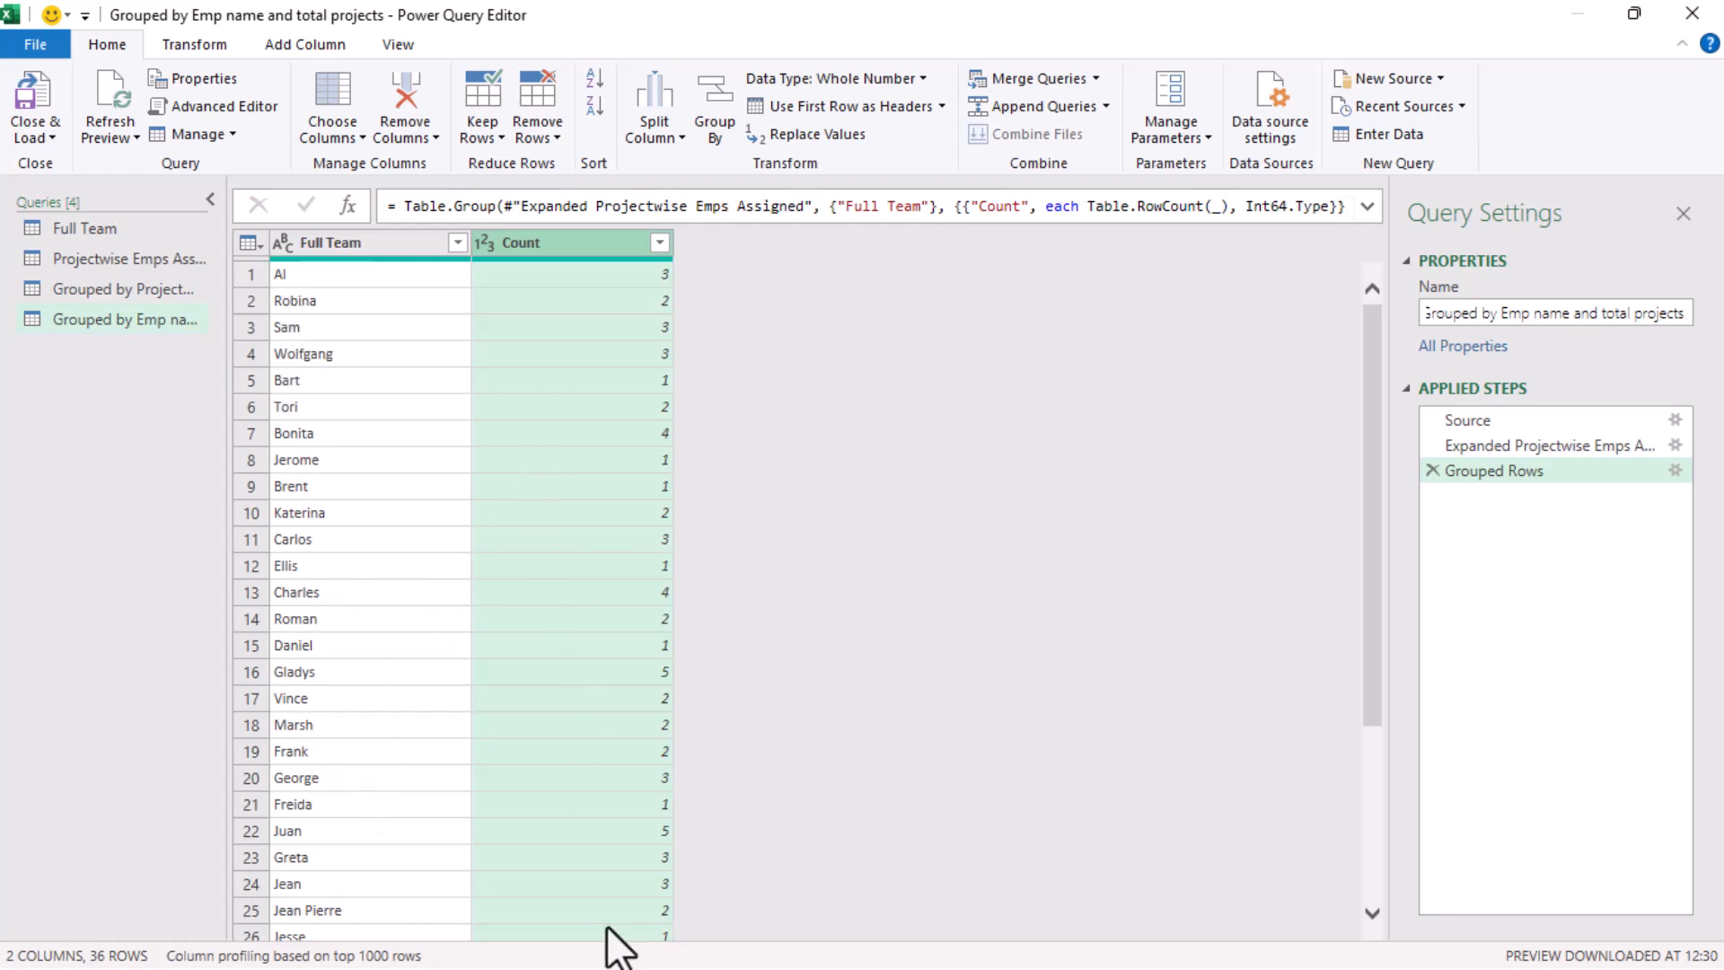
scroll(602, 590, "down", 3)
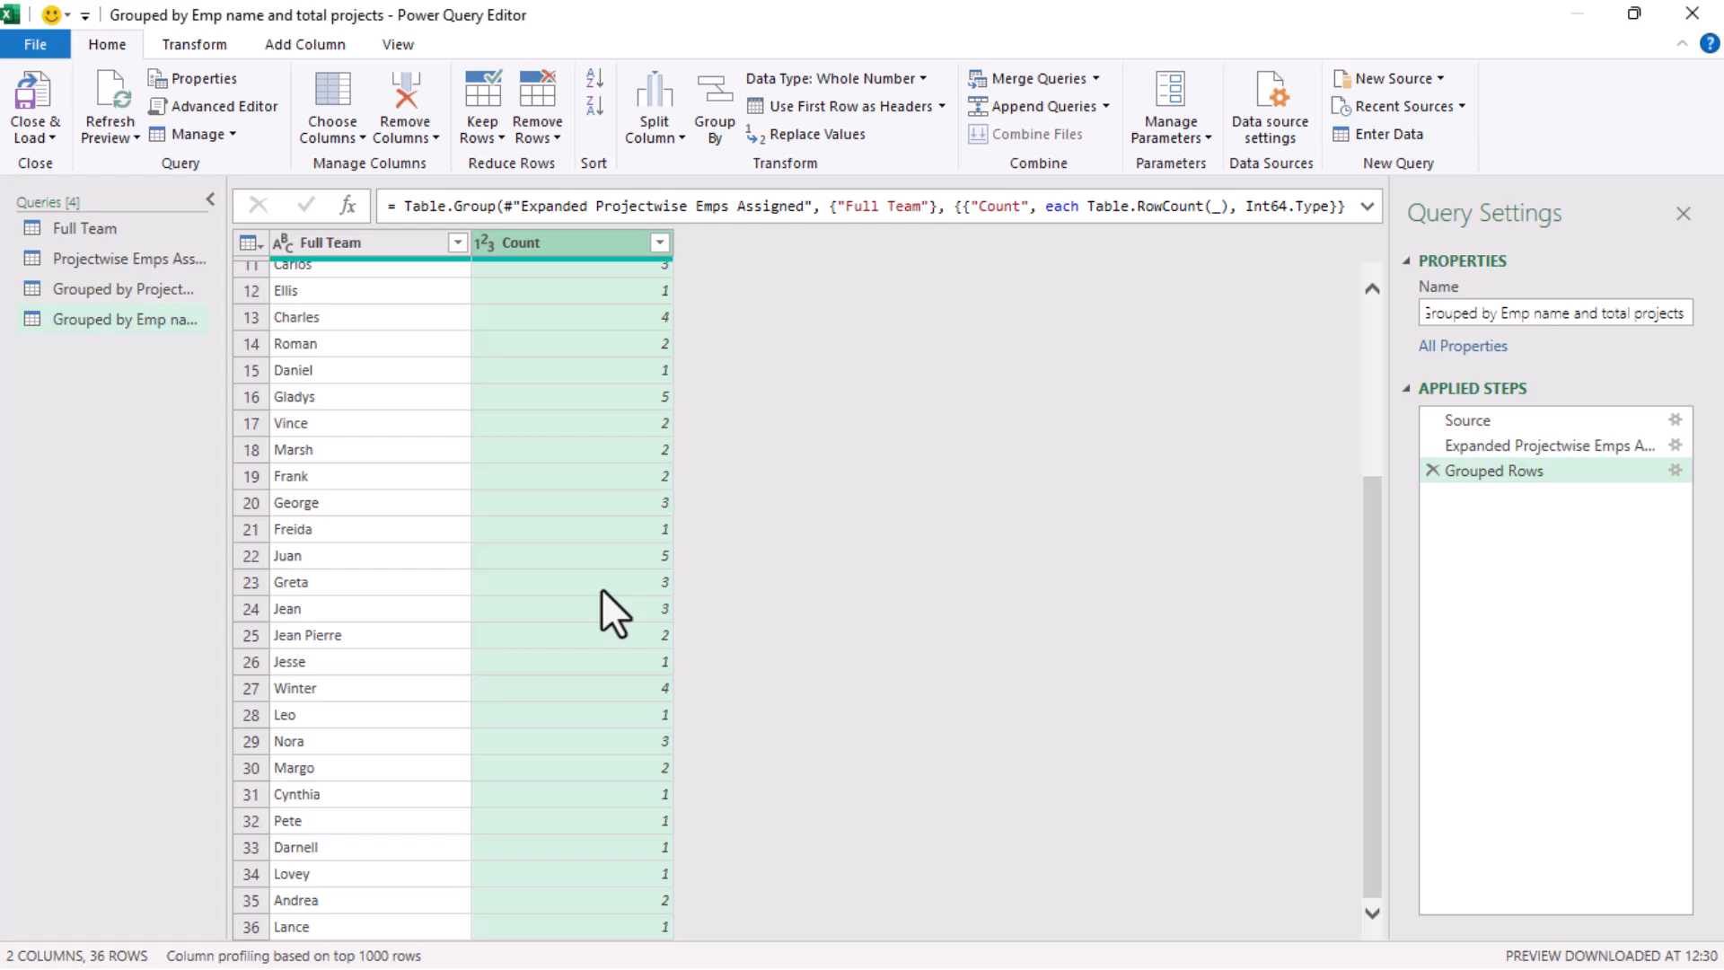
scroll(602, 589, "up", 3)
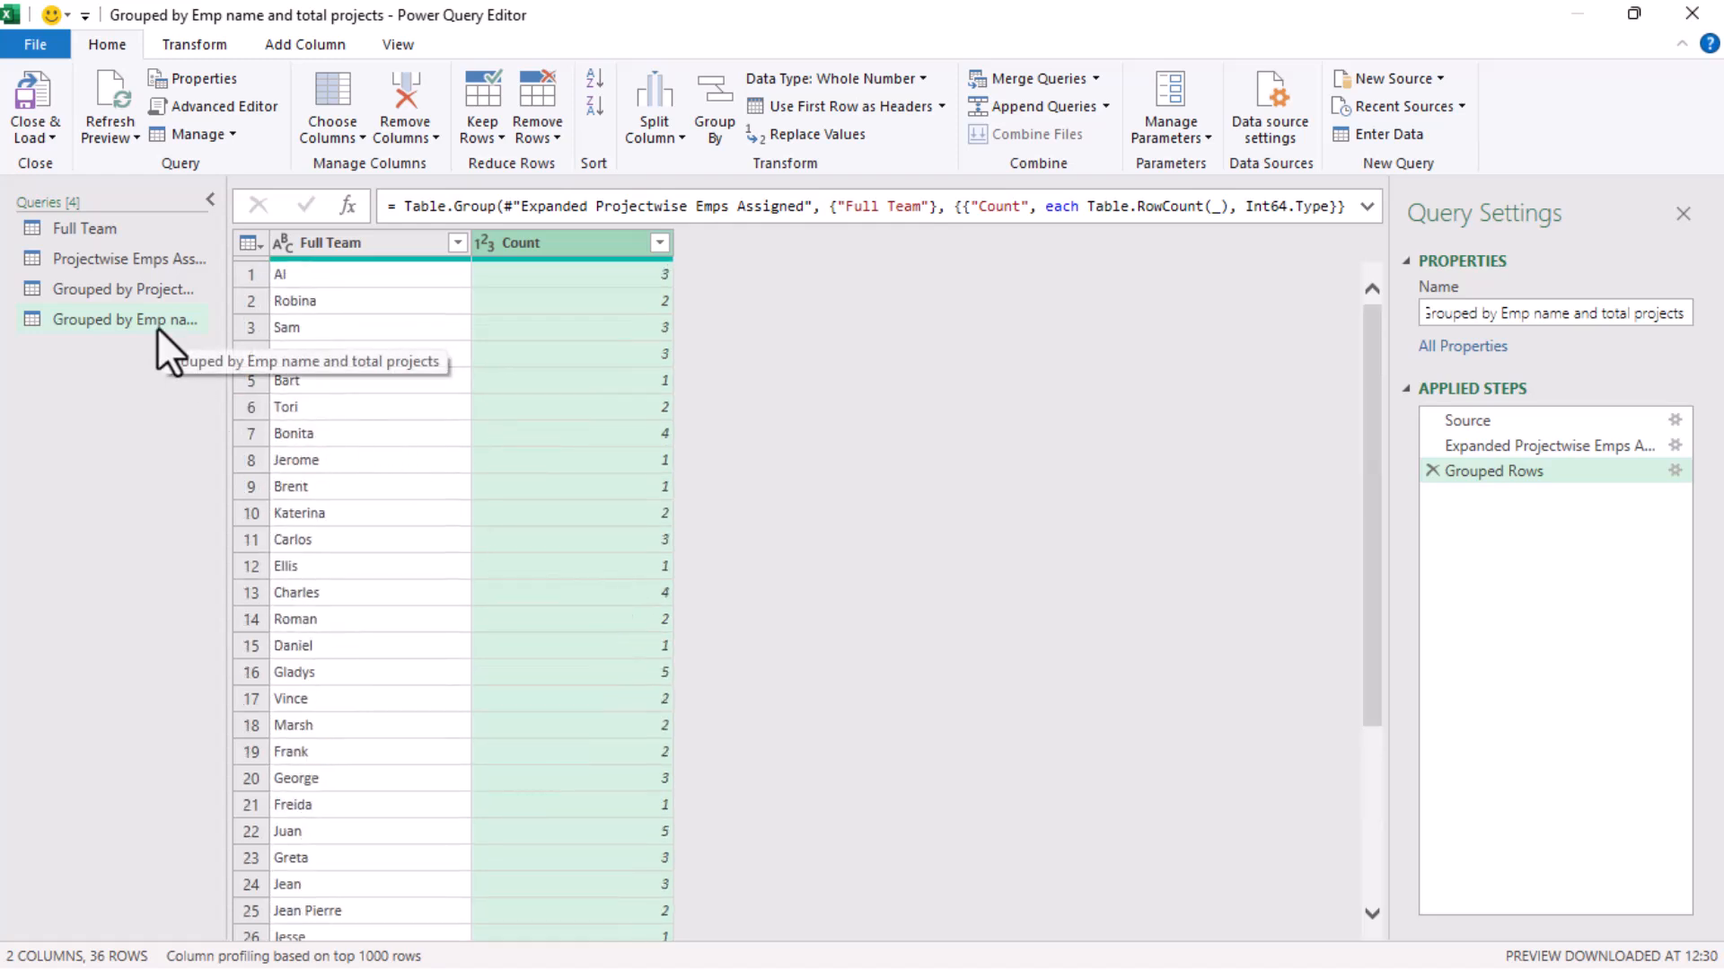
Sort the Grouped by Emp name and total projects query by Full Team in ascending order
left_click(165, 289)
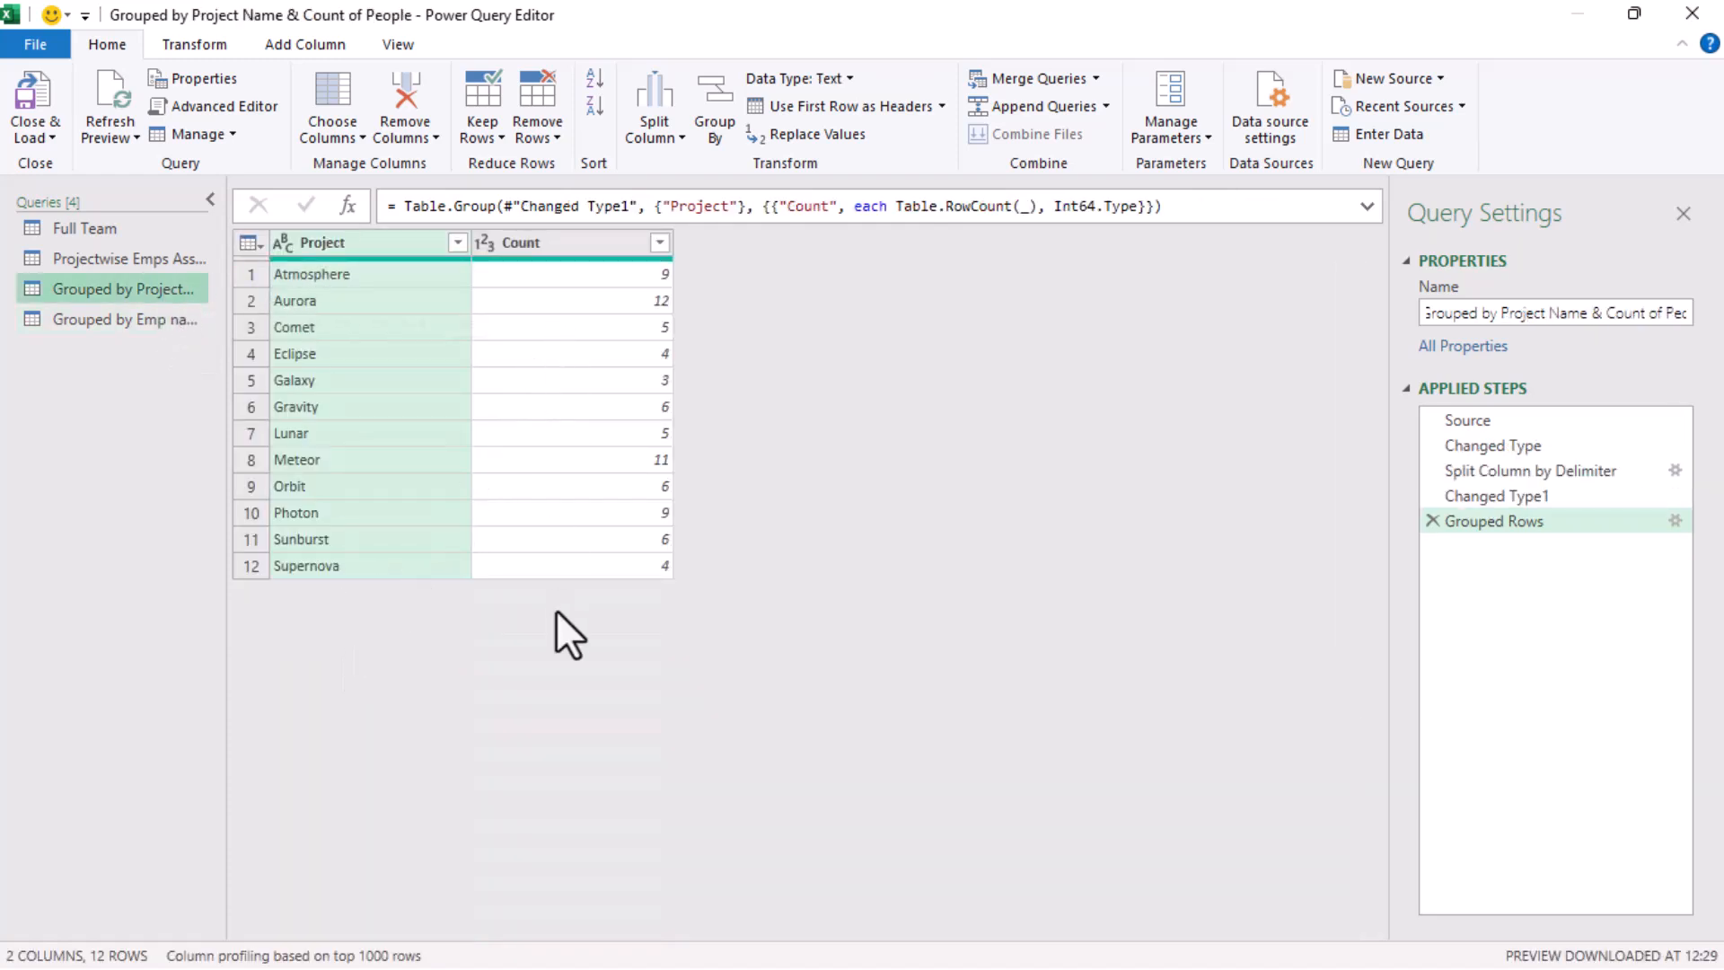
left_click(152, 325)
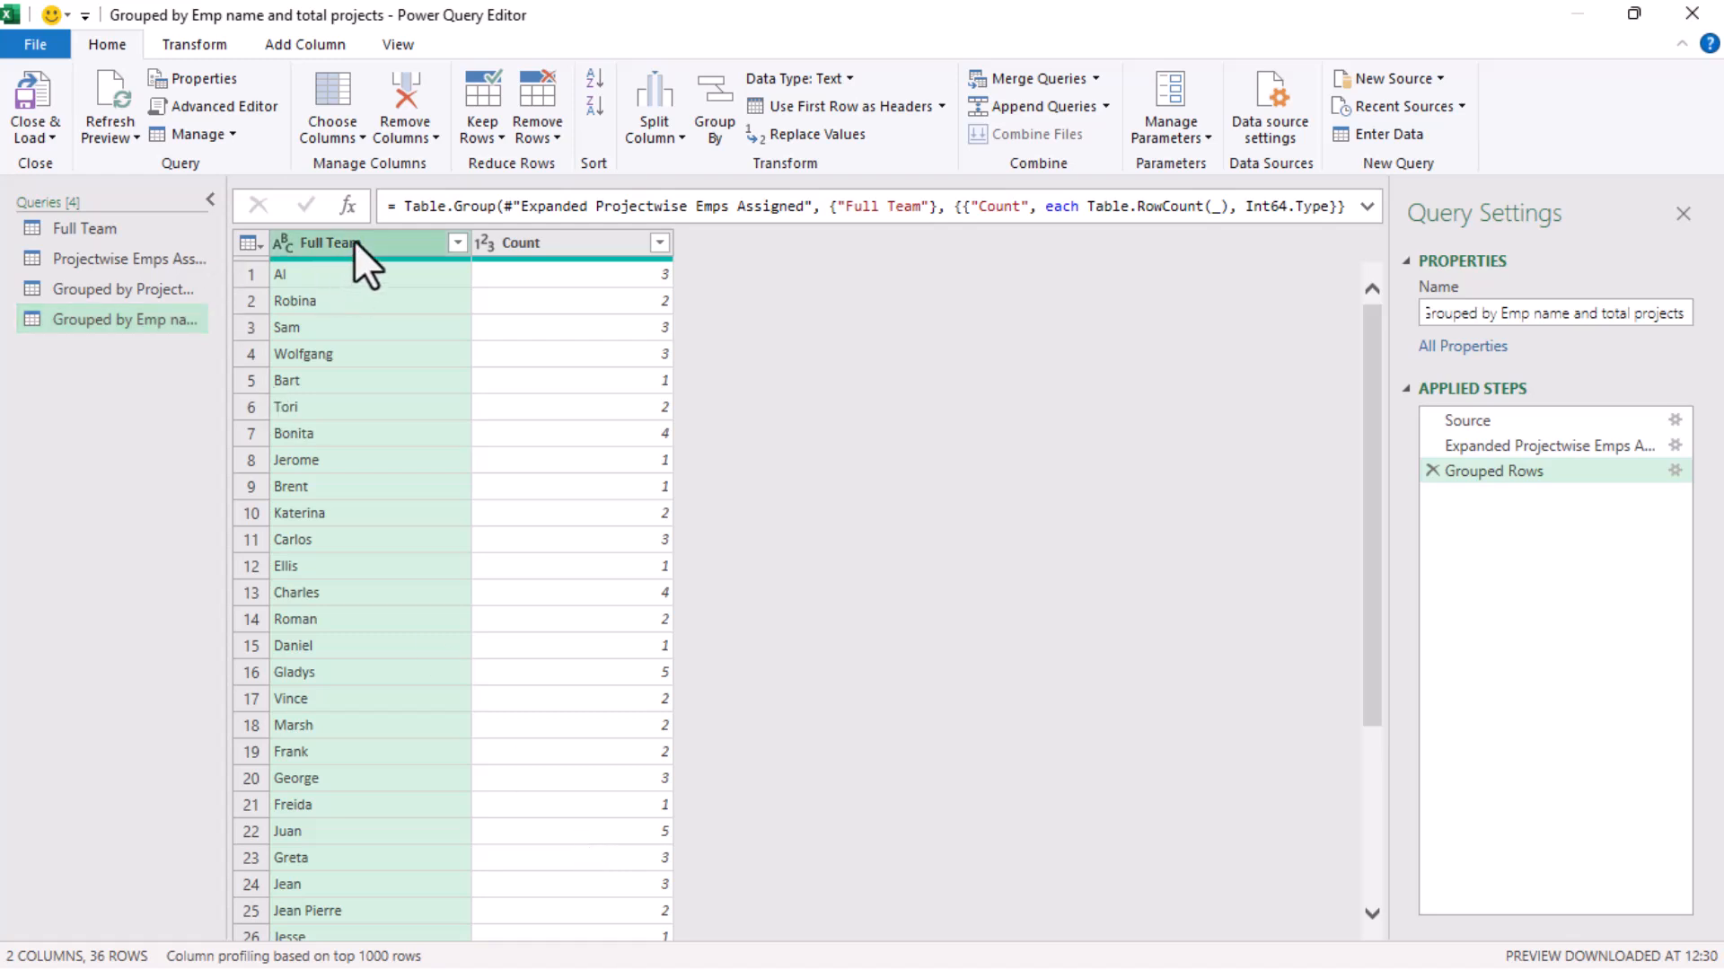
left_click(591, 70)
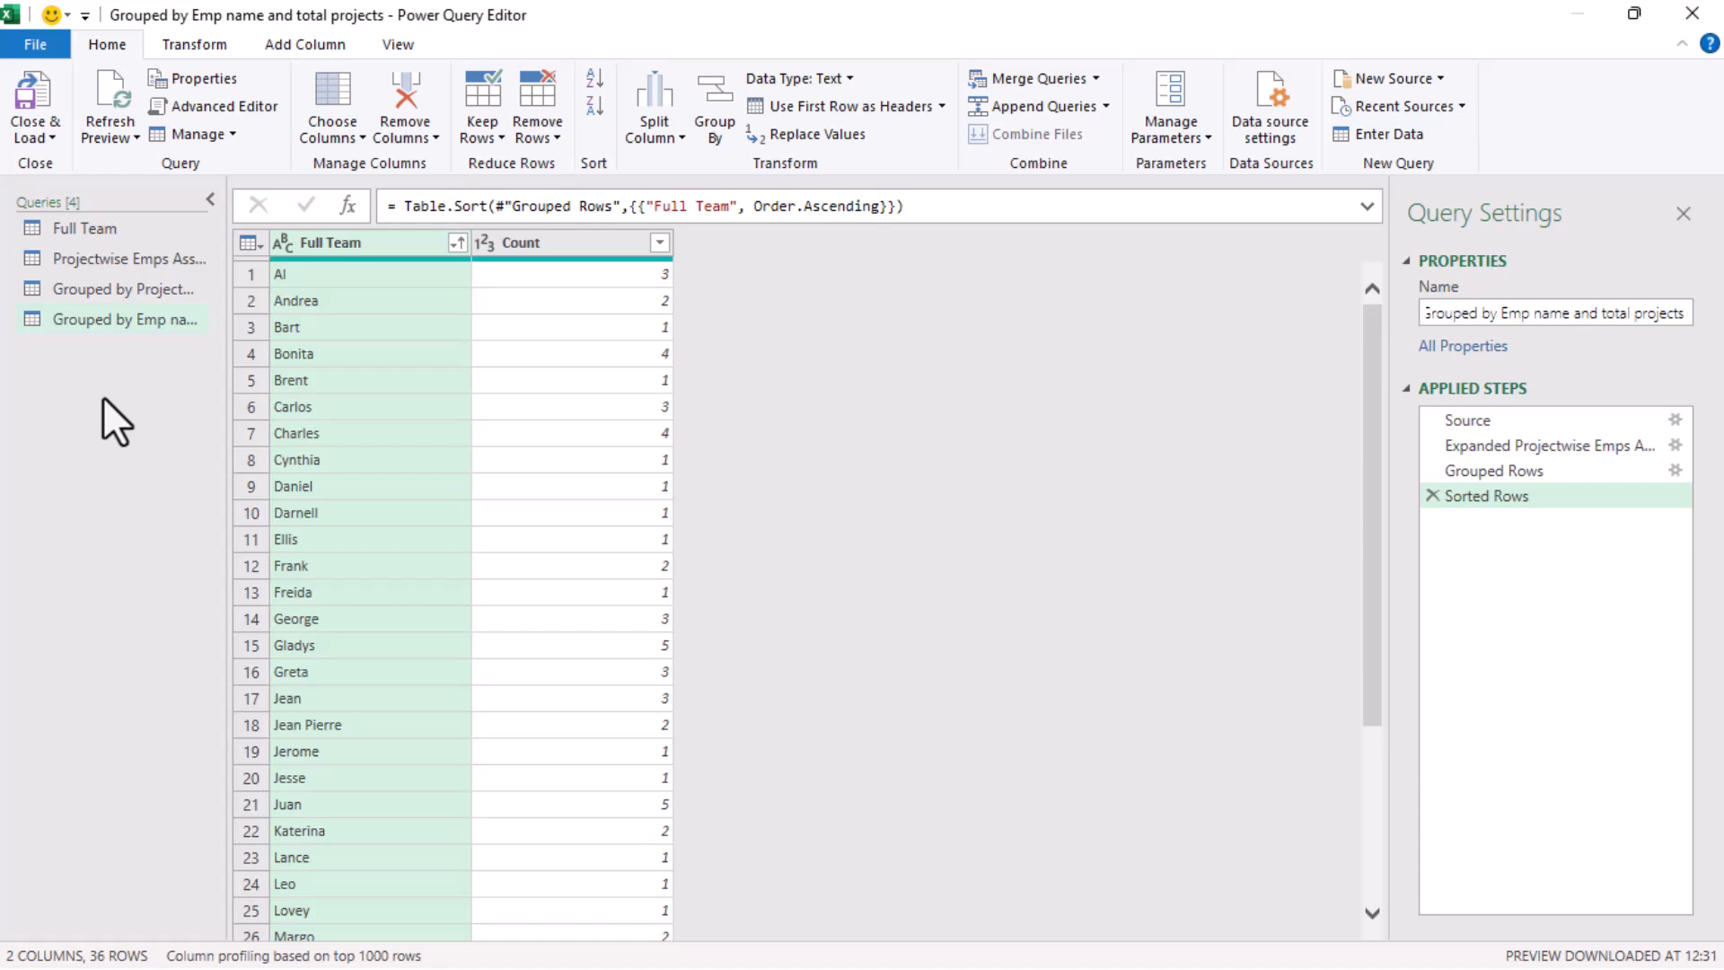
Start another merge as a new query, with Full Team as the first table and Projectwise Emps Assigned as the second
left_click(145, 256)
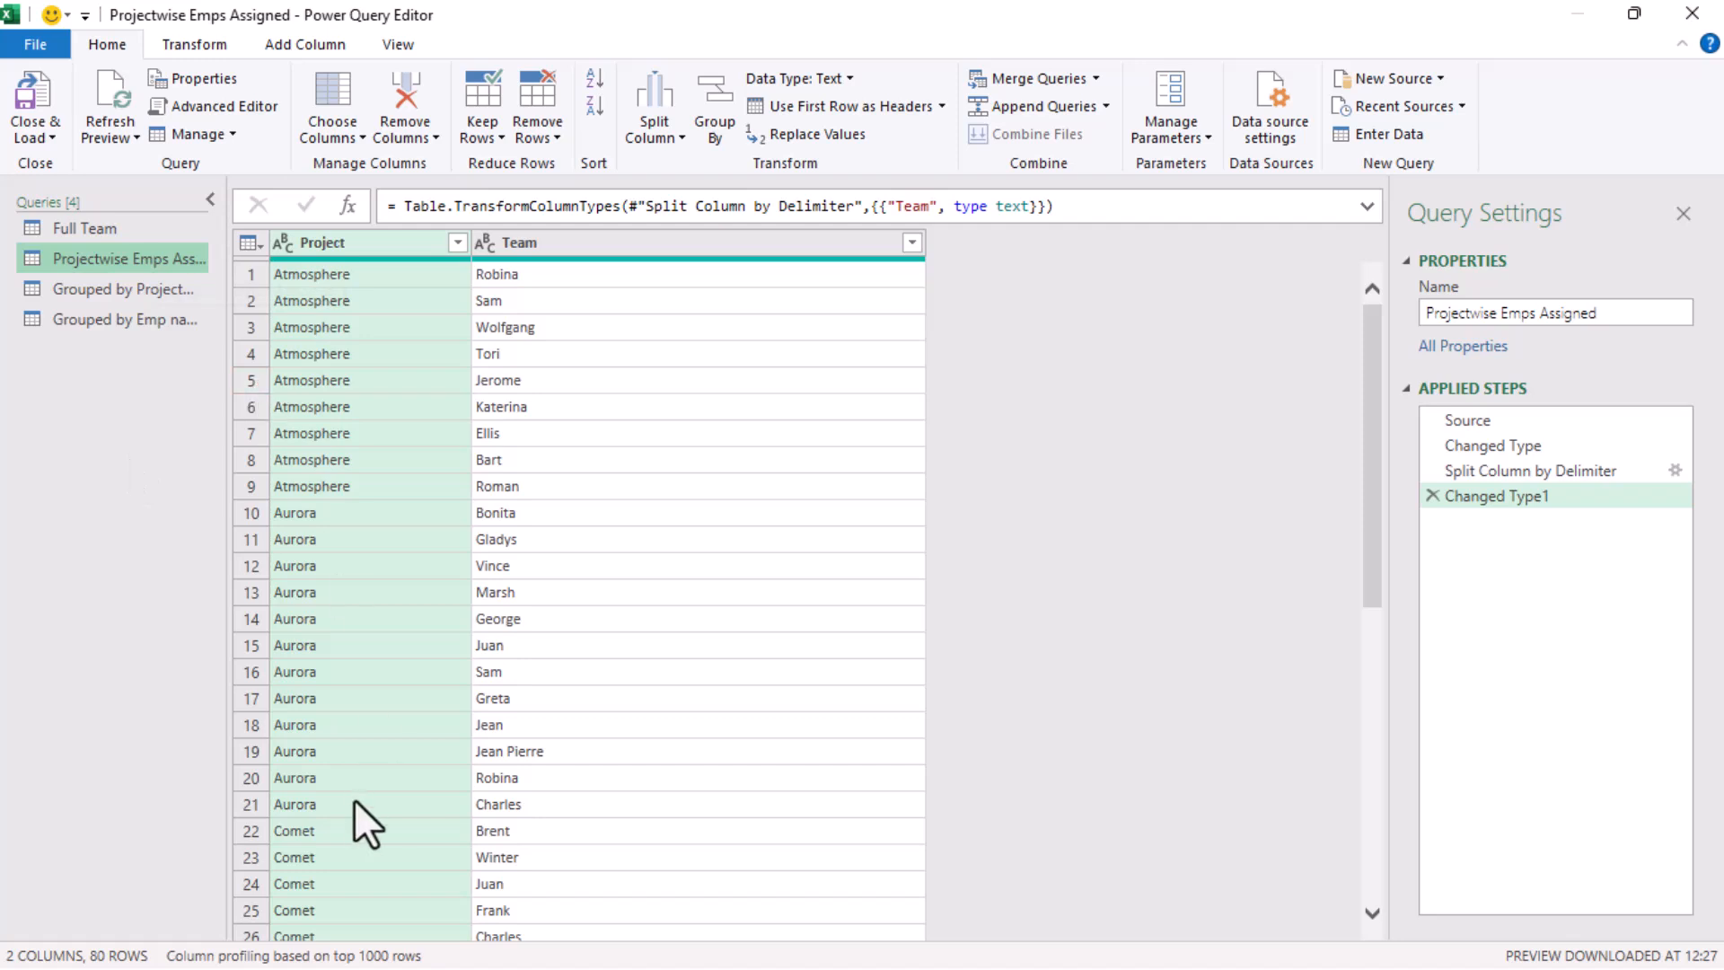
left_click(95, 220)
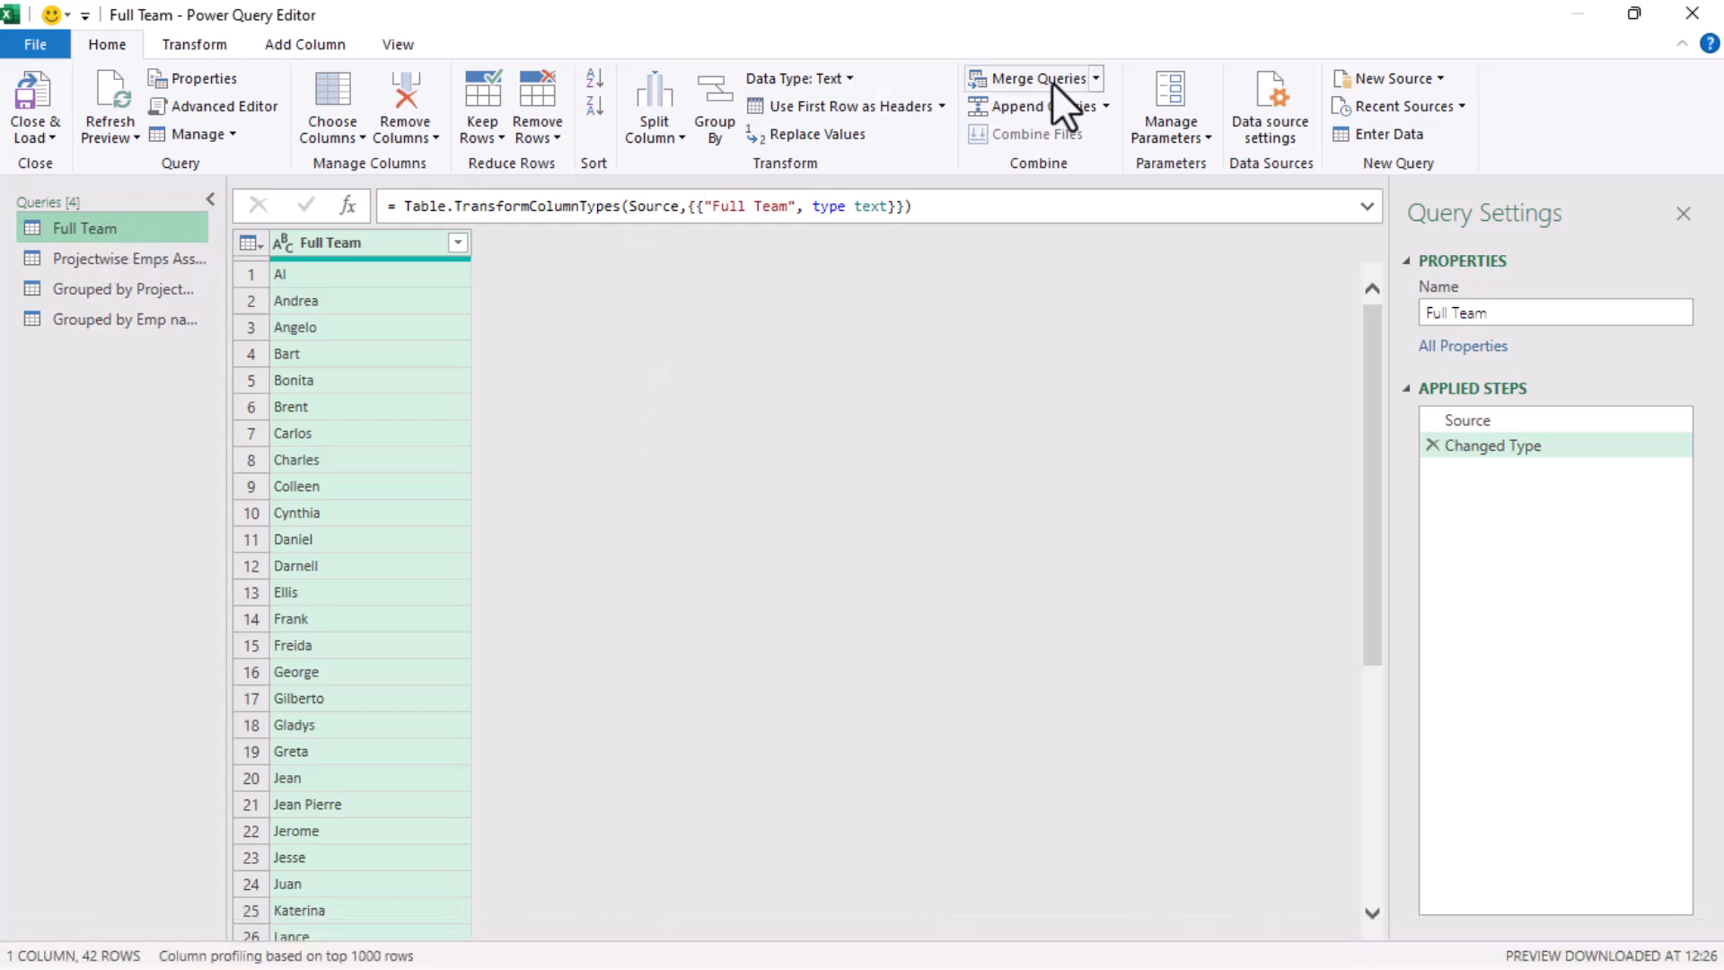
left_click(1096, 81)
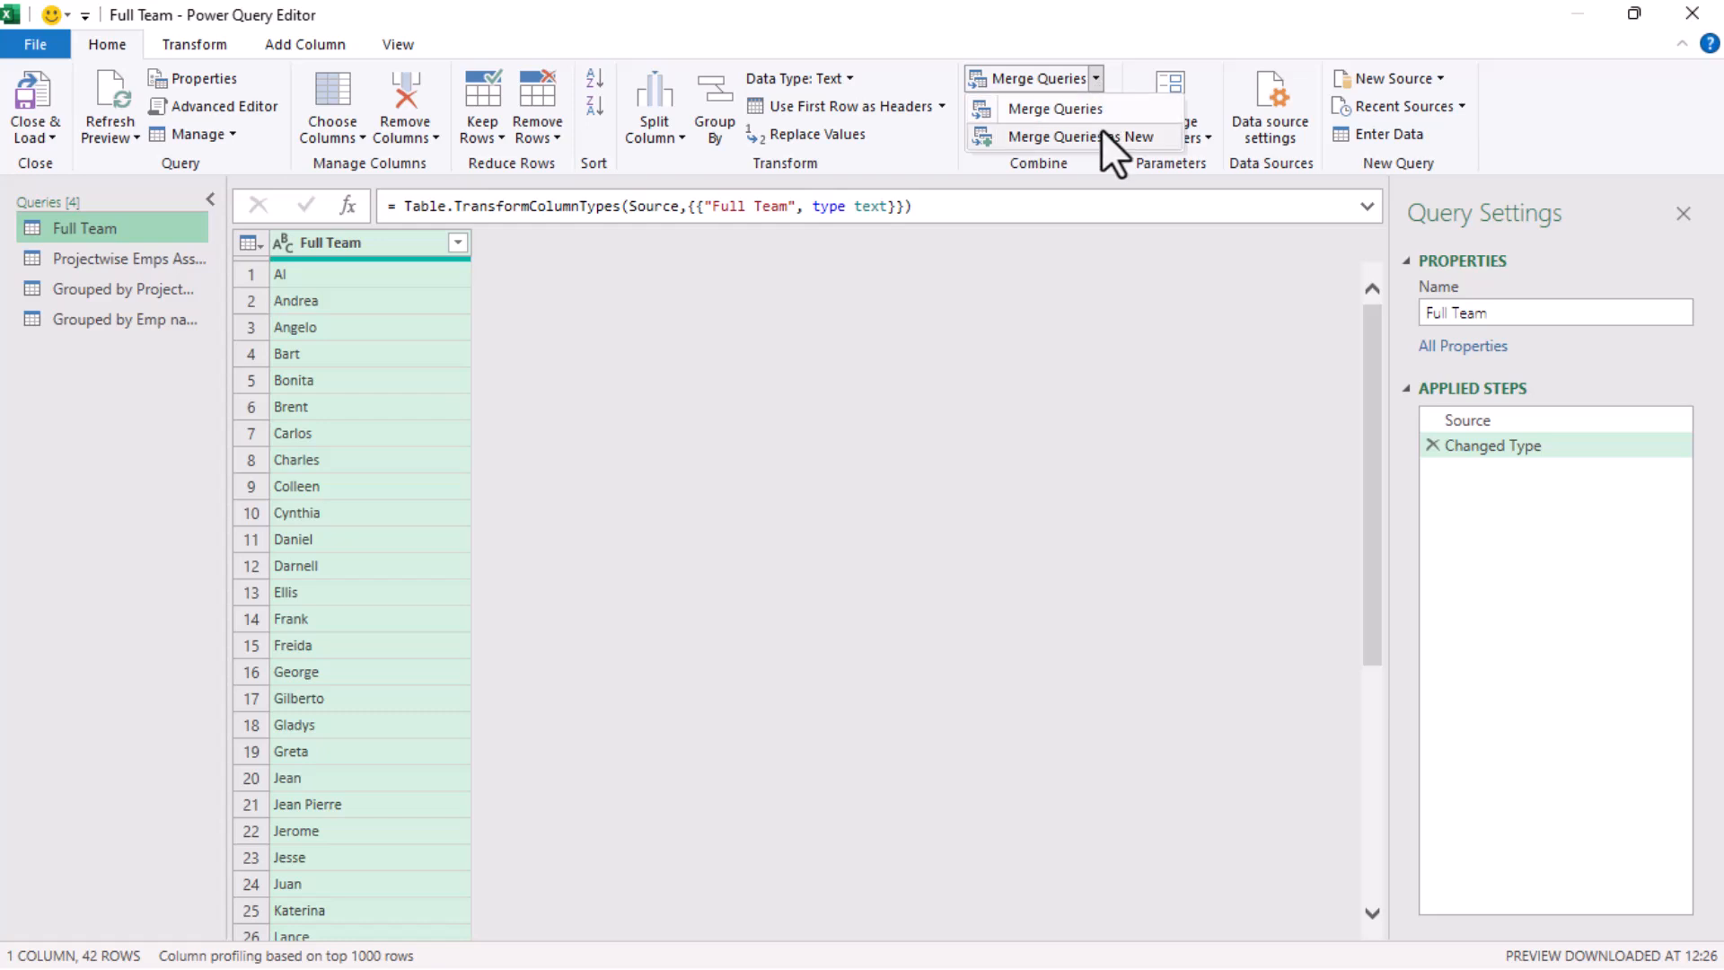
left_click(1101, 130)
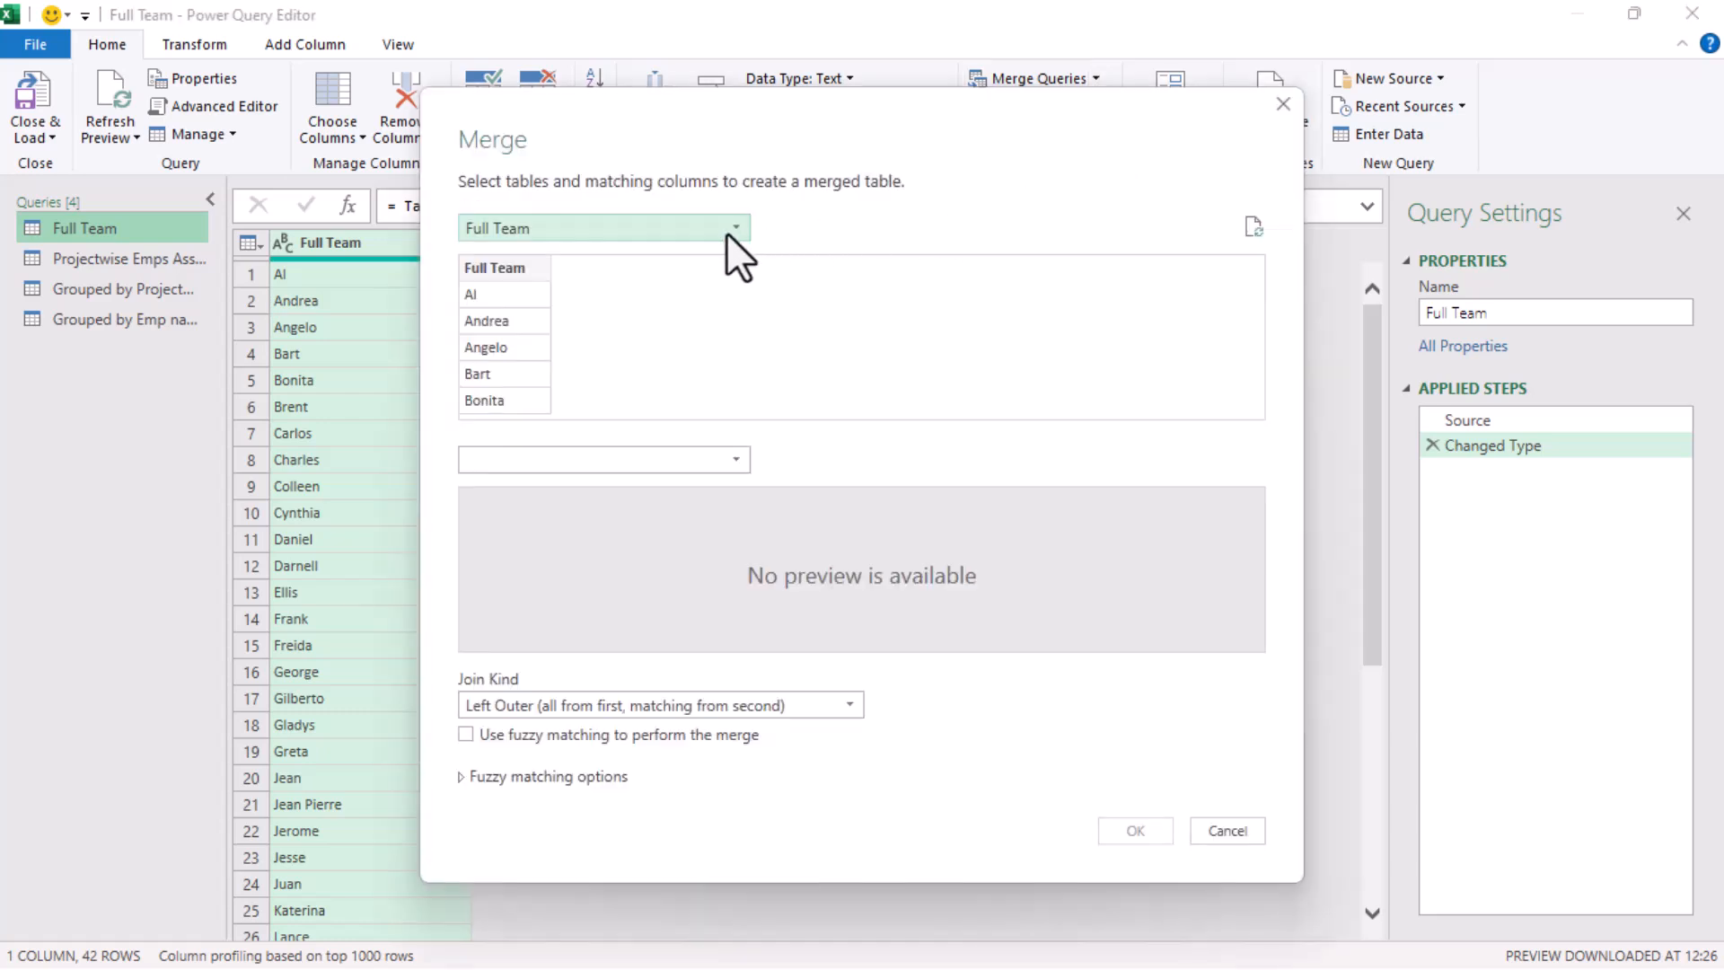
left_click(618, 460)
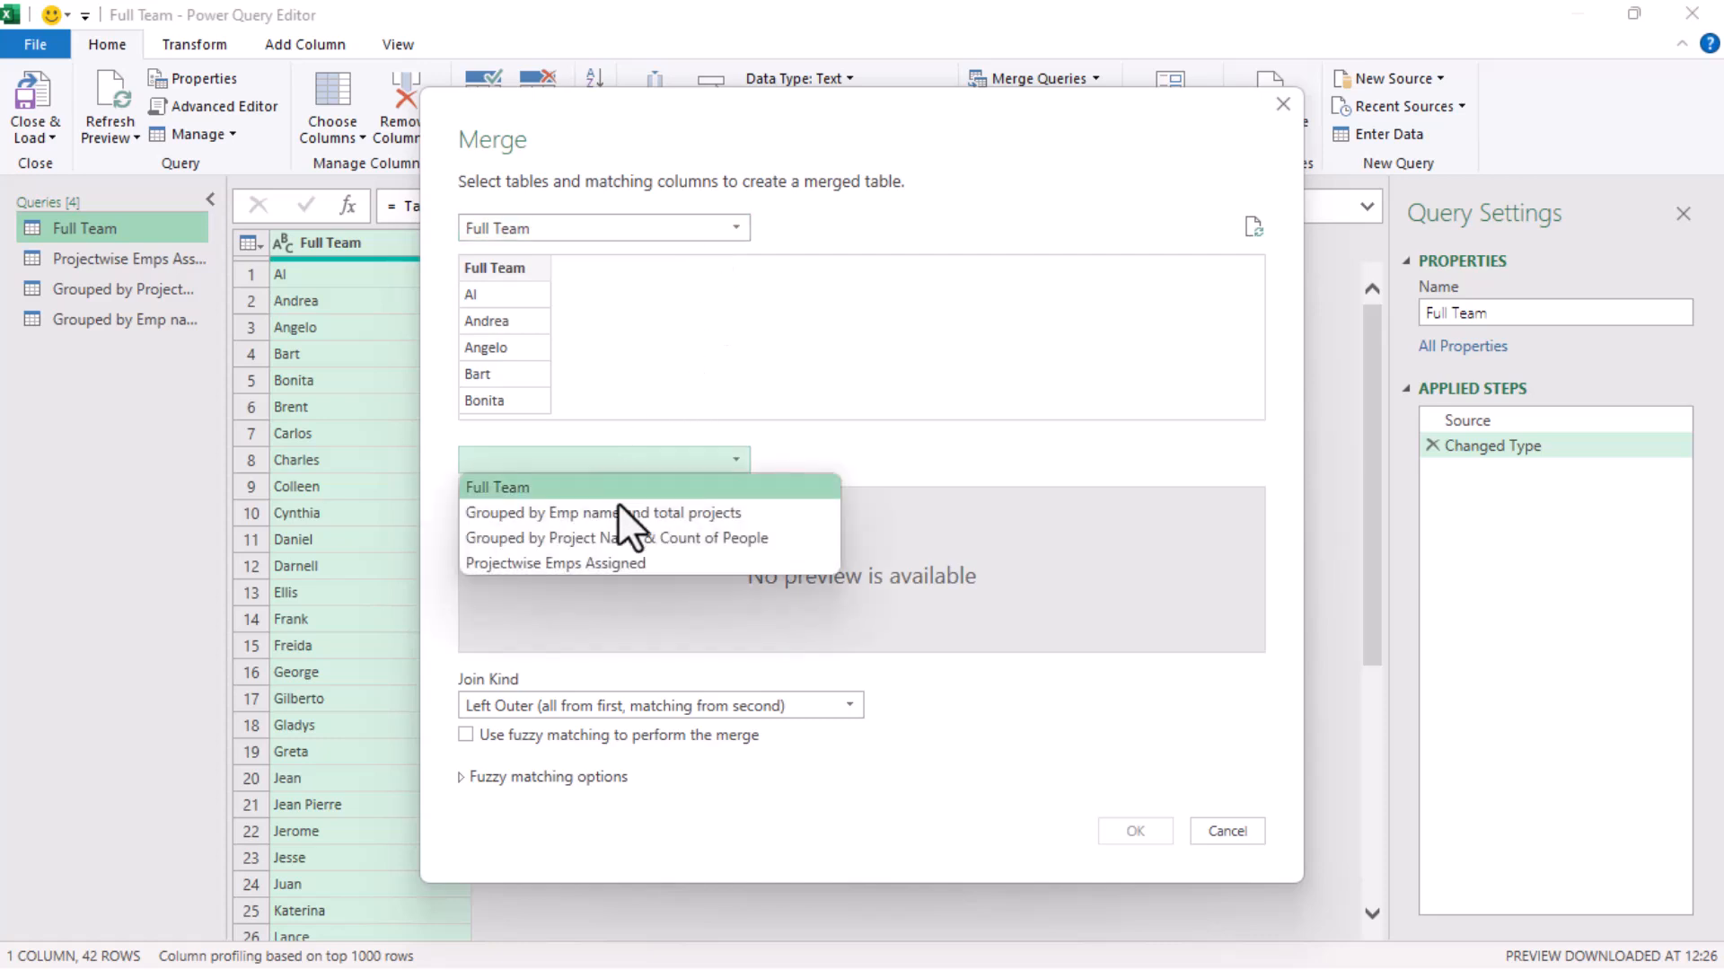
left_click(616, 564)
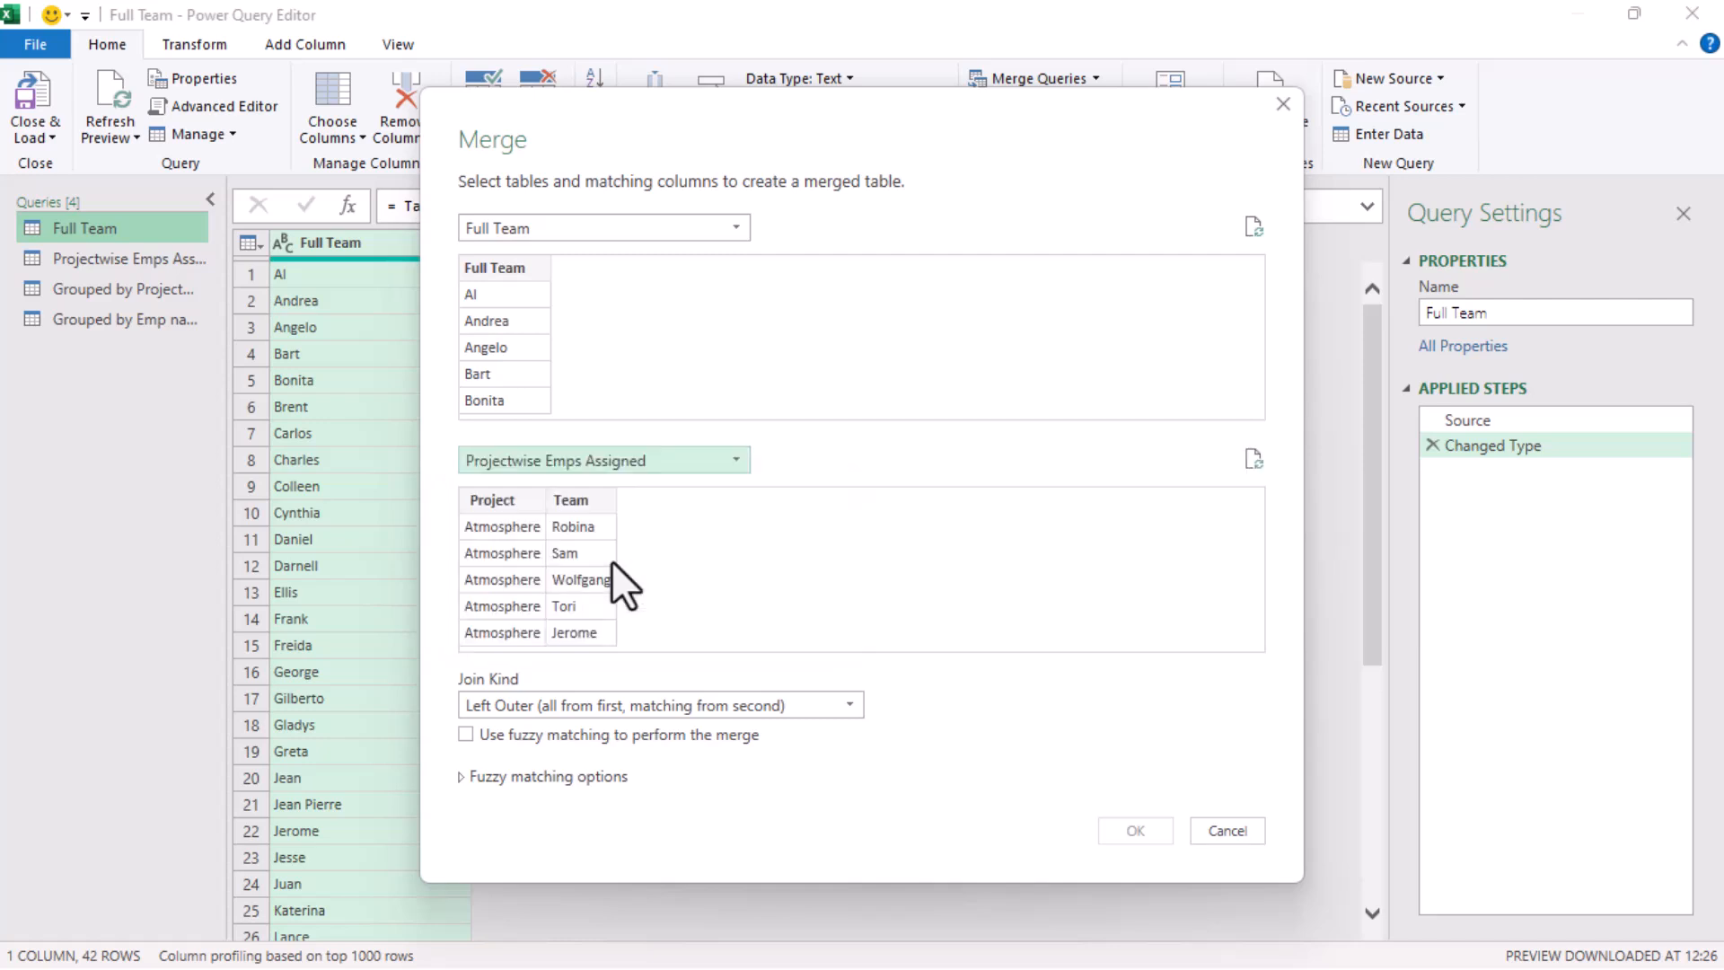
Match the Full Team column to the Team column and create the merge with a Left Anti (rows only in first) join
left_click(513, 263)
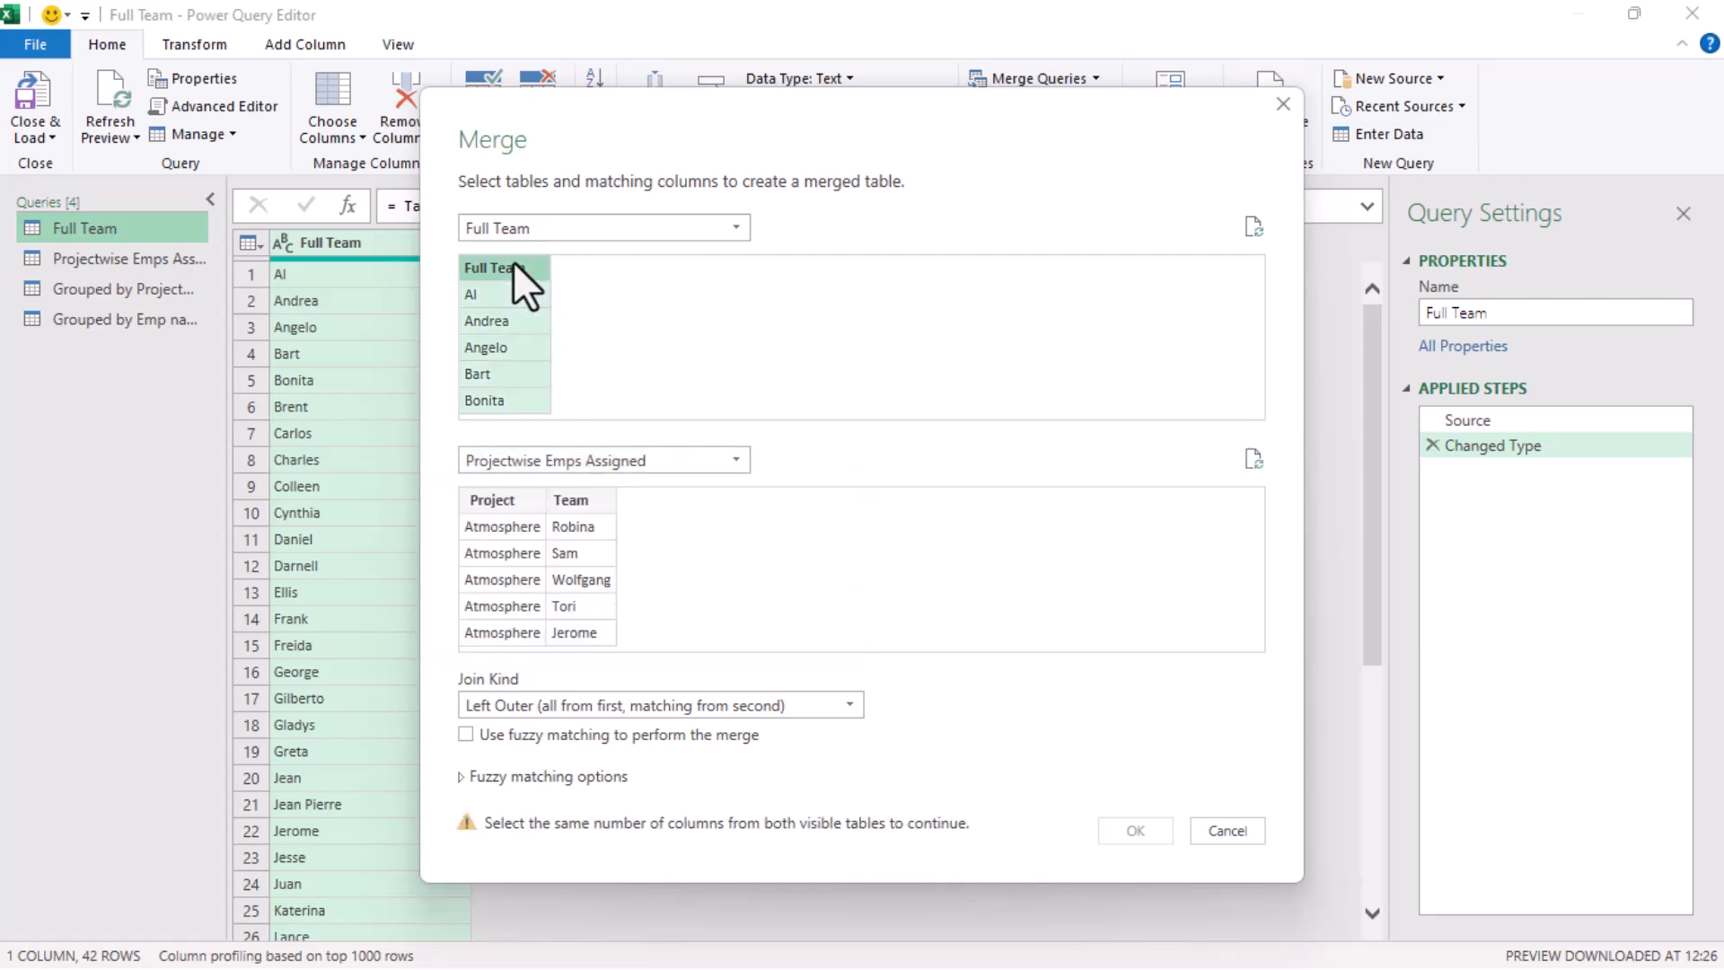
left_click(585, 500)
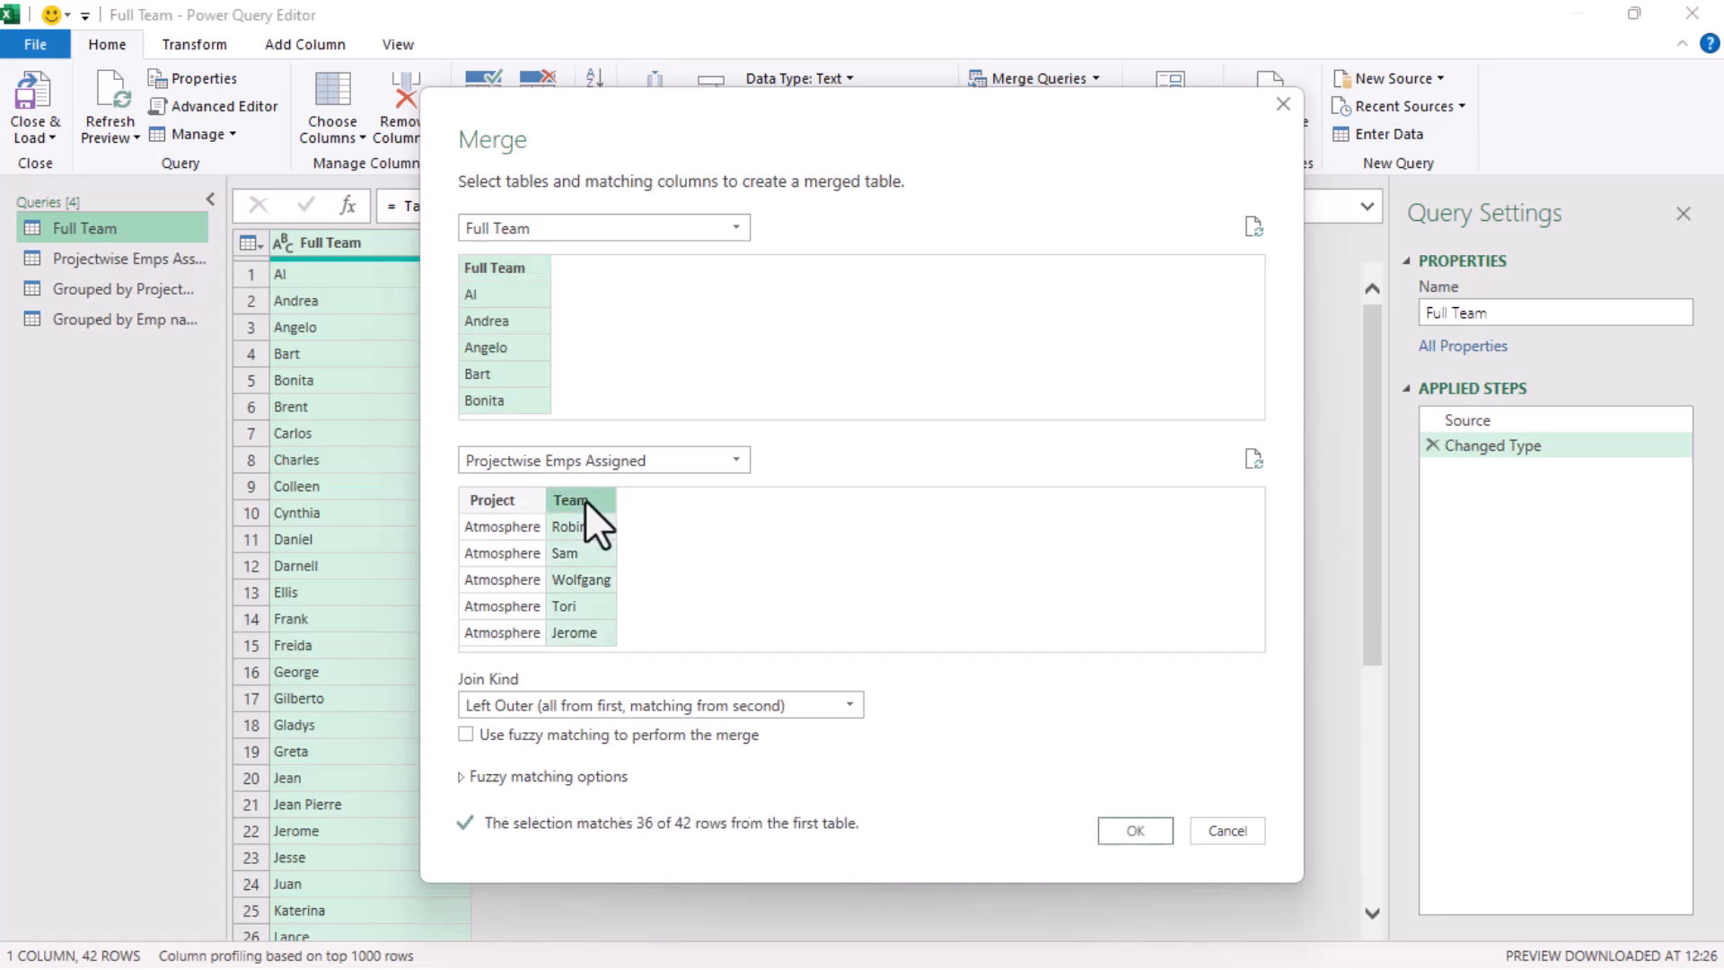
left_click(615, 709)
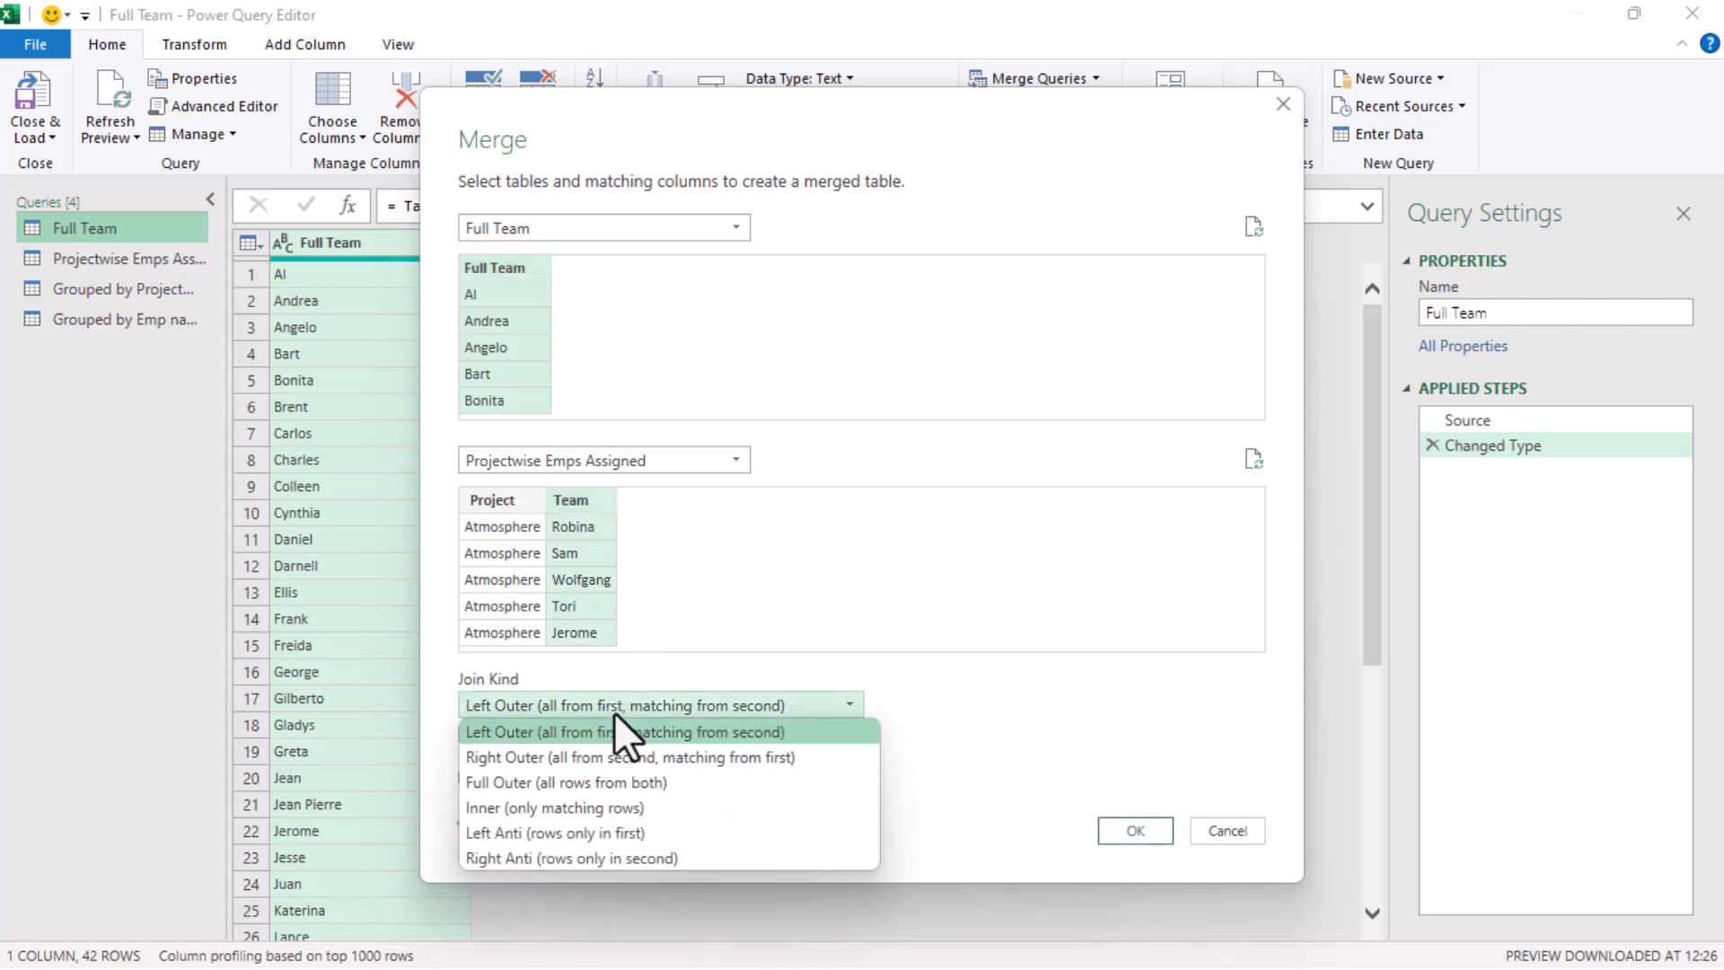
left_click(601, 835)
left_click(1130, 824)
left_click(1130, 822)
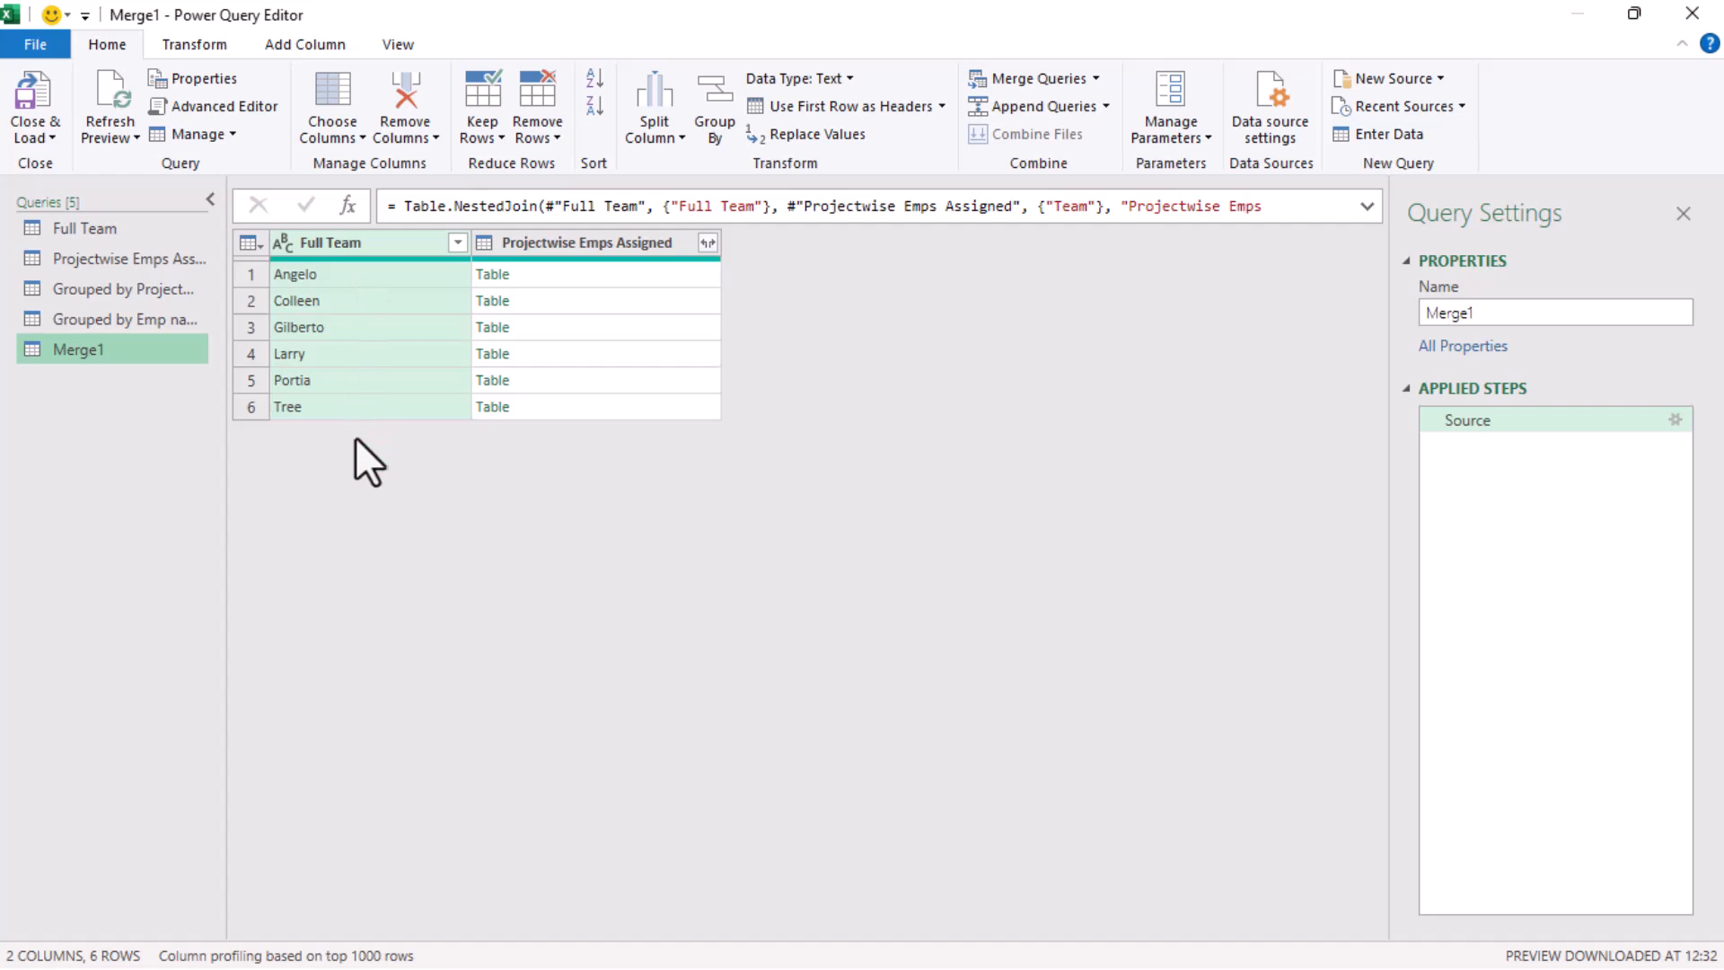
Rename the new merged query as Not Assigned and expand its Projectwise Emps Assigned column into Project and Team without the original name as prefix
left_click(1485, 317)
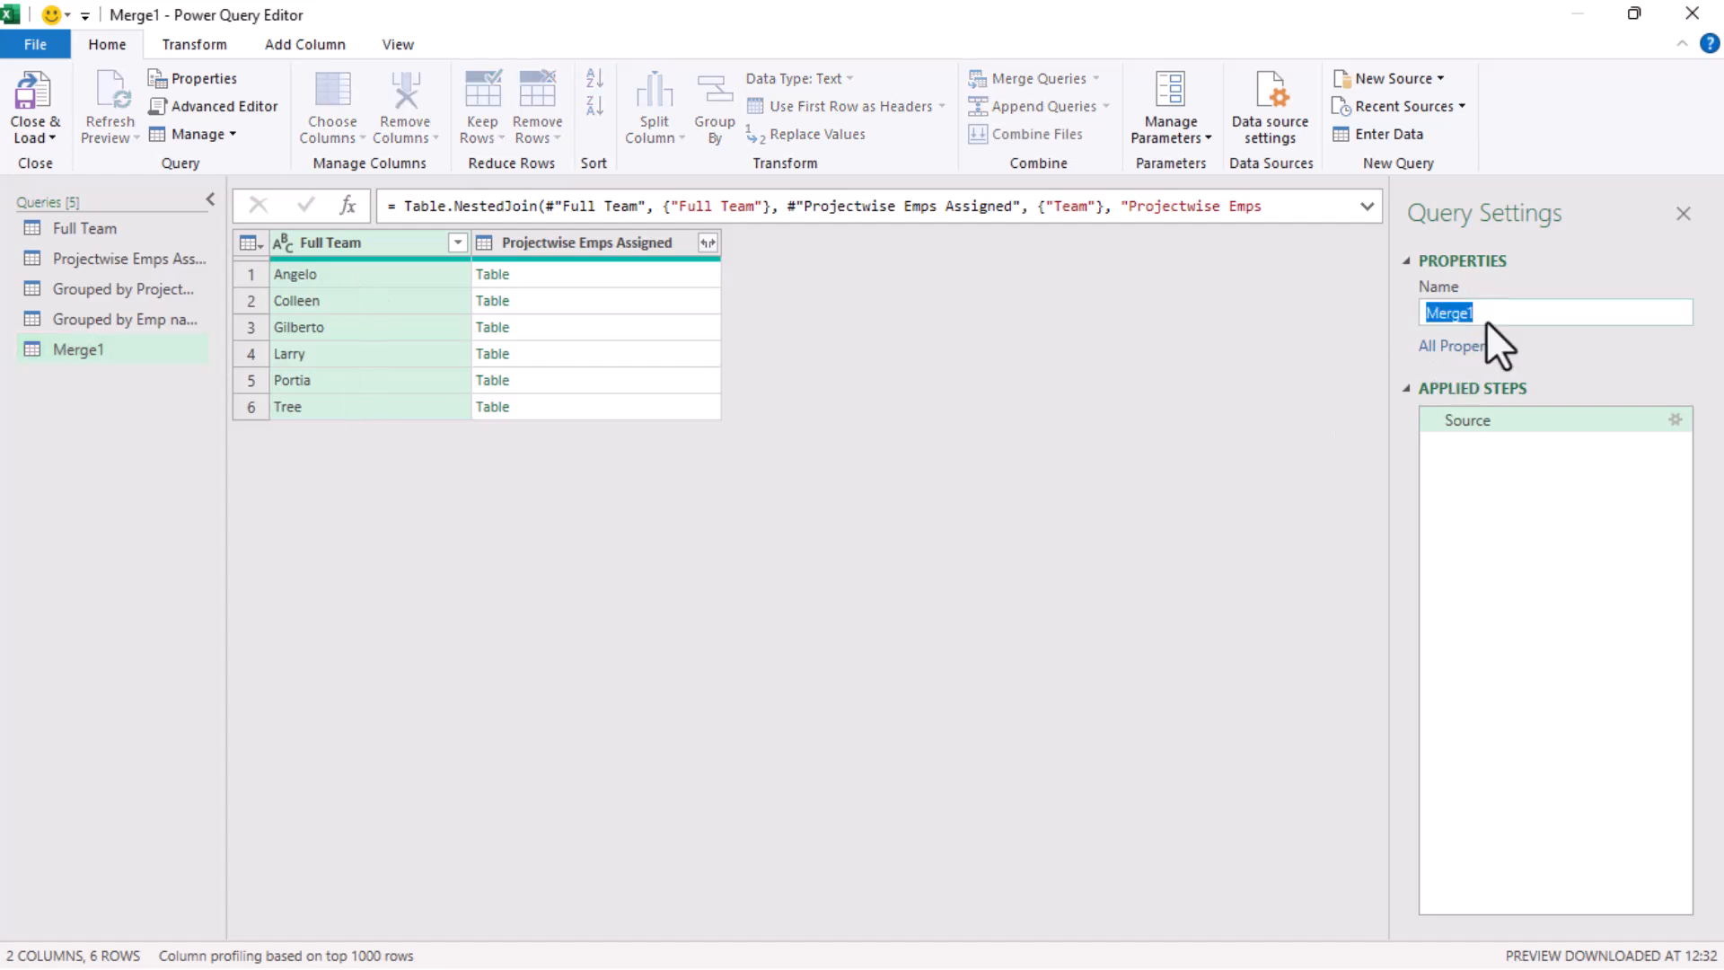
type("Not Assigned")
key("Return")
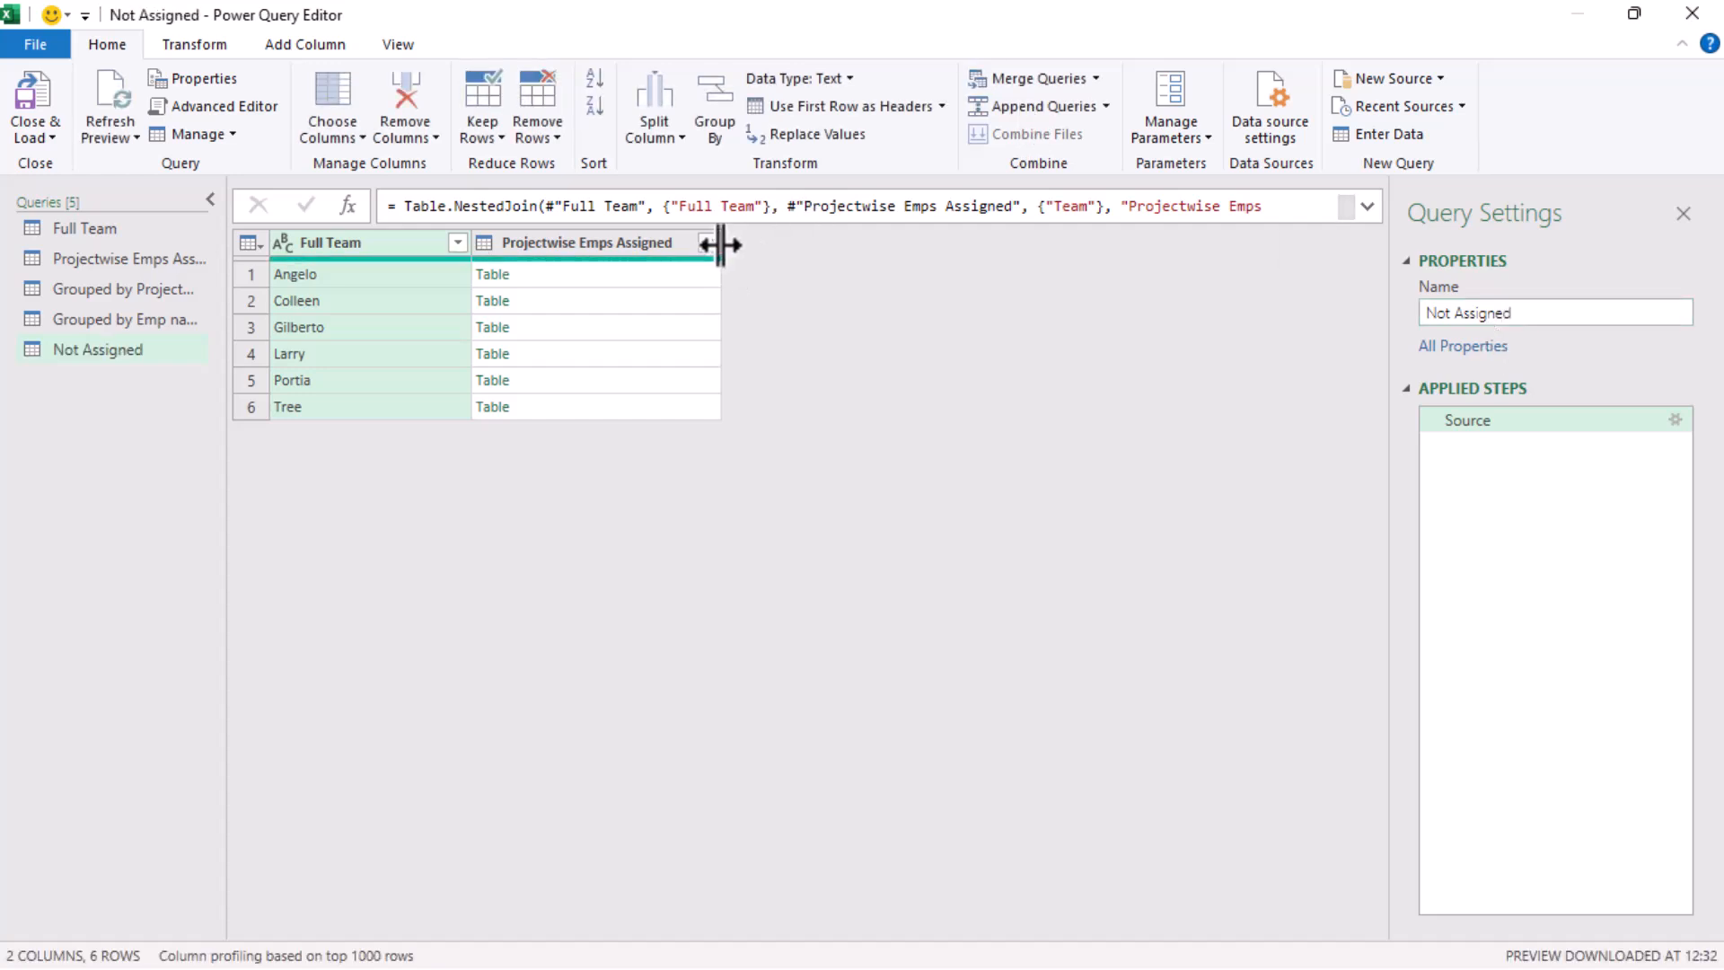
left_click(702, 244)
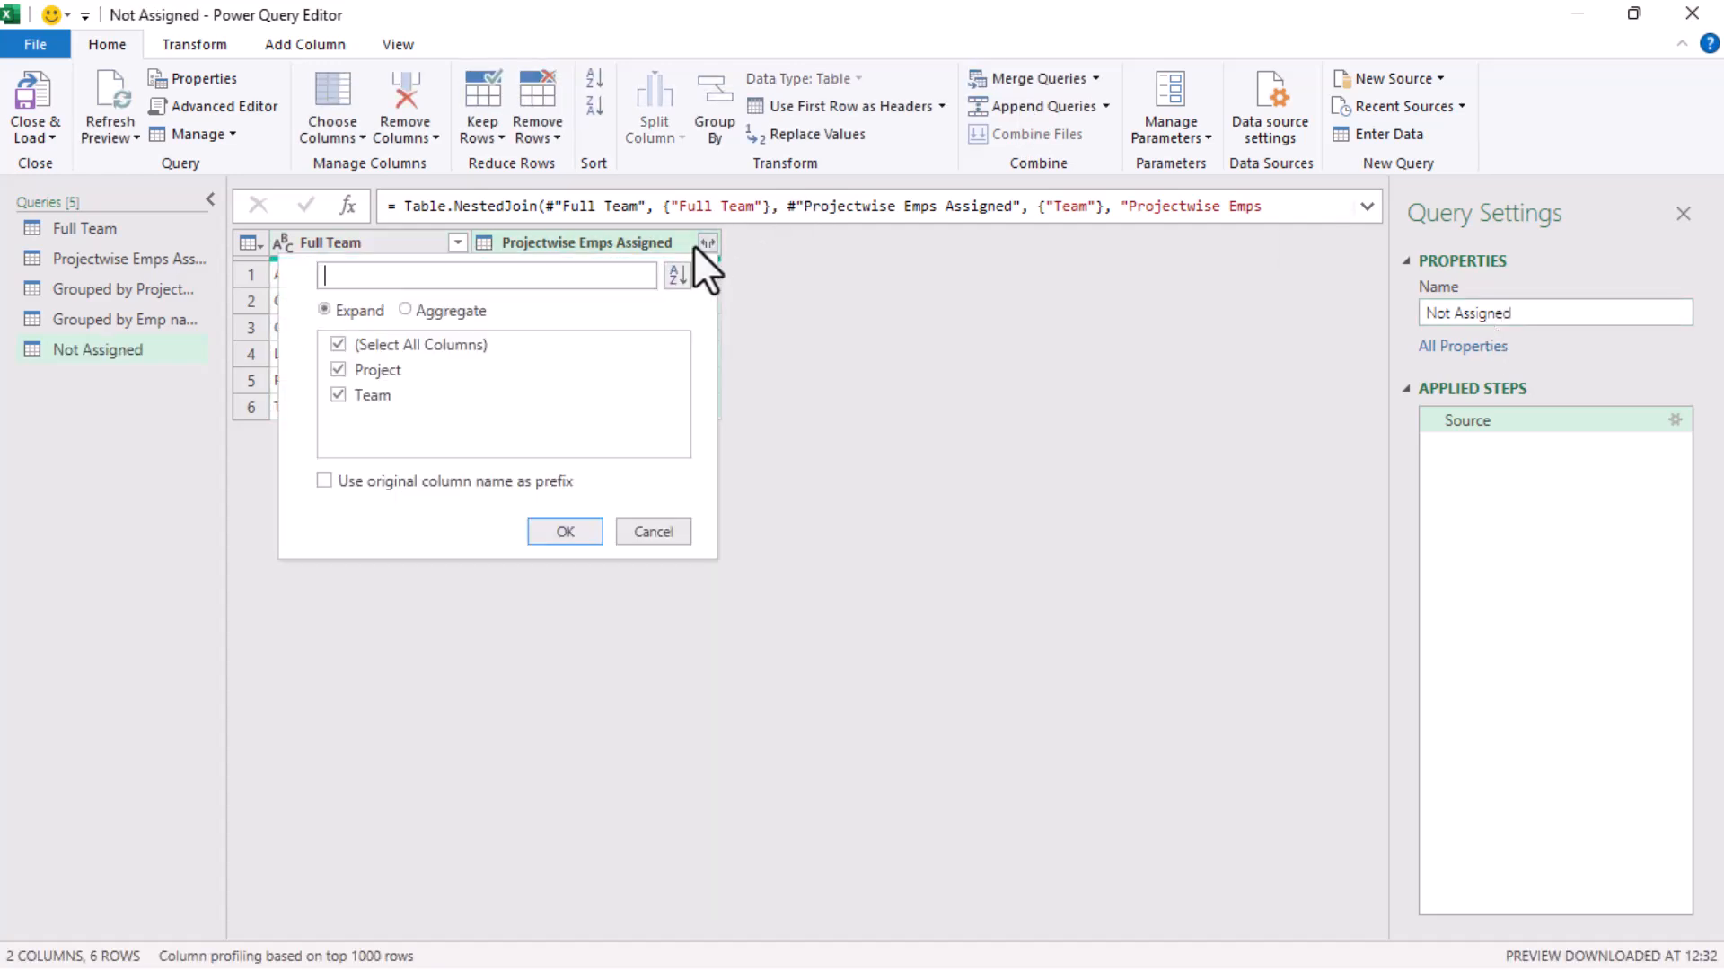
left_click(558, 524)
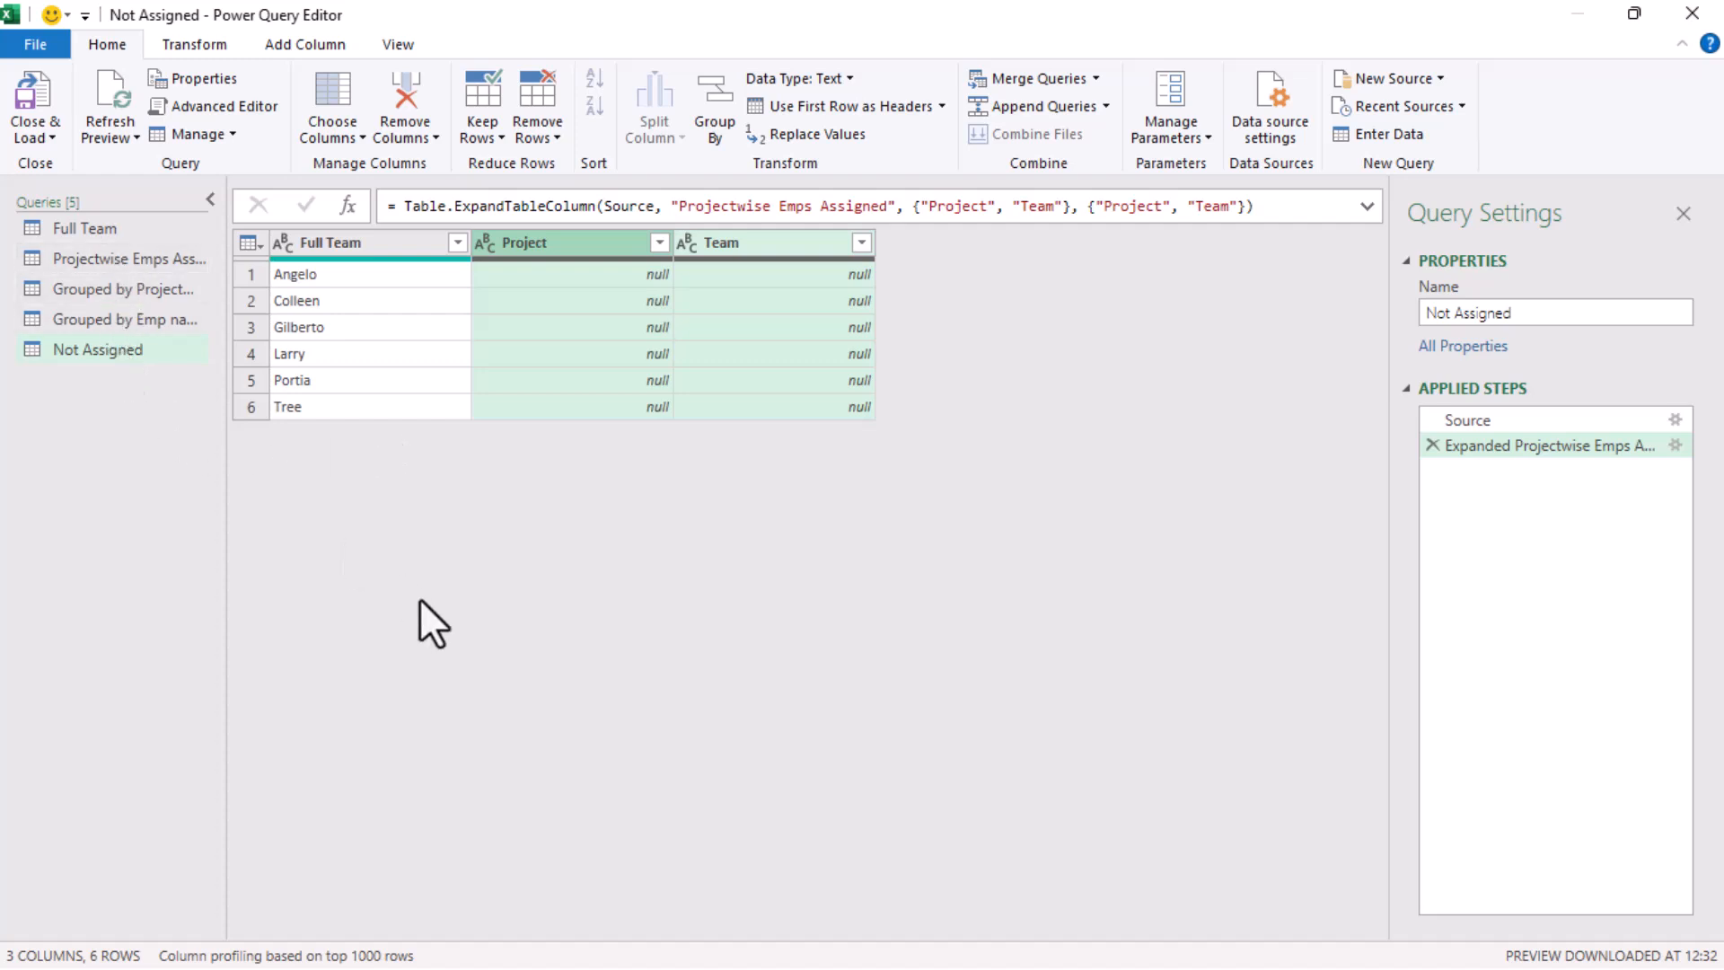
Review the query grouped by project, the query grouped by employee name, and the Not Assigned query in turn
left_click(160, 301)
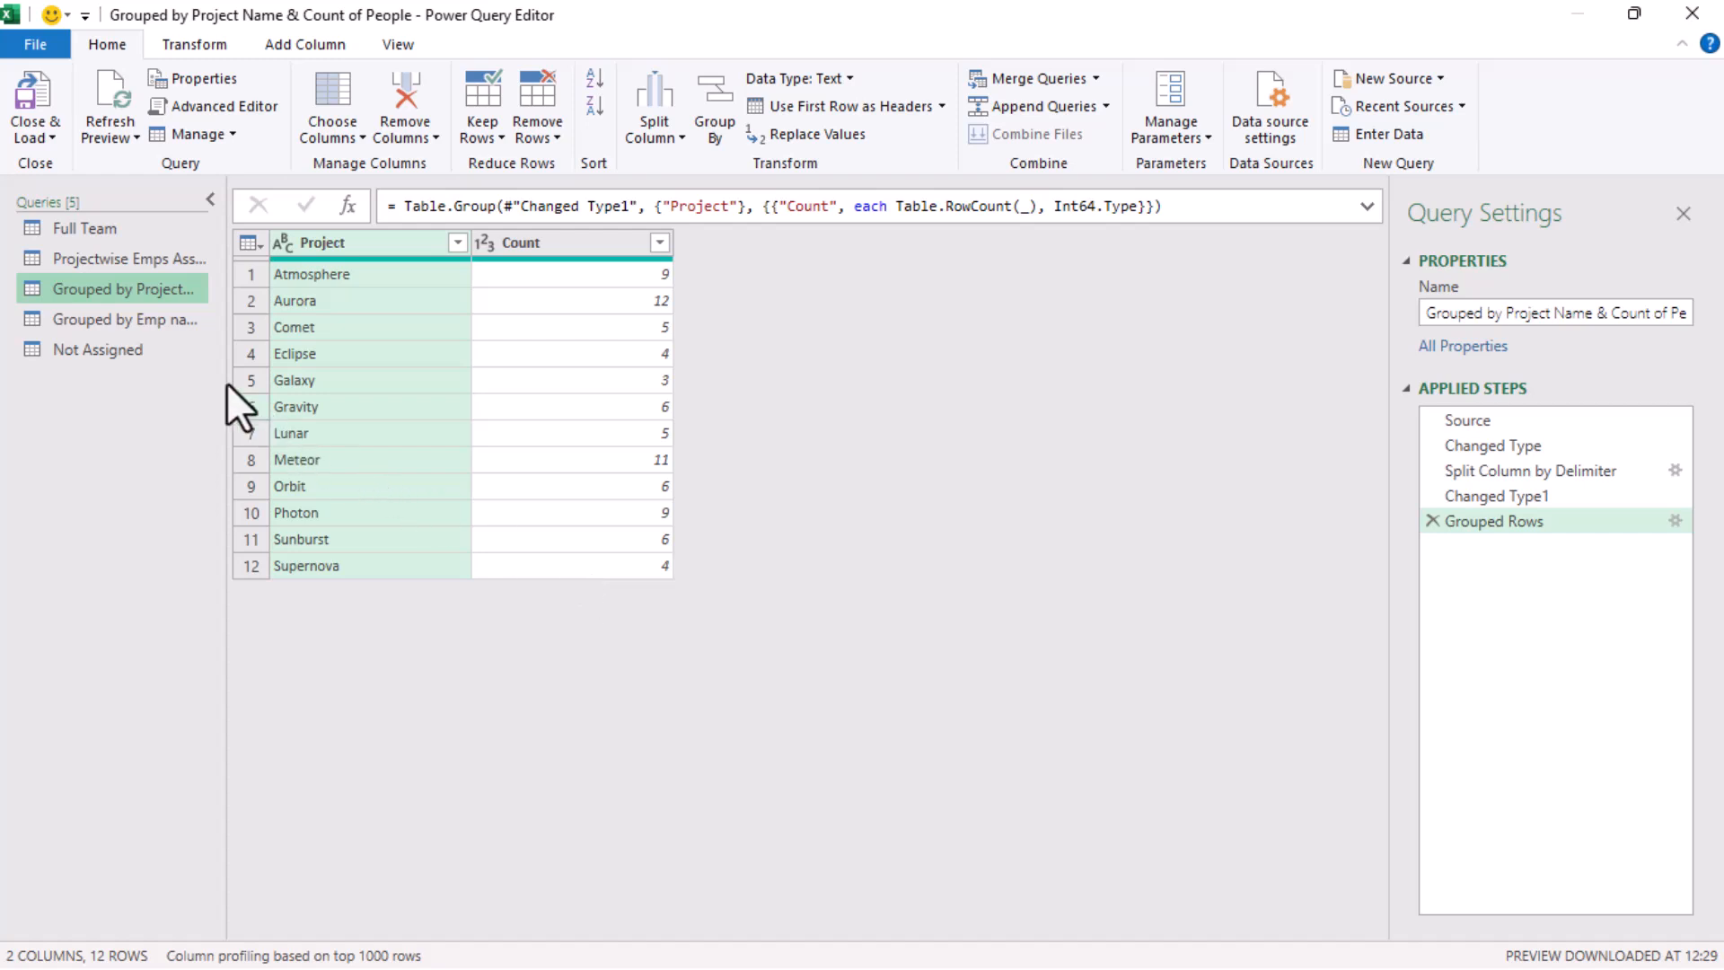
left_click(104, 319)
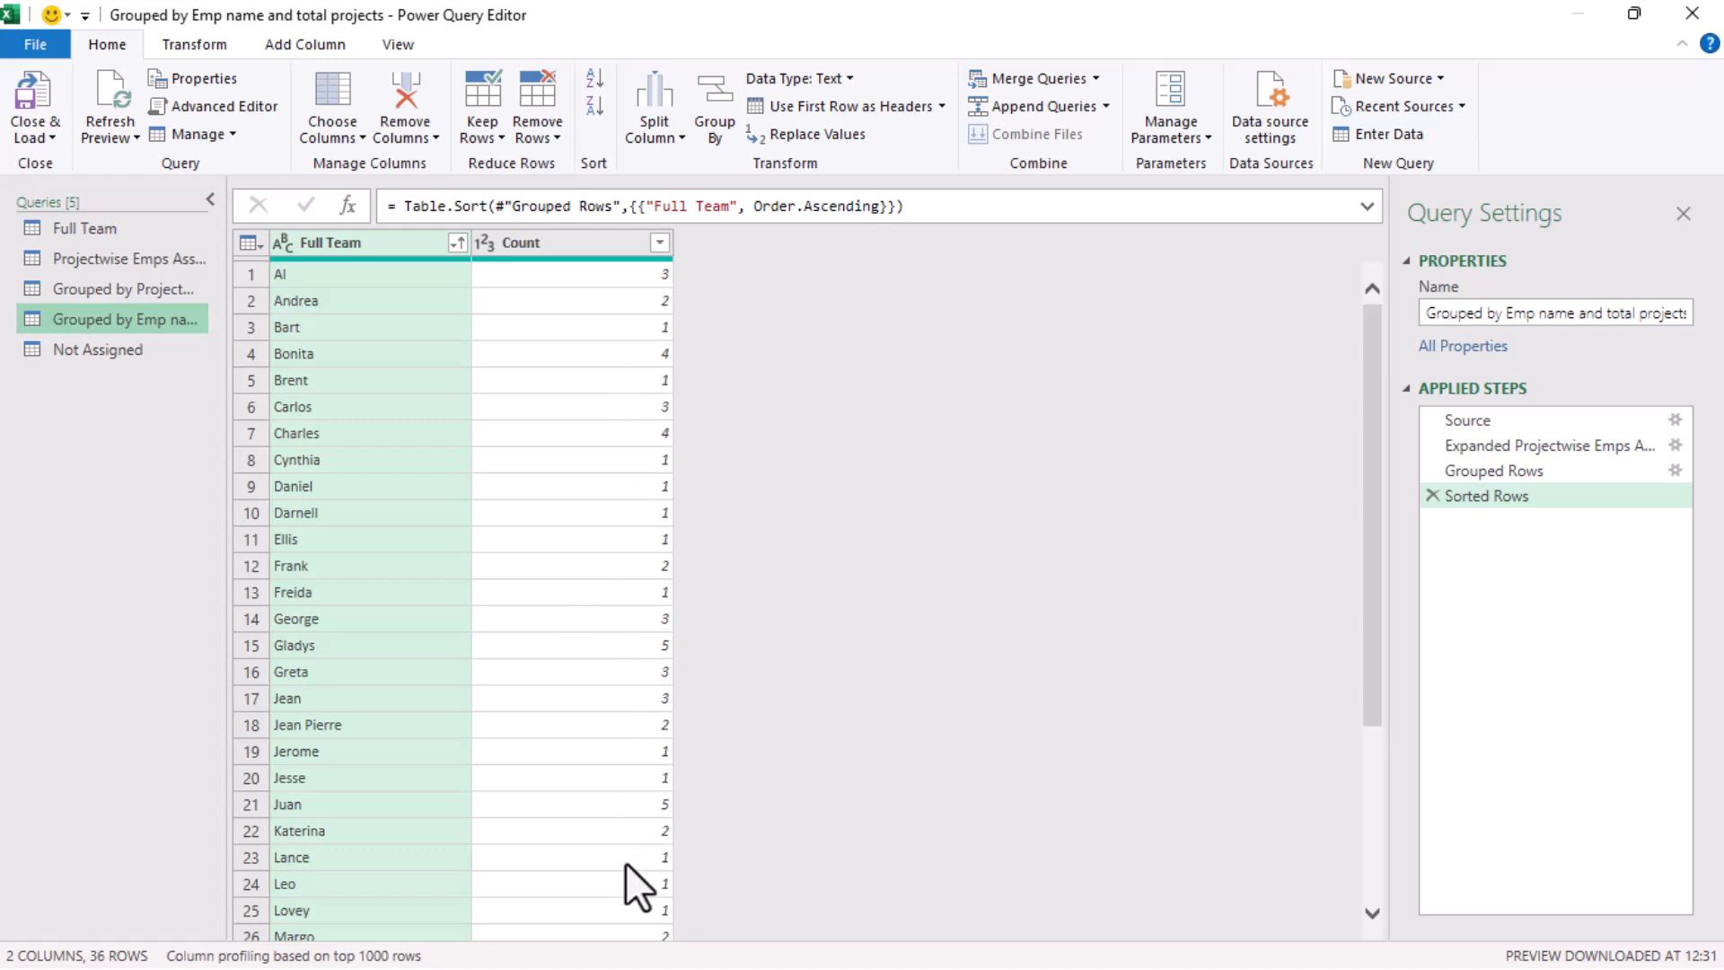
left_click(121, 350)
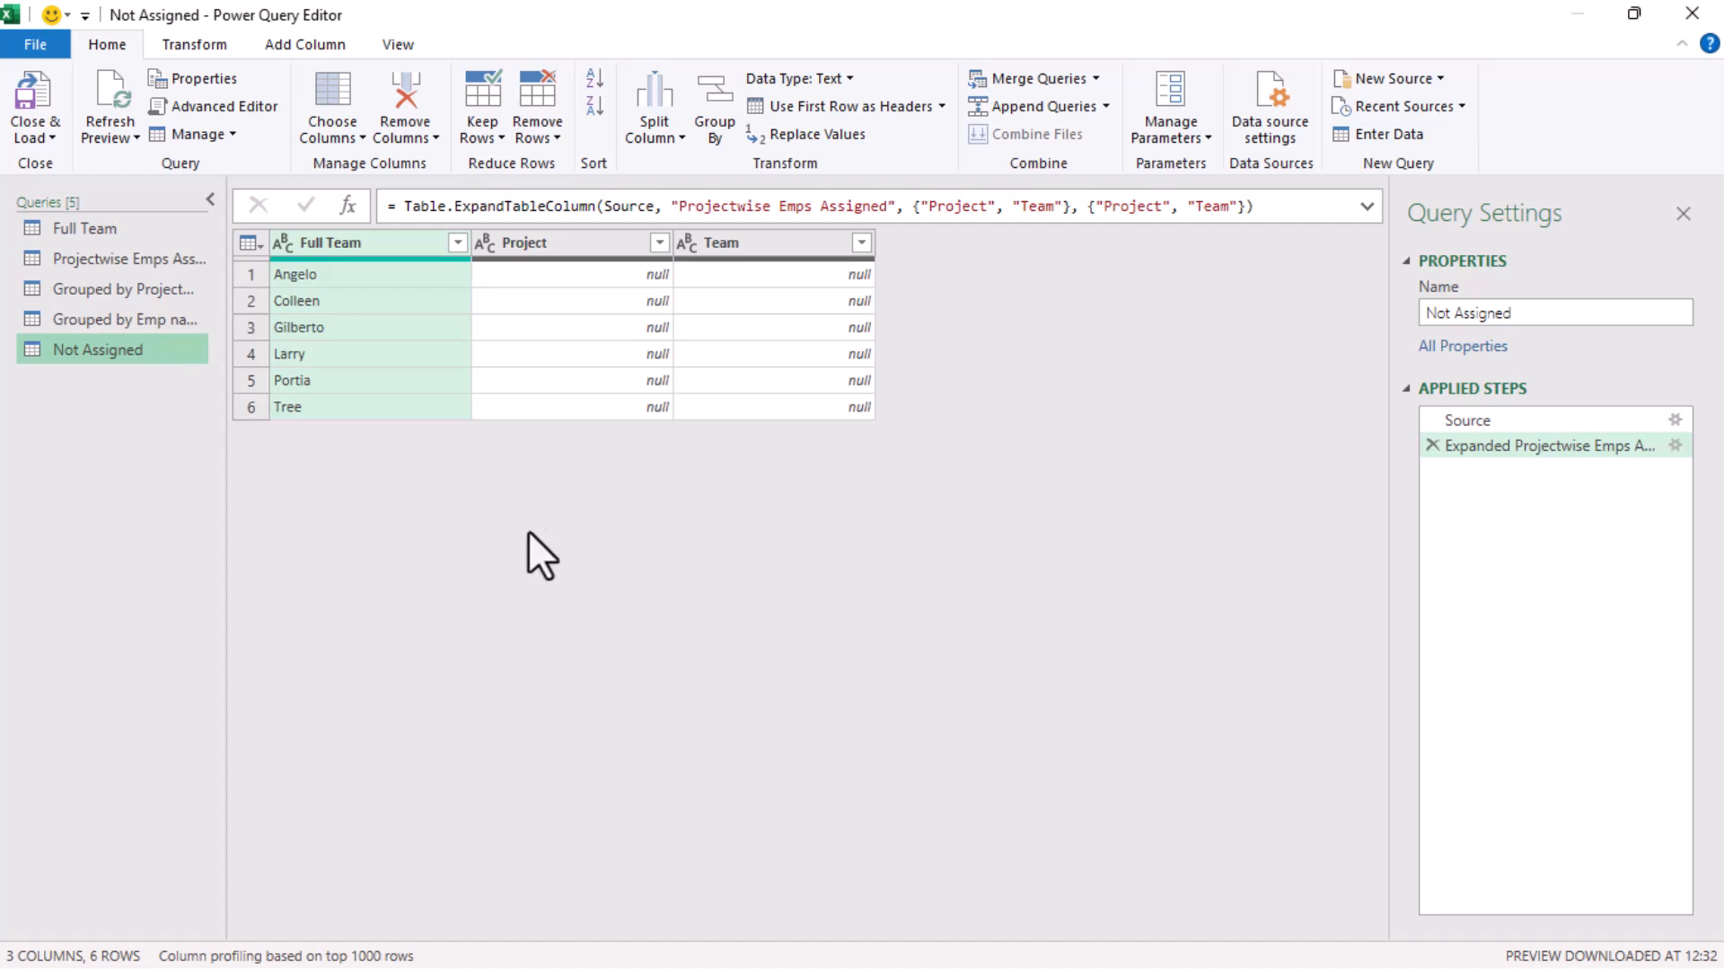